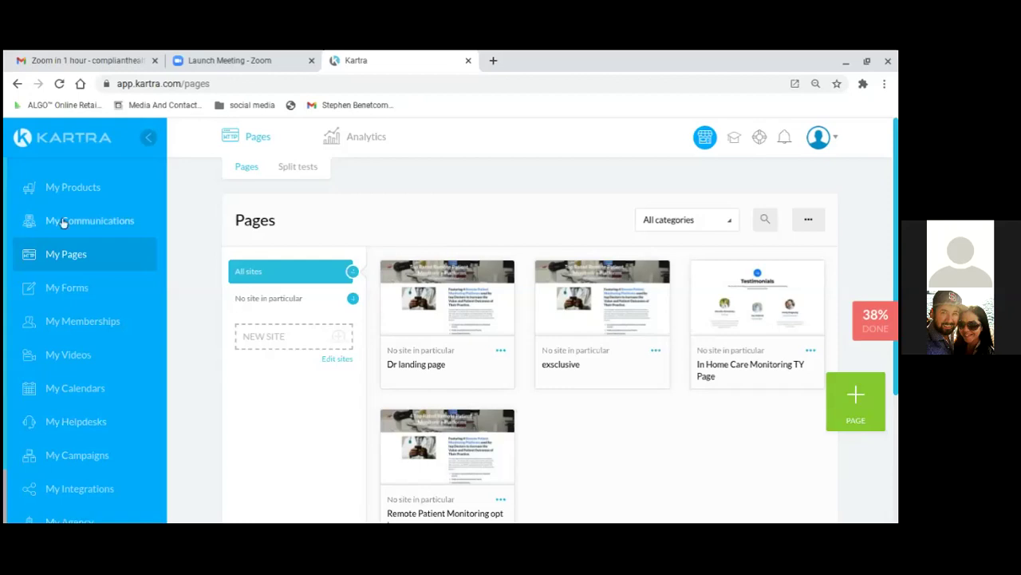
Start creating a new page and show the Squeeze Pages templates.
scroll(80, 239, "down", 1)
left_click(857, 403)
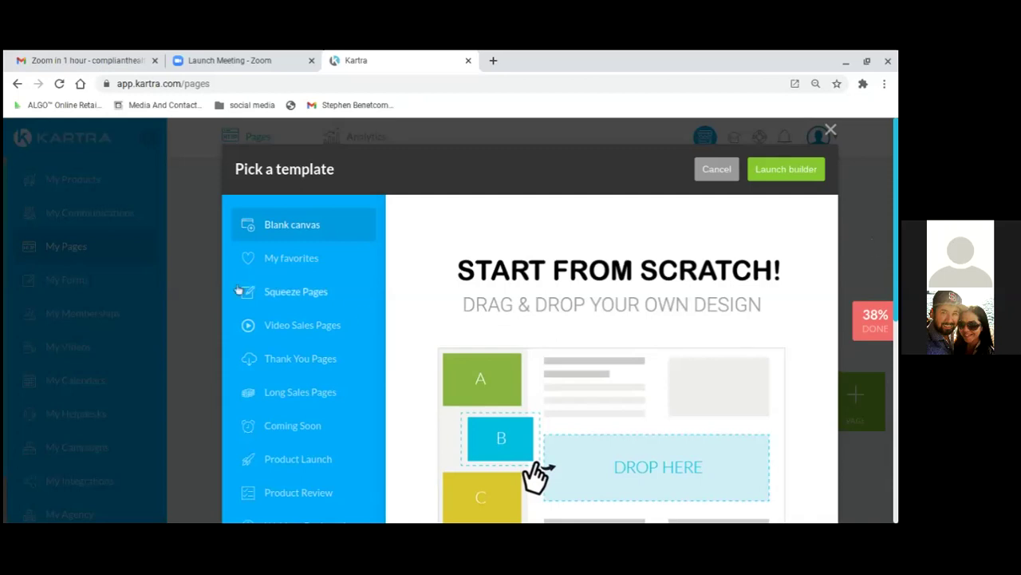
left_click(317, 296)
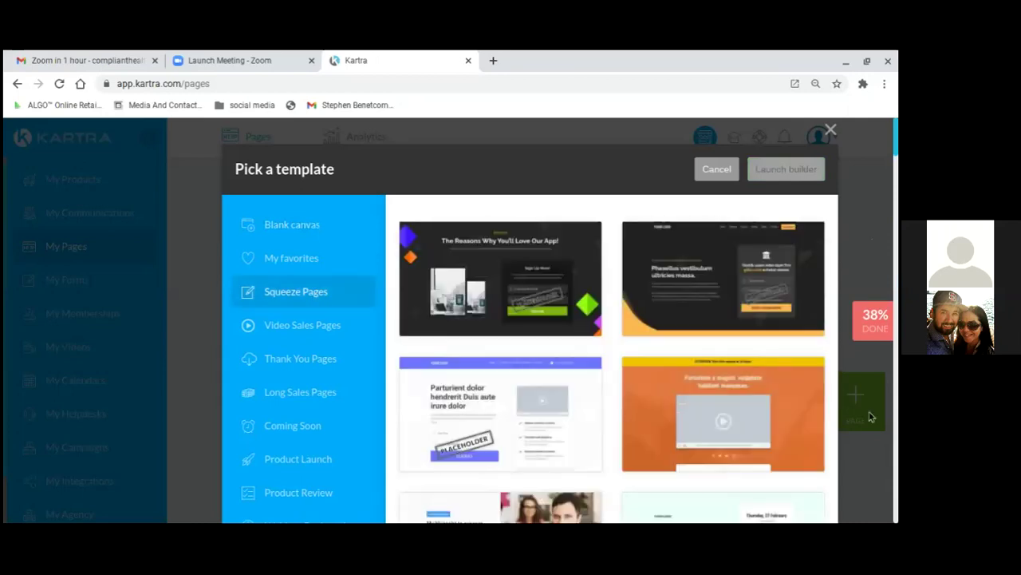
Browse the squeeze page templates to compare their layouts, opt-in forms and product designs.
scroll(826, 431, "down", 5)
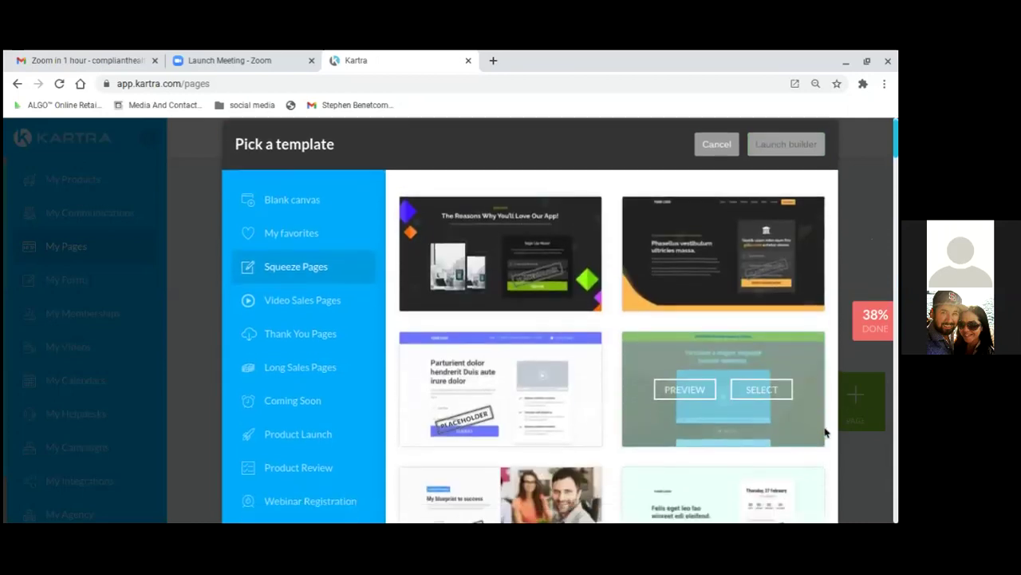
scroll(826, 432, "down", 2)
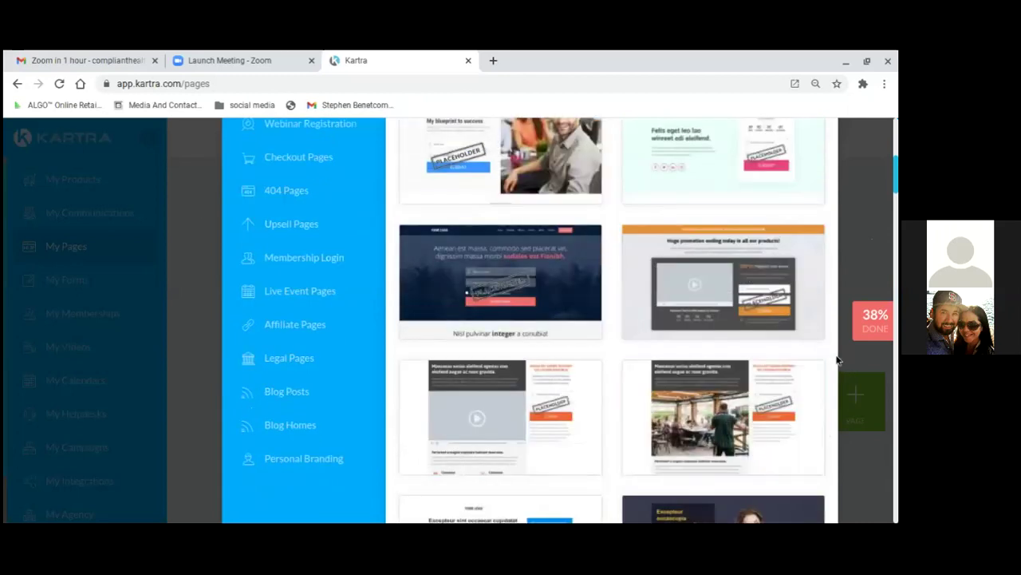
scroll(834, 365, "down", 3)
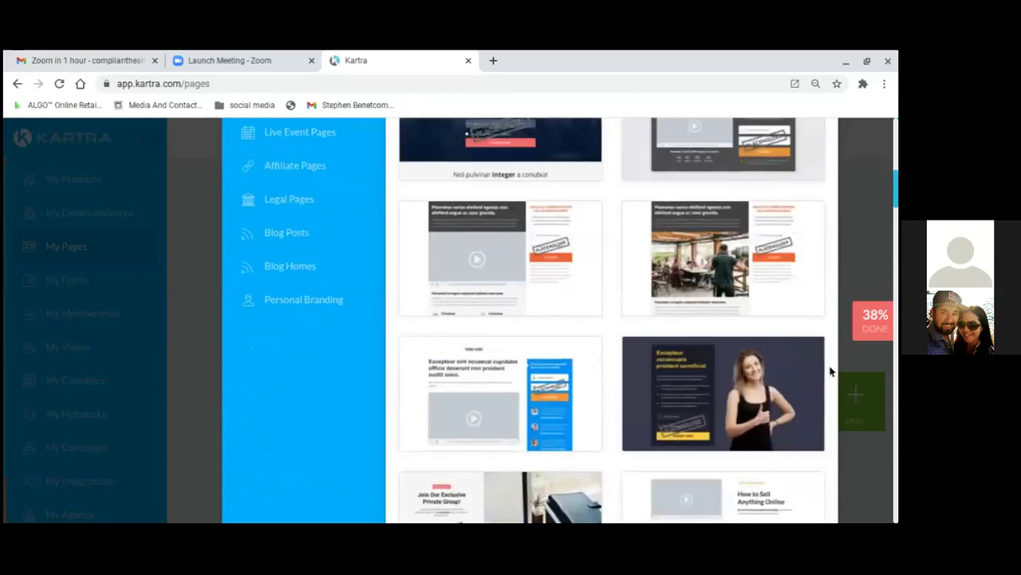
scroll(830, 372, "down", 2)
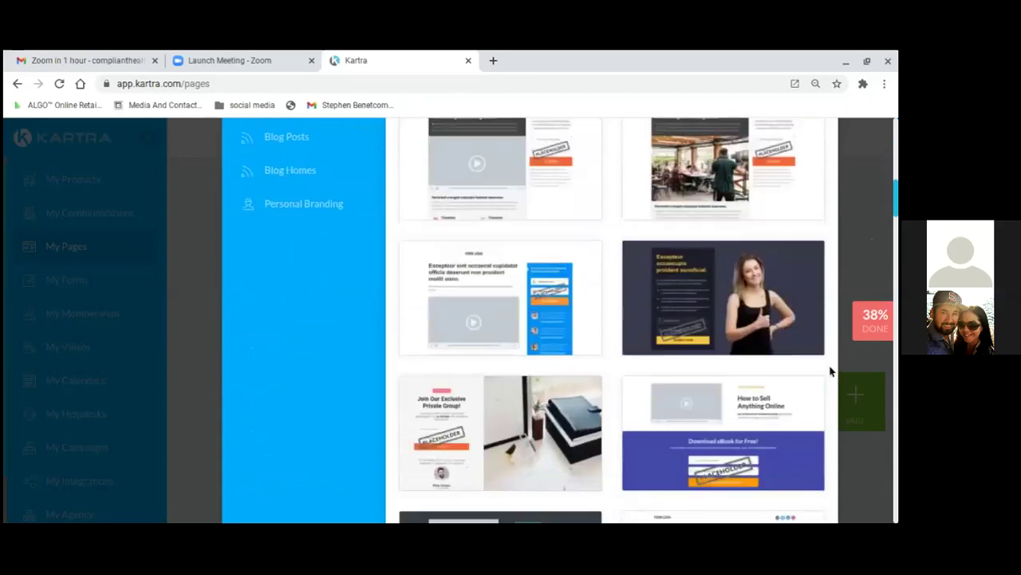
scroll(830, 371, "down", 2)
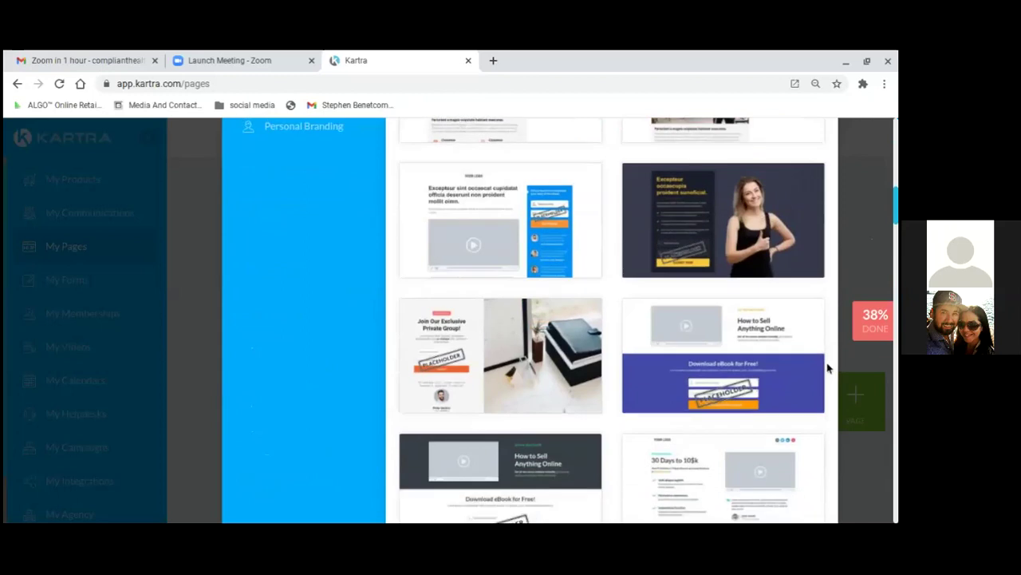
scroll(824, 367, "down", 1)
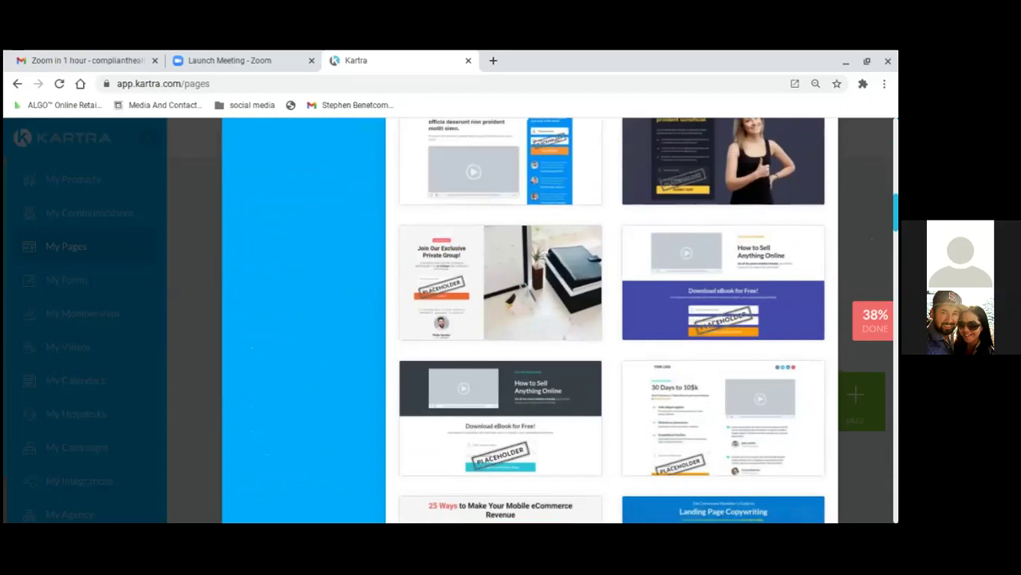
mouse_move(517, 319)
scroll(830, 345, "down", 3)
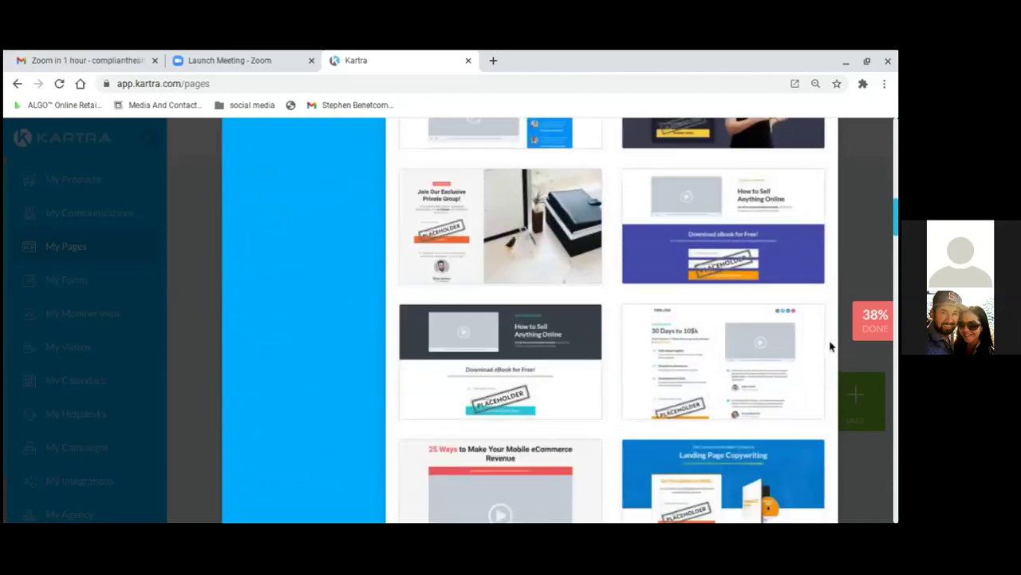
scroll(830, 346, "down", 2)
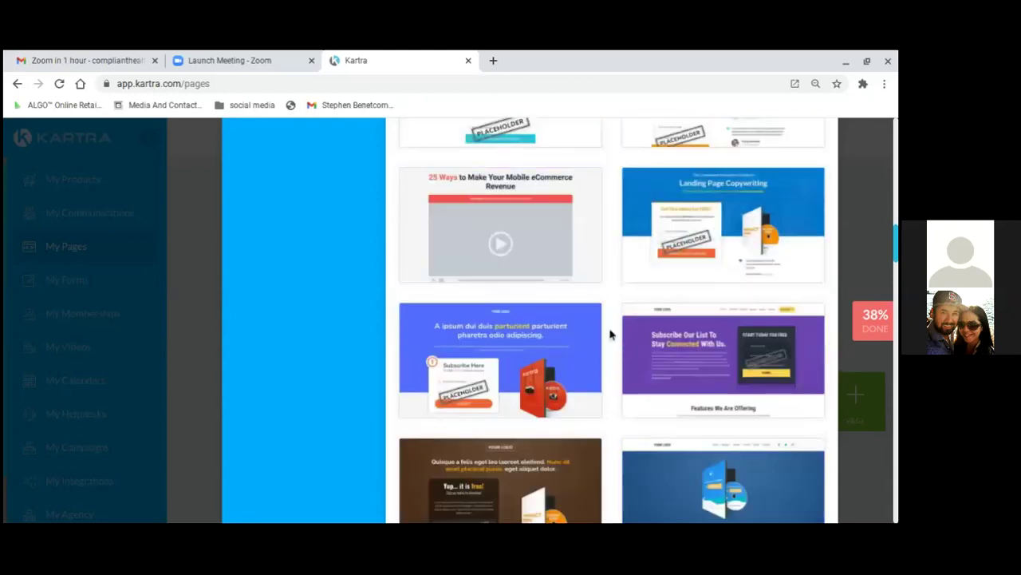
scroll(610, 335, "down", 2)
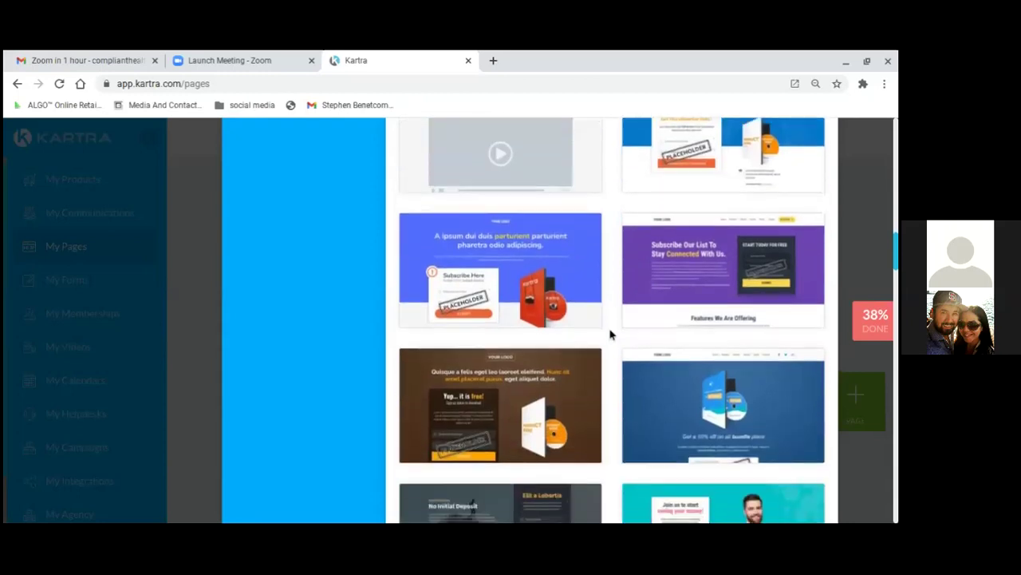
scroll(611, 335, "down", 1)
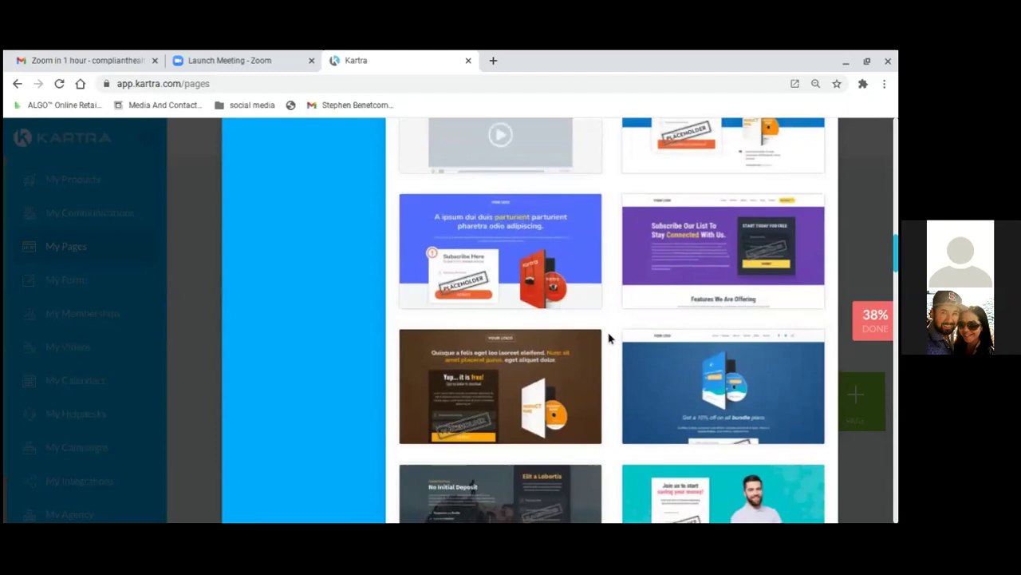
scroll(610, 338, "down", 1)
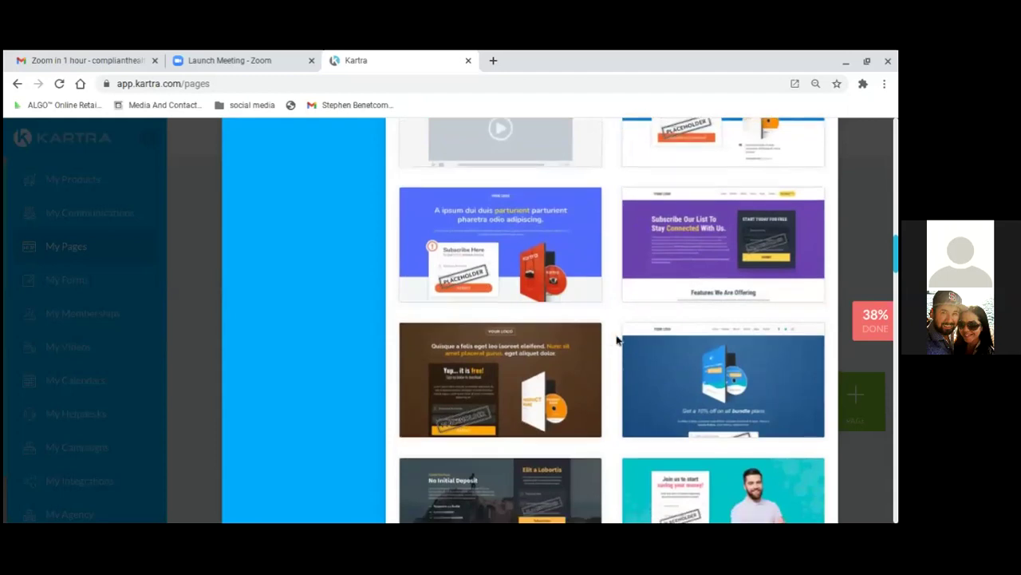
scroll(615, 347, "down", 1)
scroll(616, 347, "down", 1)
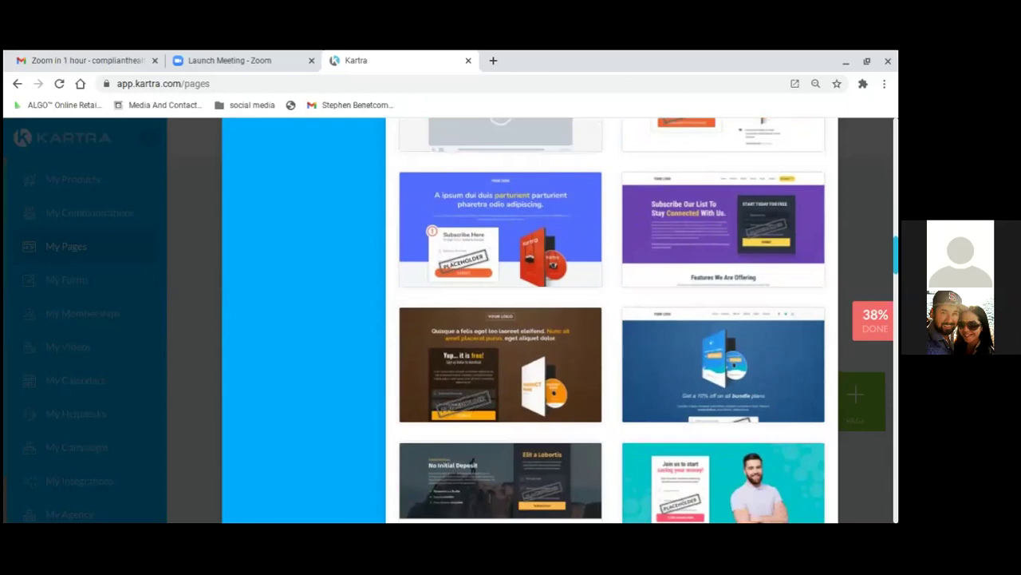
scroll(615, 347, "down", 2)
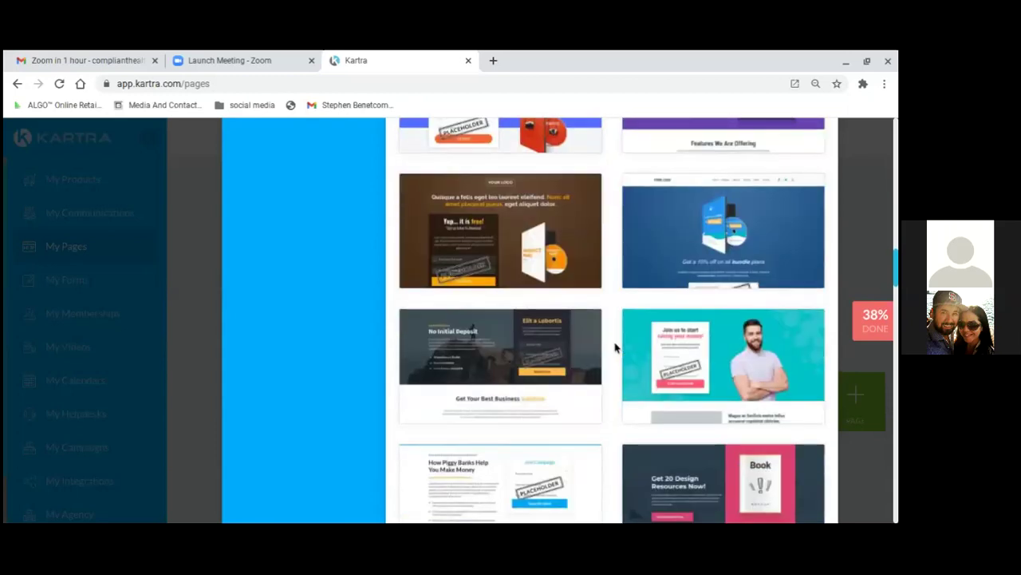
scroll(615, 348, "down", 3)
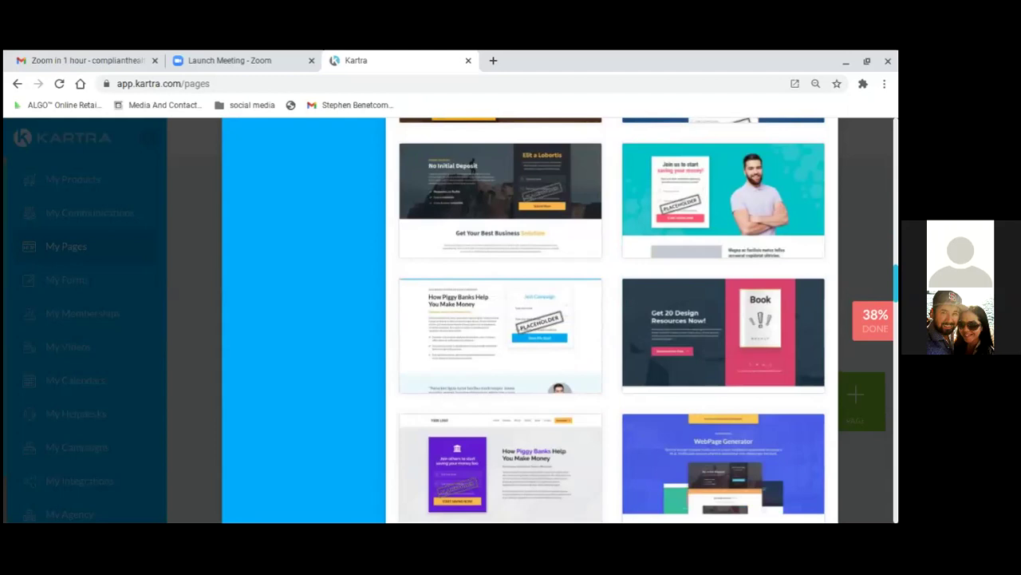
scroll(611, 348, "down", 5)
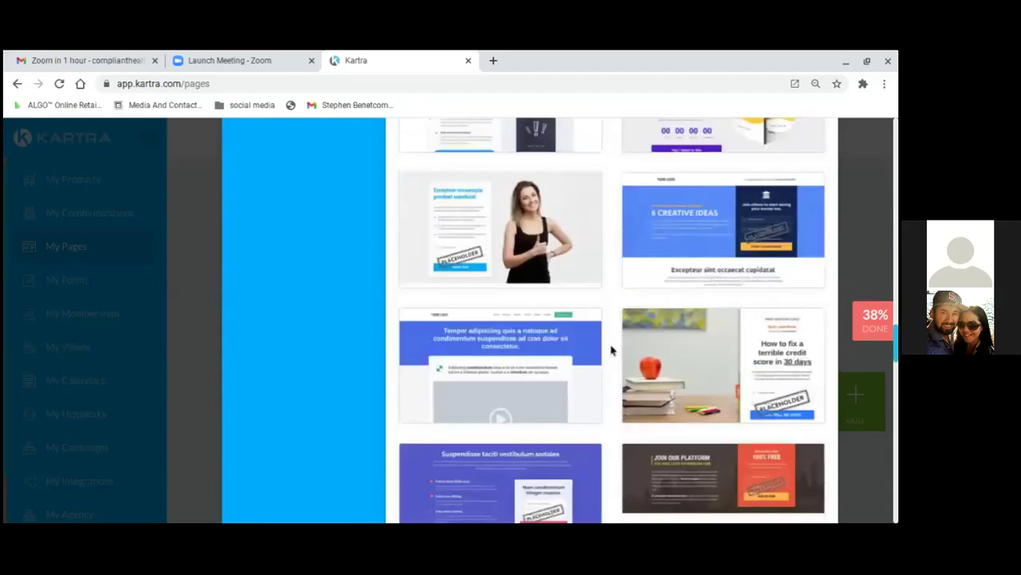
scroll(611, 349, "up", 2)
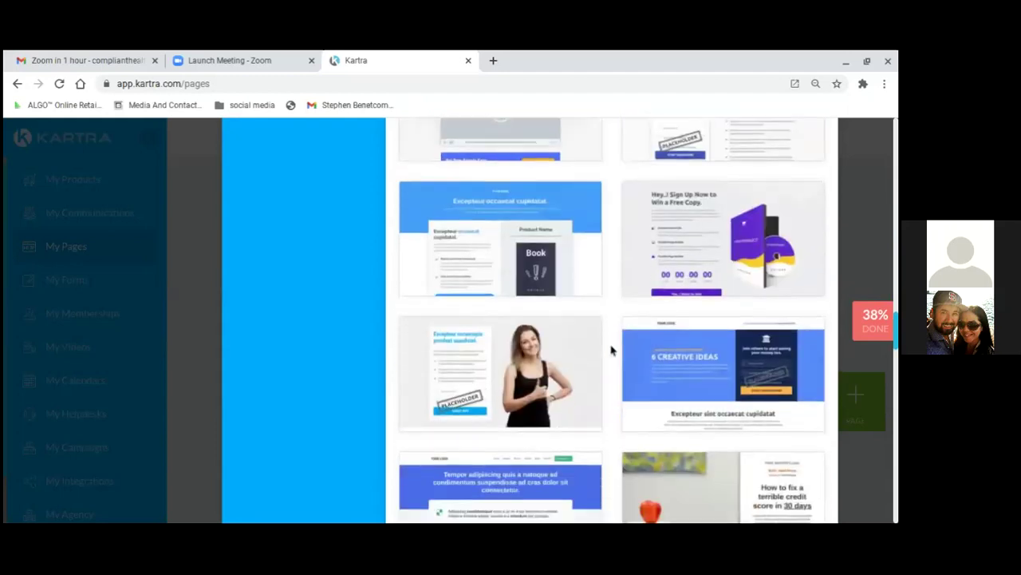
scroll(611, 349, "down", 1)
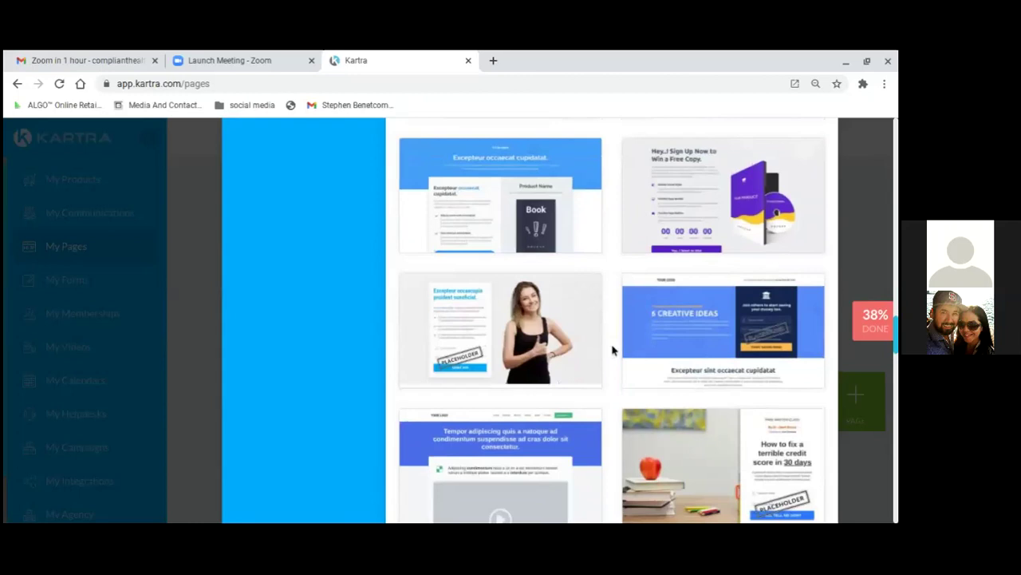
scroll(612, 348, "down", 3)
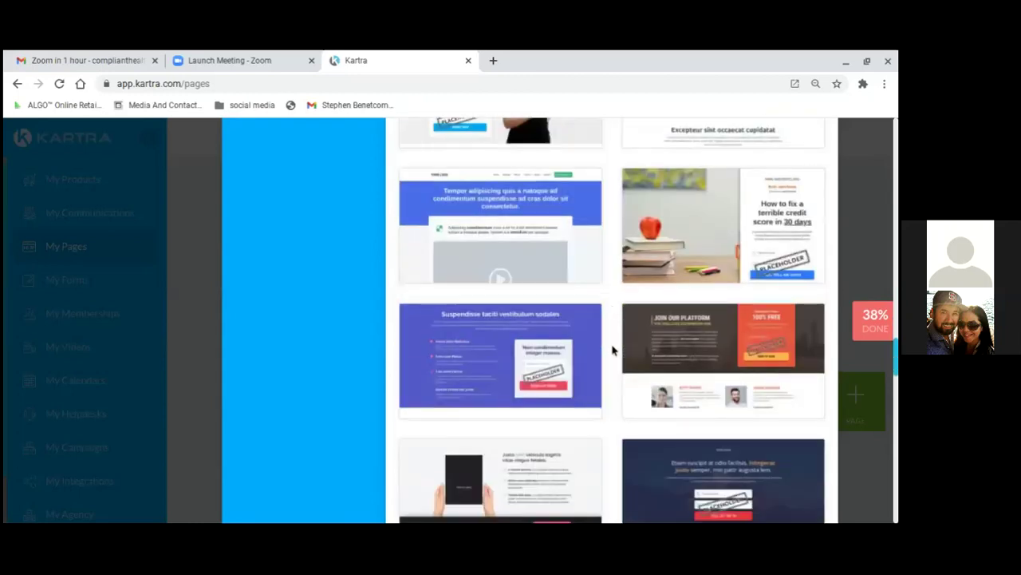
scroll(613, 349, "down", 1)
Preview the "No Initial Deposit" squeeze page template and examine its header, opt-in form, feature list, customer testimonials and footer.
mouse_move(517, 269)
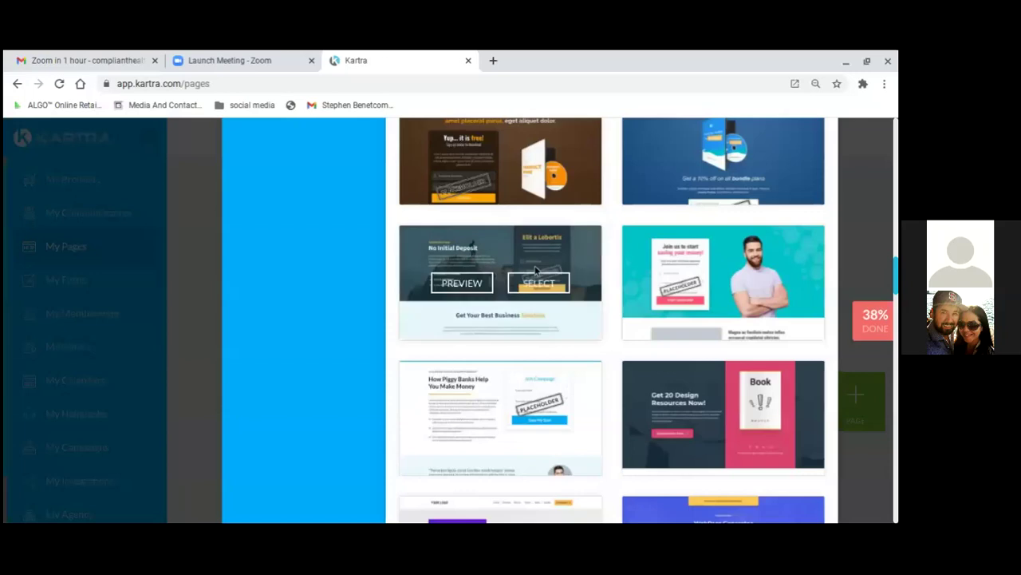
left_click(467, 285)
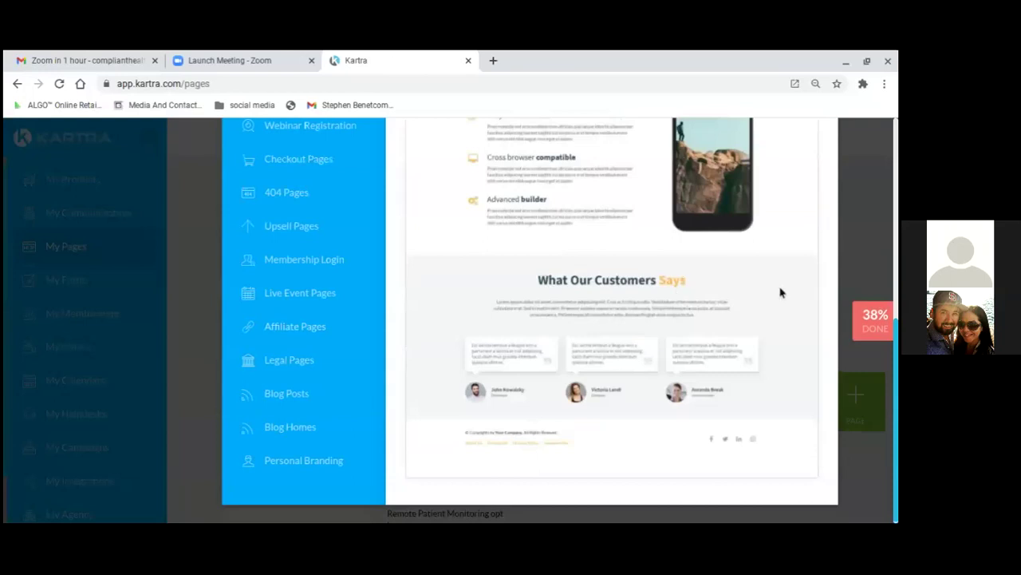
scroll(787, 308, "up", 5)
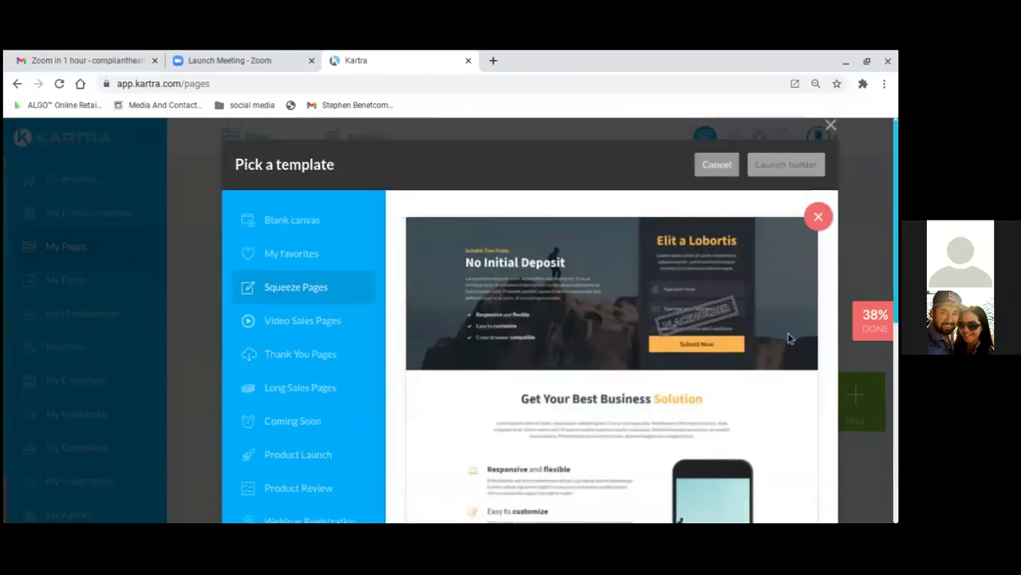
scroll(788, 339, "down", 1)
scroll(790, 344, "up", 1)
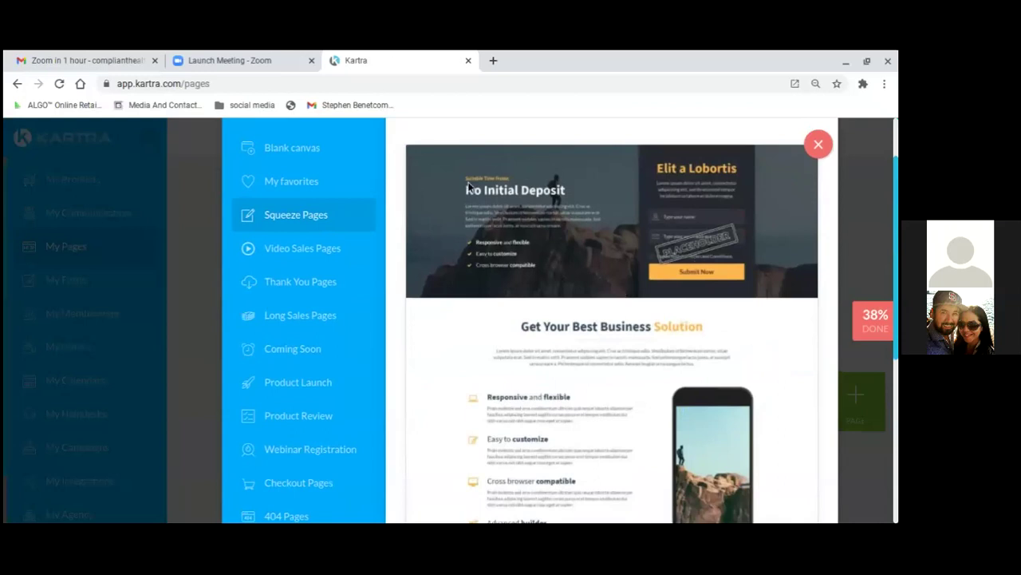
scroll(782, 379, "down", 1)
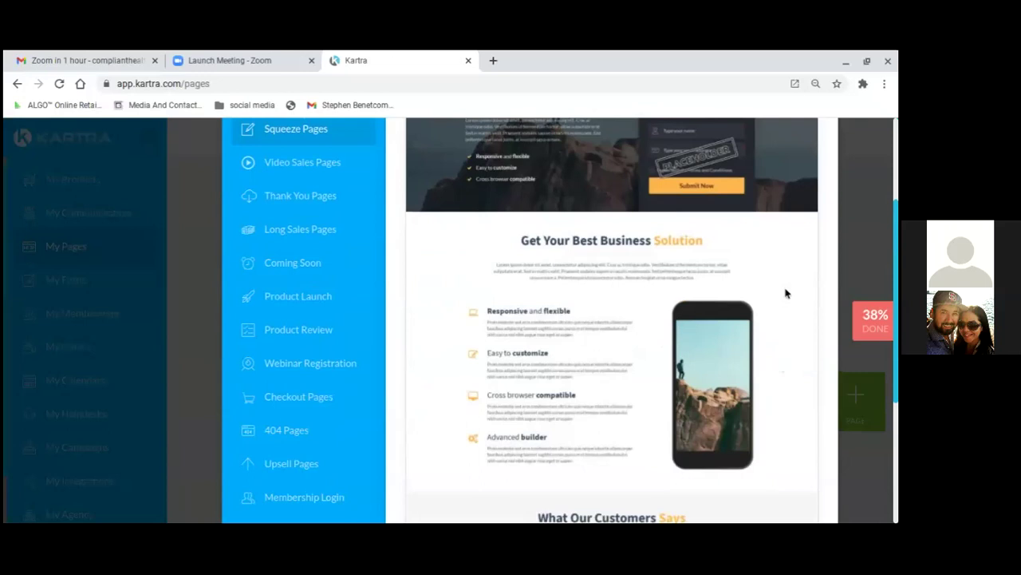
scroll(783, 335, "up", 1)
scroll(783, 335, "down", 4)
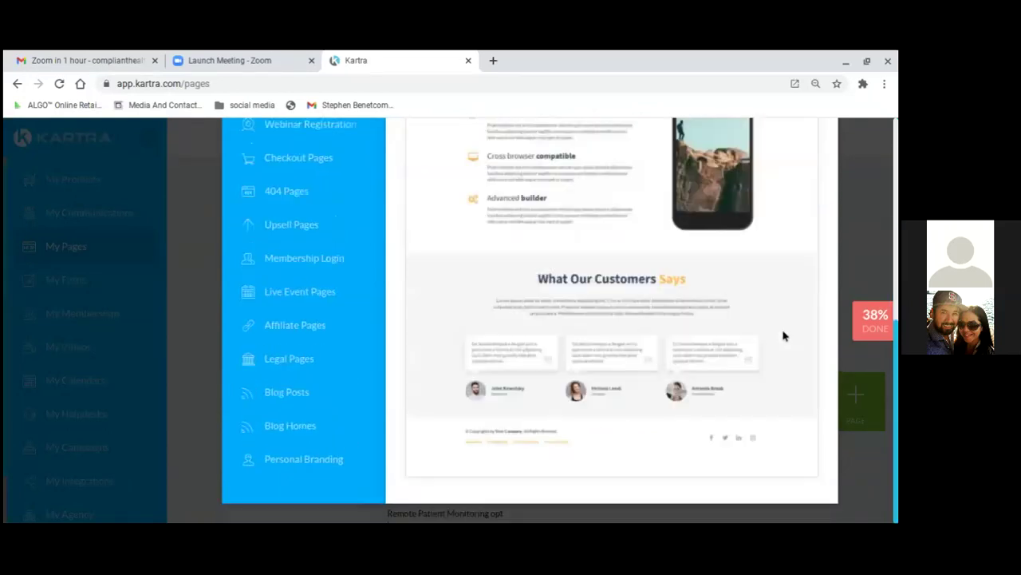
scroll(783, 335, "up", 3)
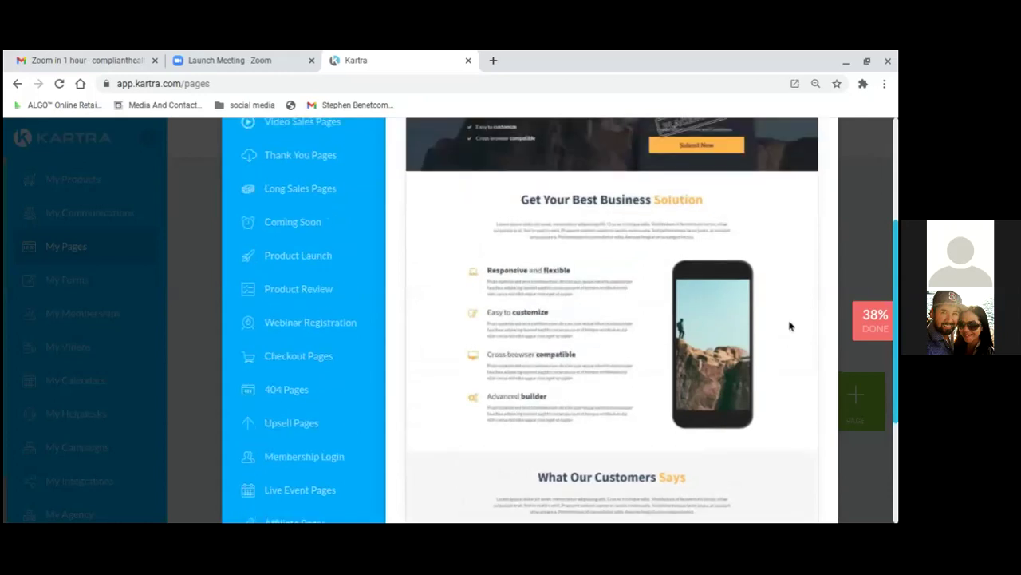
scroll(790, 326, "up", 1)
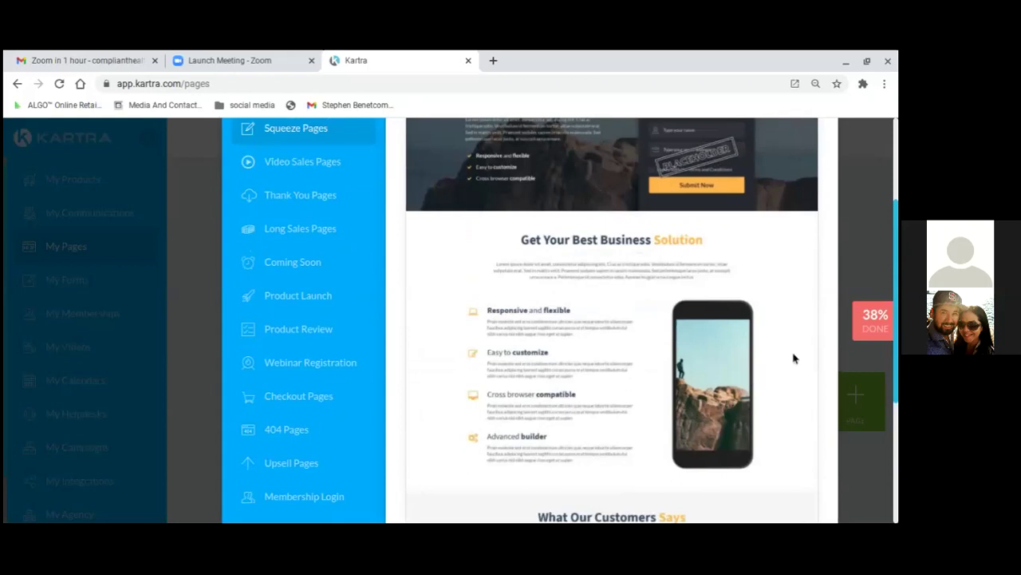
scroll(793, 357, "up", 1)
scroll(794, 359, "down", 1)
scroll(794, 359, "up", 2)
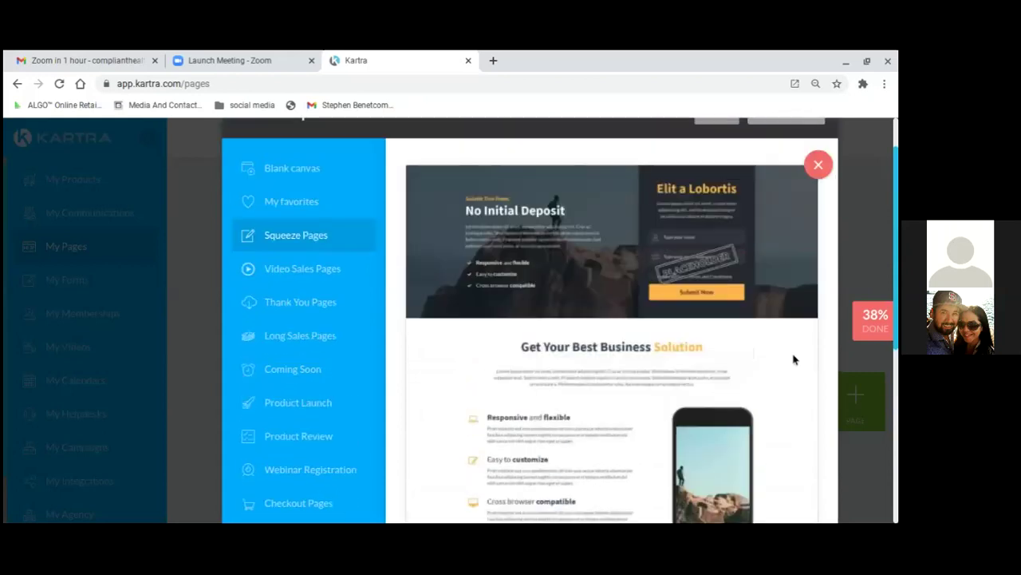
scroll(785, 360, "down", 5)
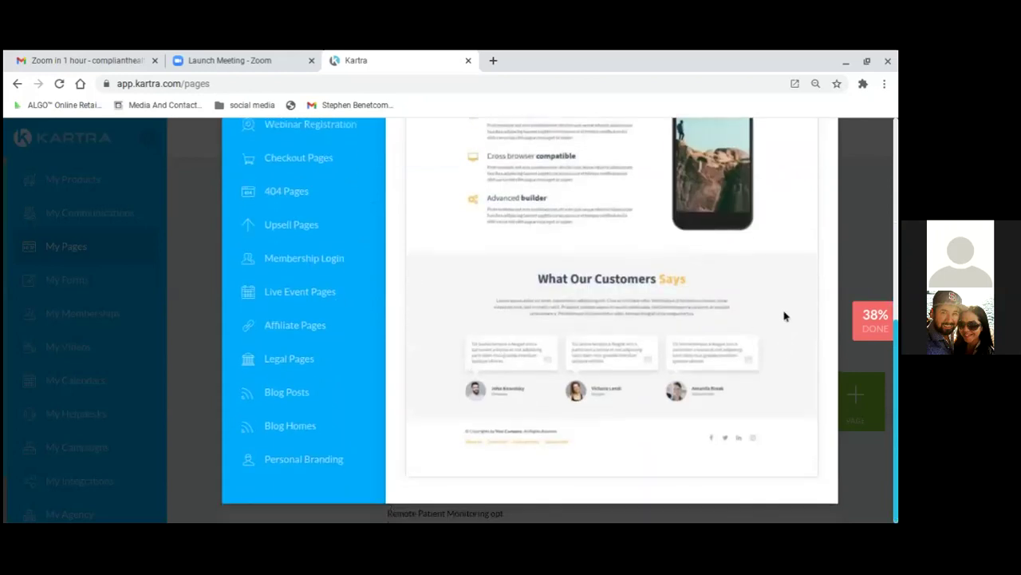
scroll(791, 300, "up", 5)
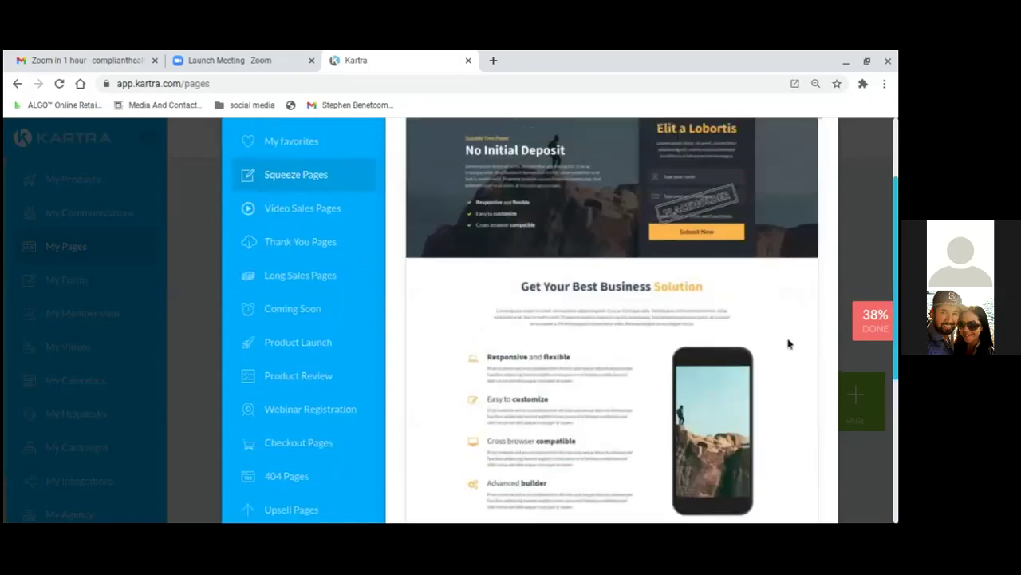
scroll(786, 352, "down", 2)
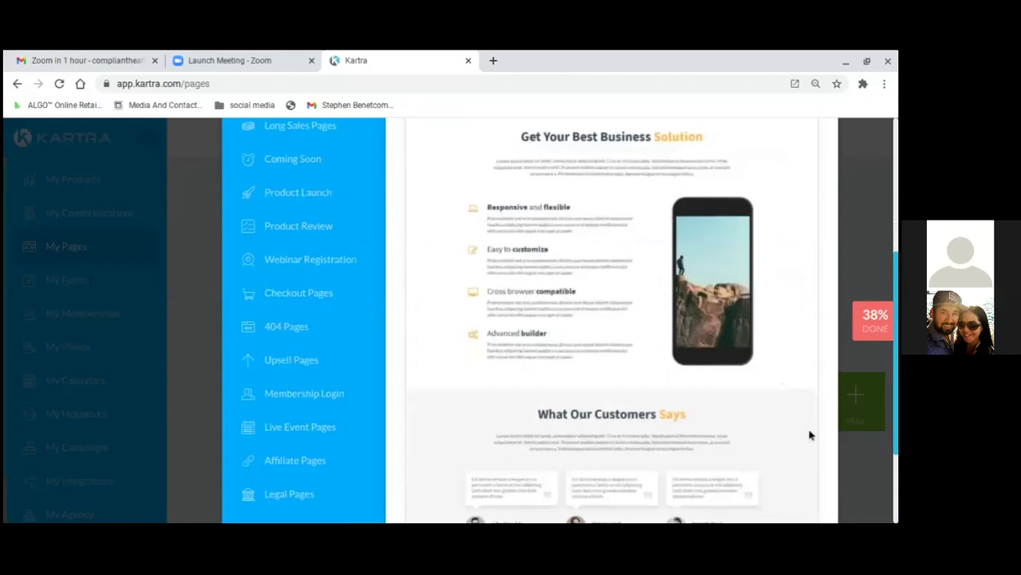
scroll(794, 372, "down", 2)
scroll(798, 351, "up", 5)
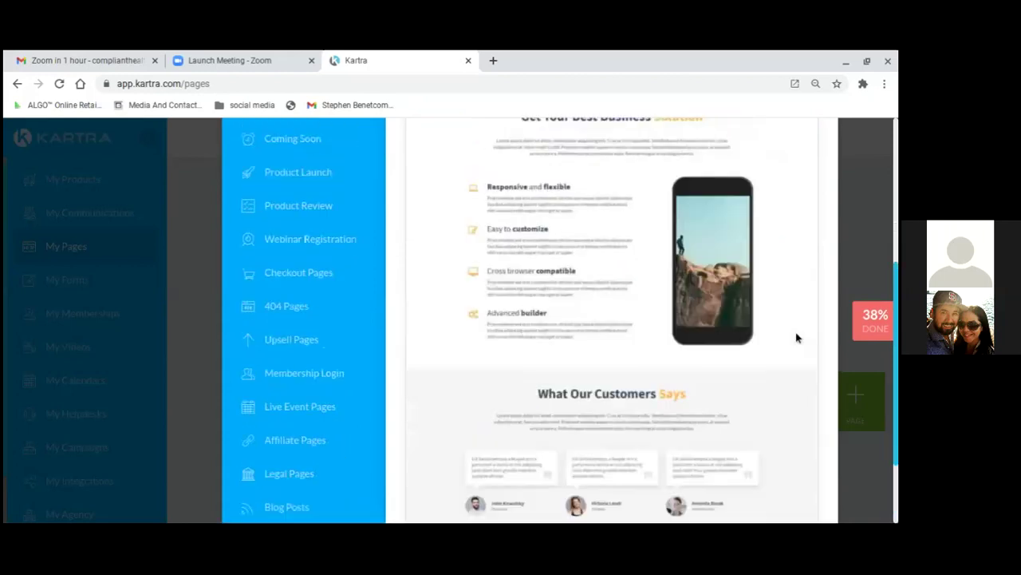
scroll(771, 415, "down", 1)
scroll(774, 412, "up", 1)
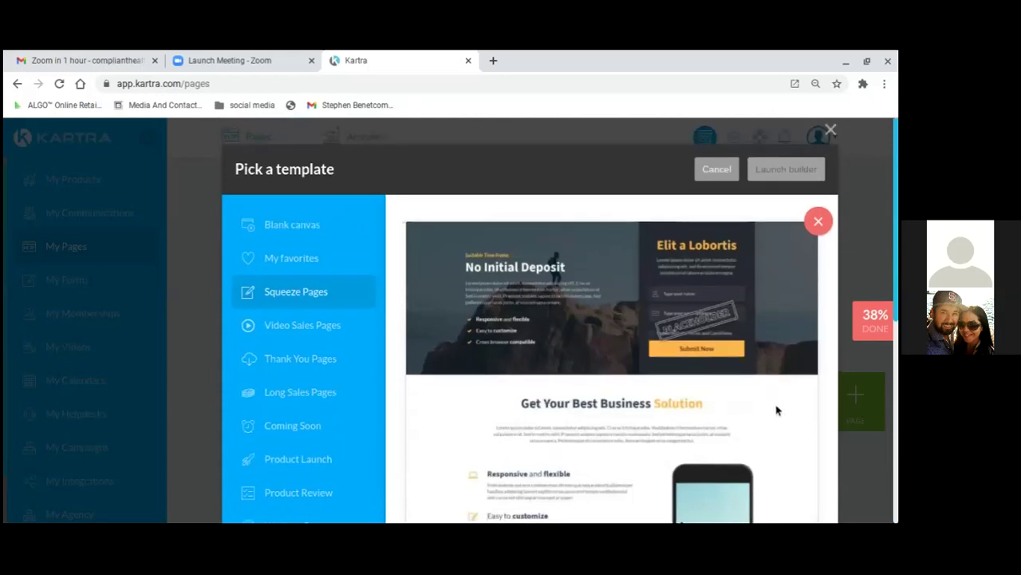
scroll(776, 411, "down", 2)
scroll(778, 411, "up", 2)
scroll(782, 409, "down", 5)
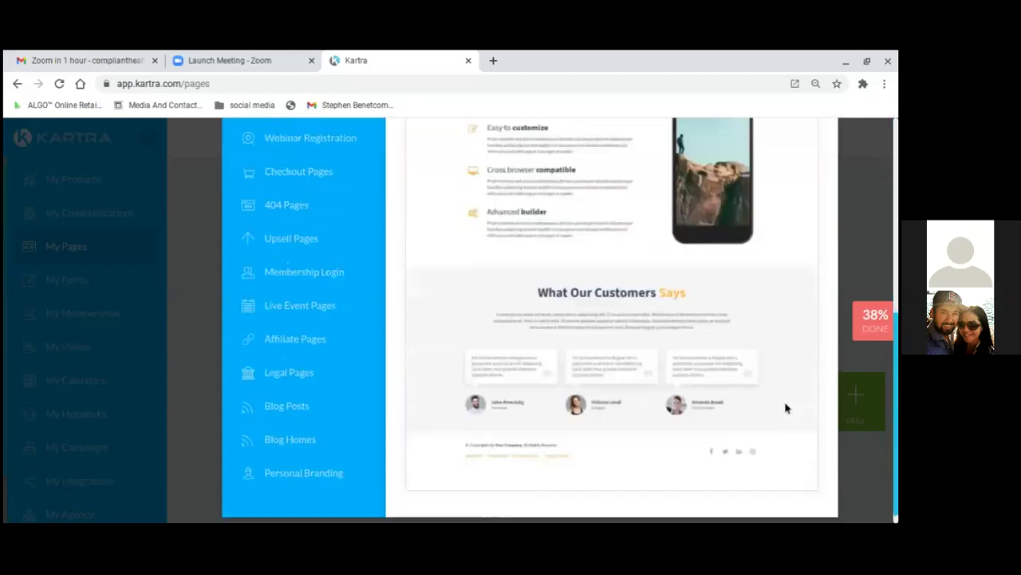
Finish reviewing the "No Initial Deposit" template from its footer back to its header and close the preview.
scroll(786, 408, "down", 1)
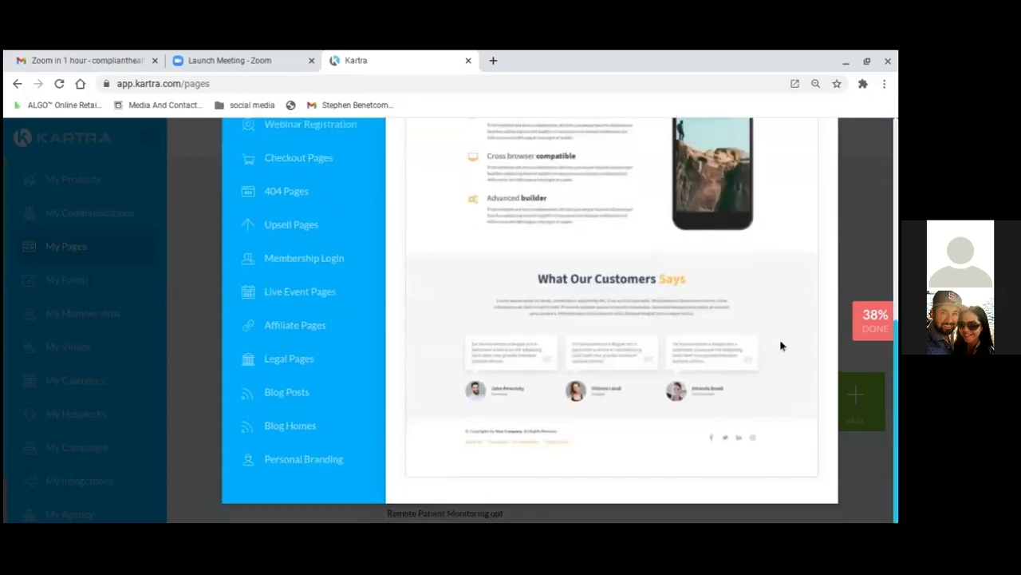
scroll(781, 345, "up", 6)
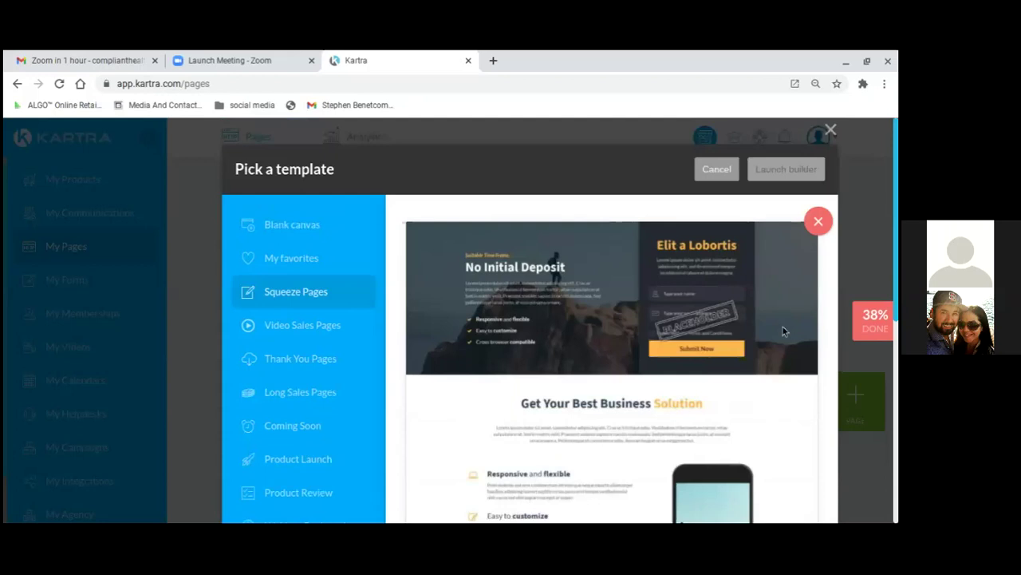
left_click(818, 222)
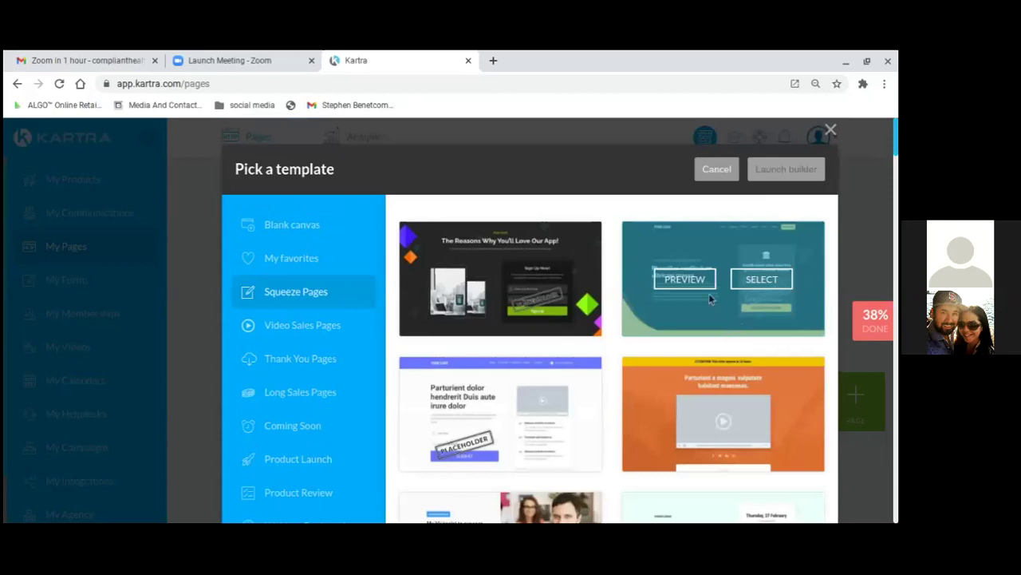
Browse the full list of squeeze page templates to compare their layouts, images and opt-in forms.
scroll(615, 375, "down", 1)
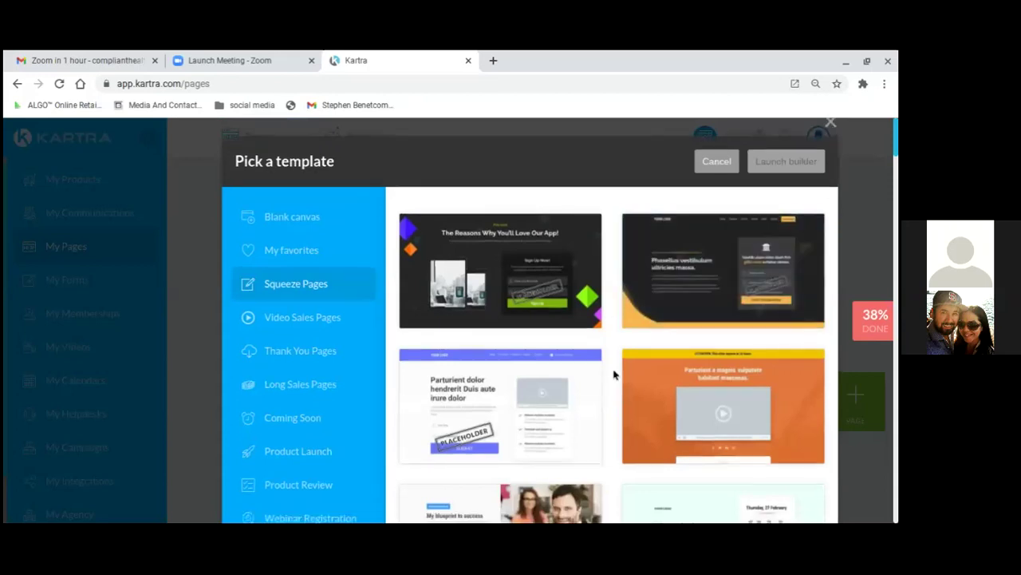
scroll(615, 375, "down", 7)
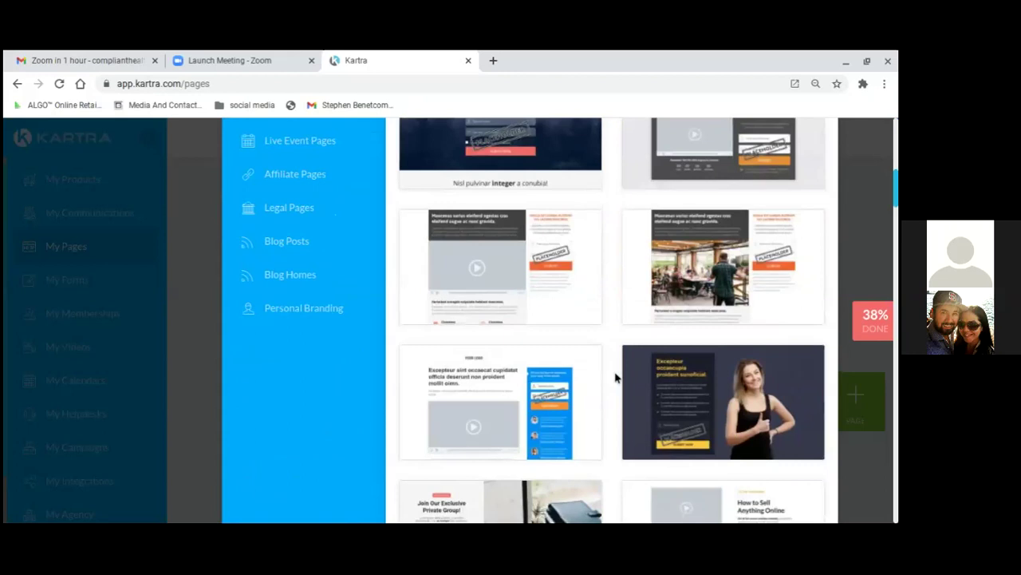
scroll(616, 375, "down", 8)
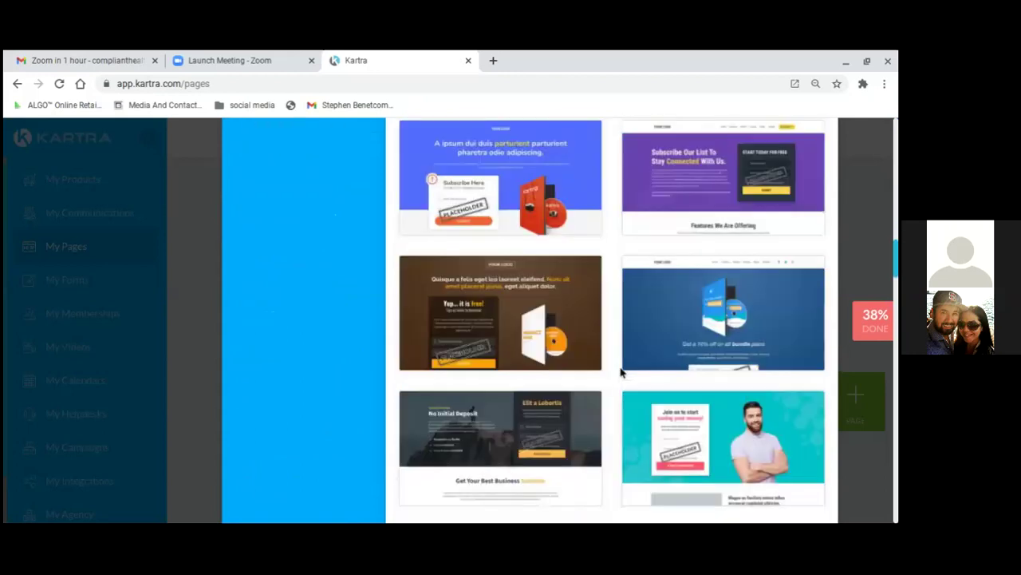
scroll(618, 373, "down", 6)
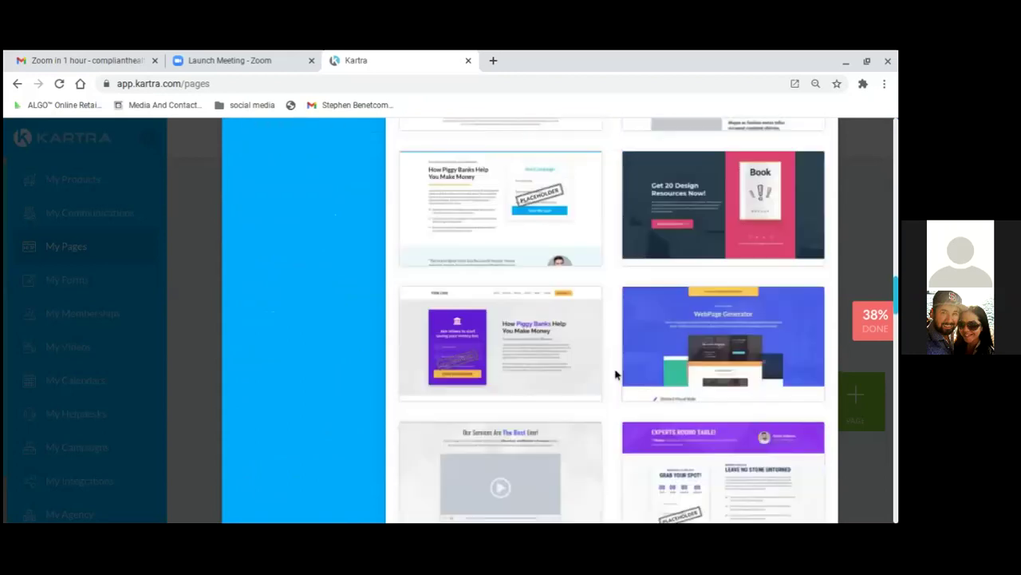
scroll(617, 372, "down", 8)
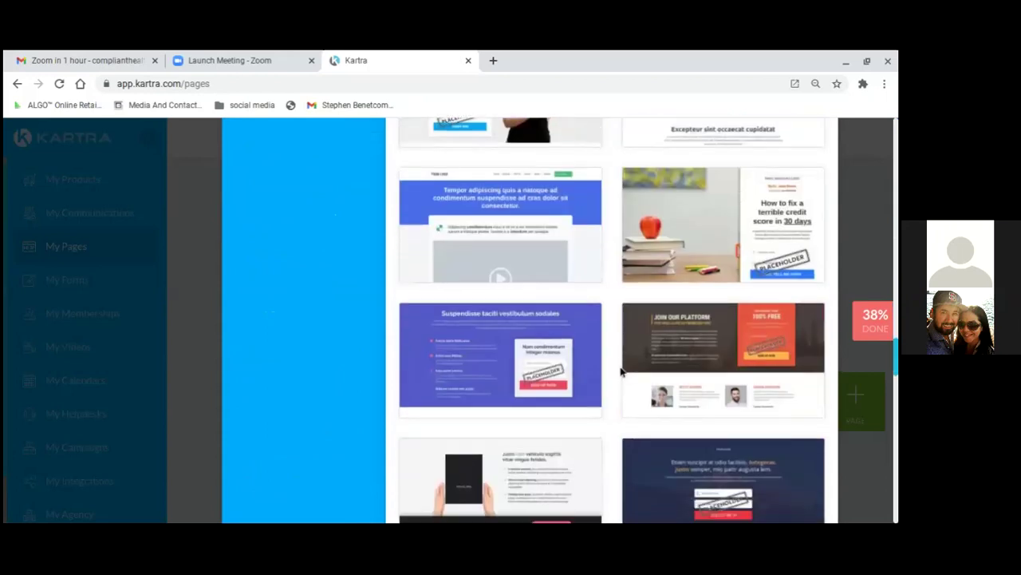
scroll(619, 371, "down", 5)
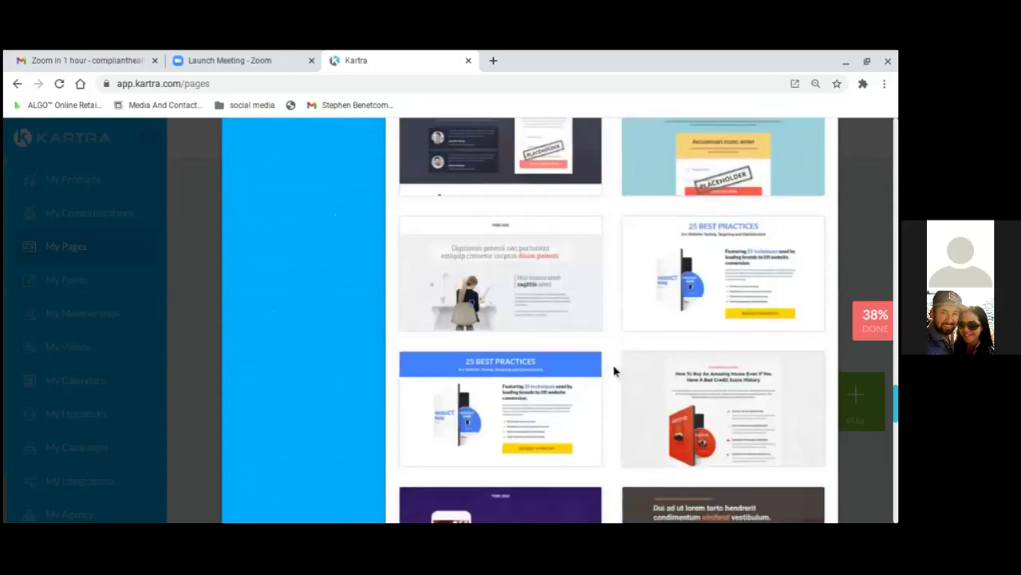
scroll(615, 371, "down", 5)
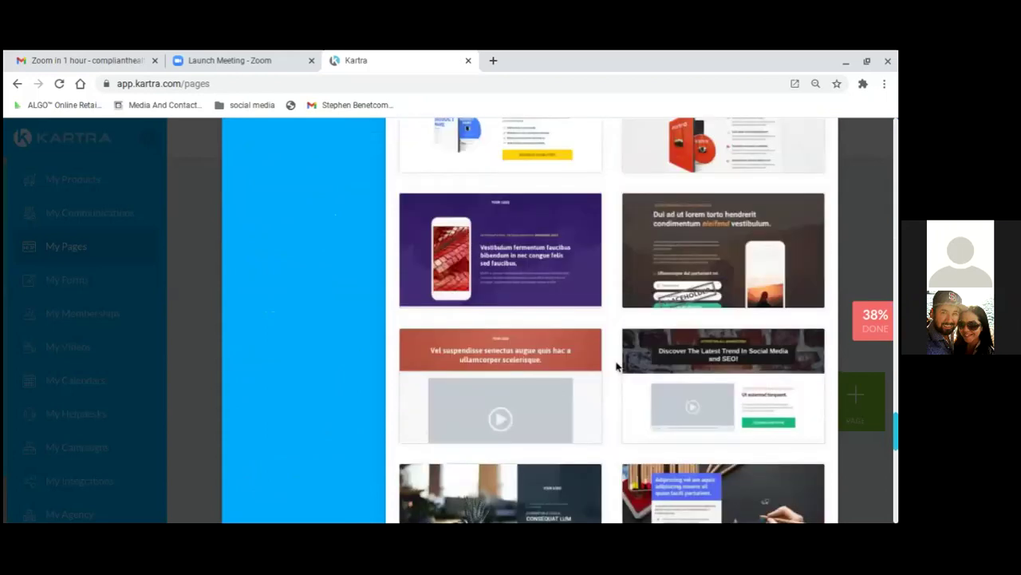
scroll(617, 366, "down", 6)
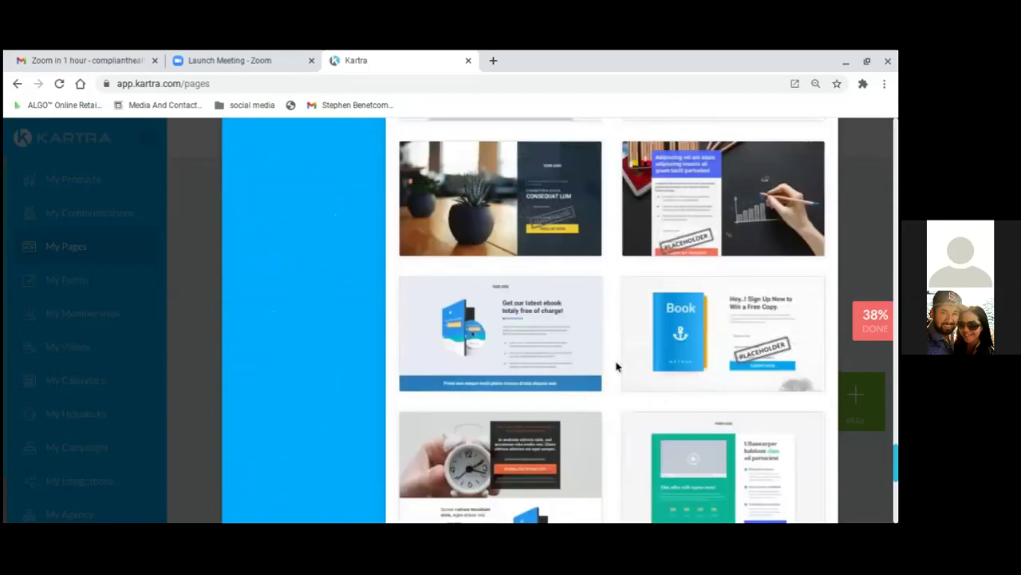
scroll(617, 366, "down", 6)
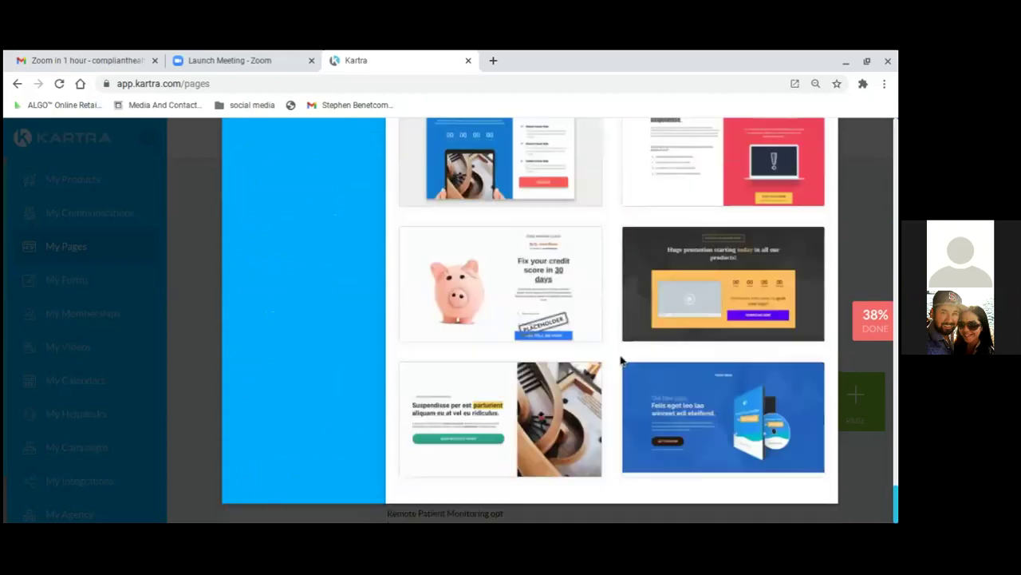
scroll(620, 358, "up", 8)
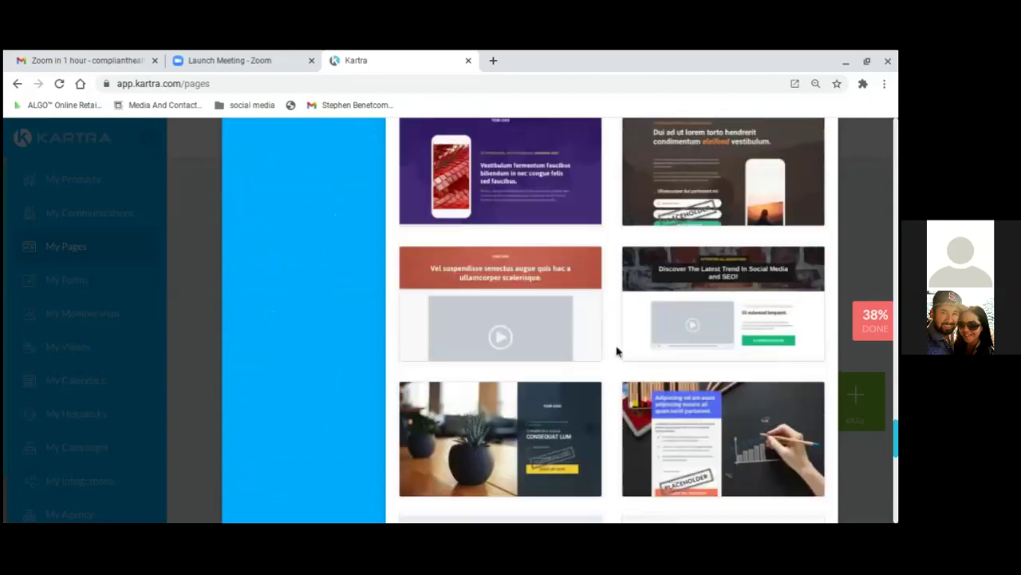
scroll(617, 351, "up", 6)
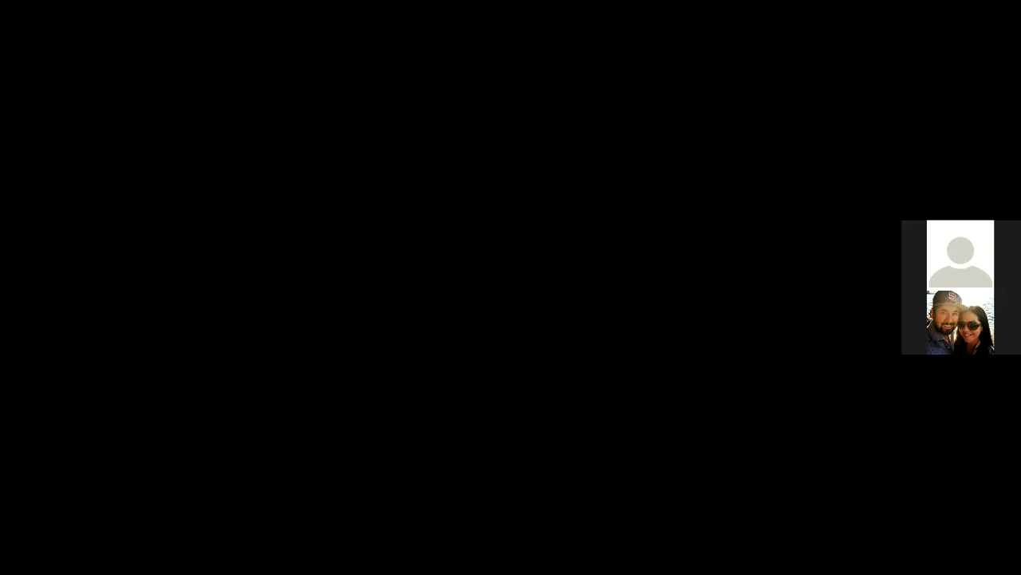
Select the purple squeeze page template with the red-patterned smartphone and launch the builder with it.
left_click(537, 377)
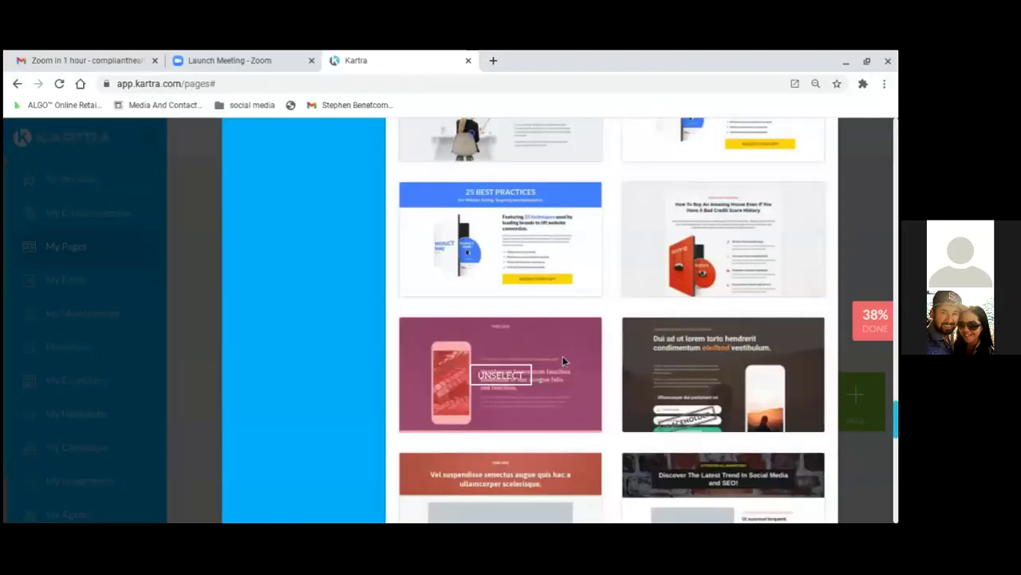
scroll(566, 351, "up", 10)
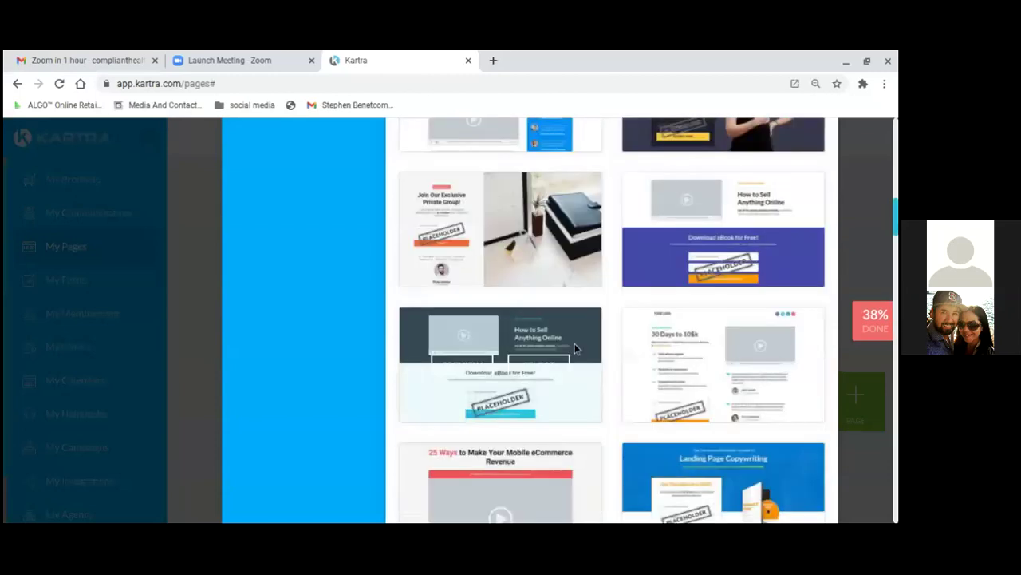
scroll(574, 348, "up", 5)
left_click(814, 172)
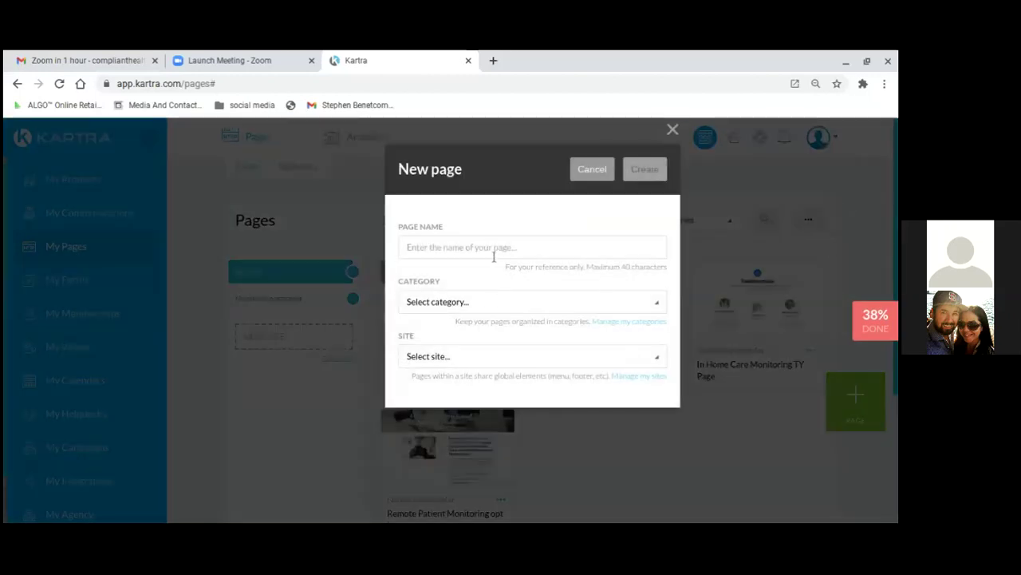
Name the new page "letrese home care".
left_click(496, 248)
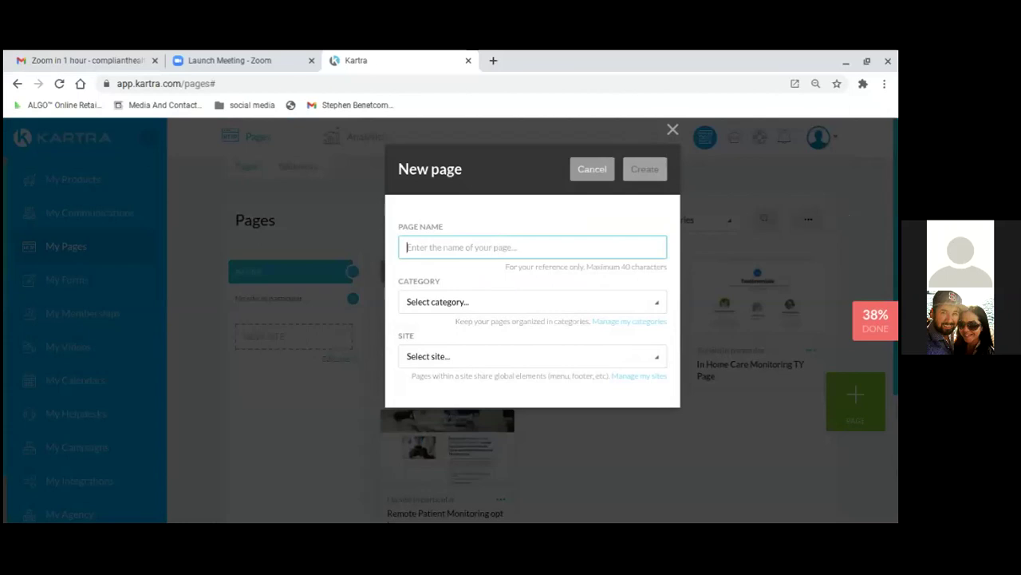
type("t")
type("is")
key("BackSpace")
key("BackSpace")
key("BackSpace")
type("letrise")
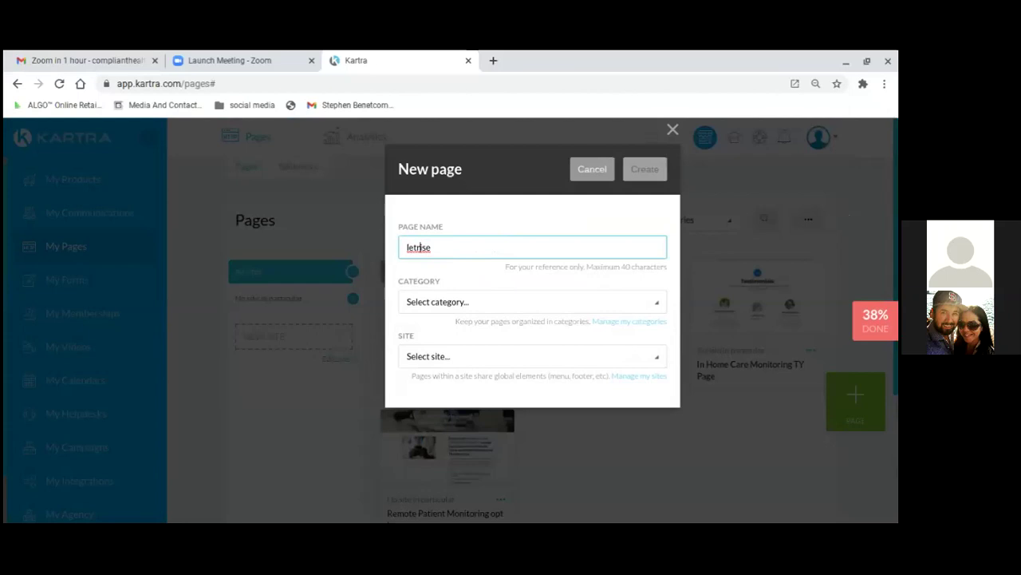
key("BackSpace")
type("e home care")
Add a new page category named "letrese home care" and return to the new page settings.
left_click(659, 303)
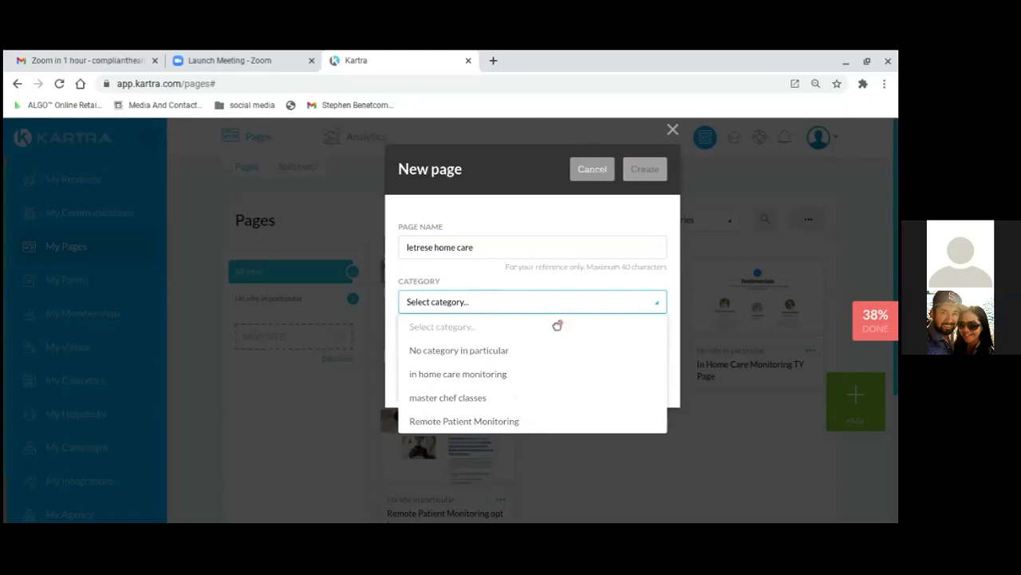
left_click(662, 306)
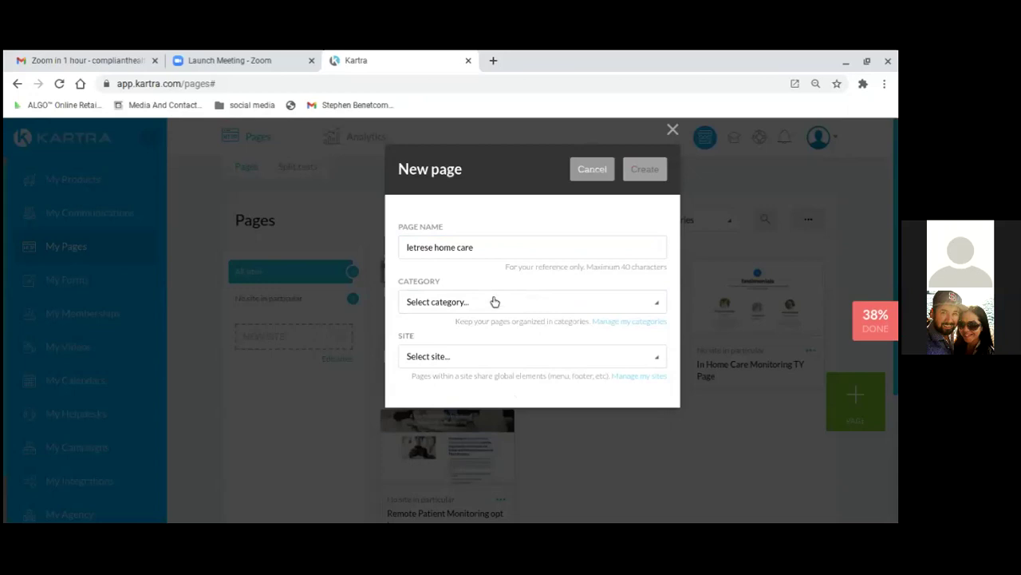
left_click(613, 324)
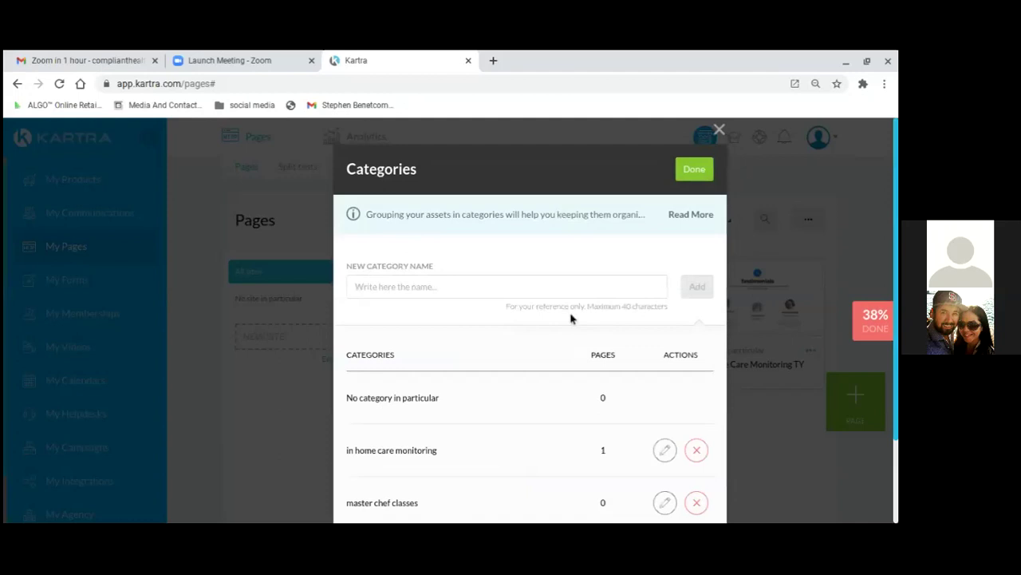
left_click(417, 290)
type("Sile")
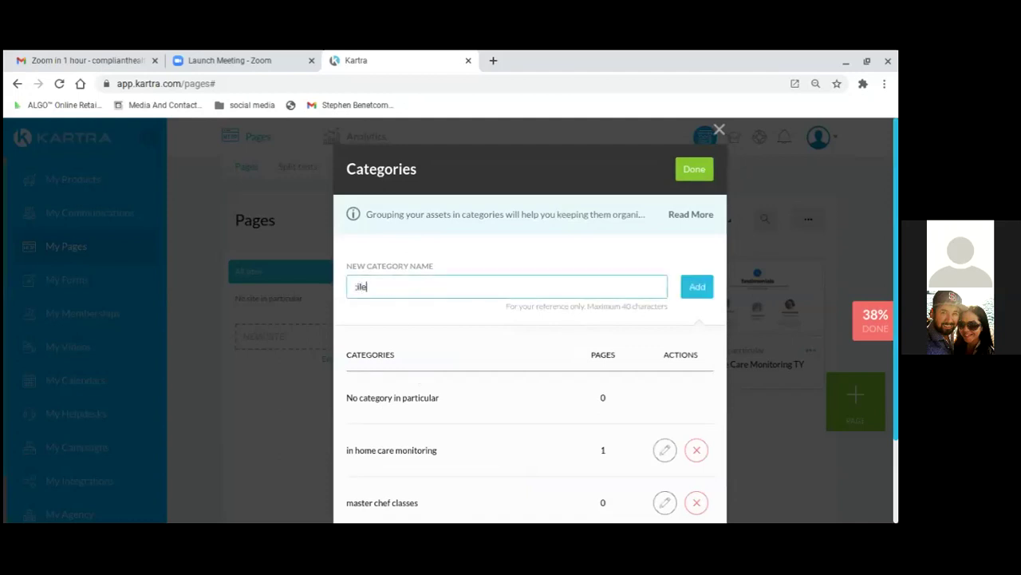
key("BackSpace")
type("letros")
key("BackSpace")
key("BackSpace")
key("BackSpace")
type("ese home care")
left_click(693, 288)
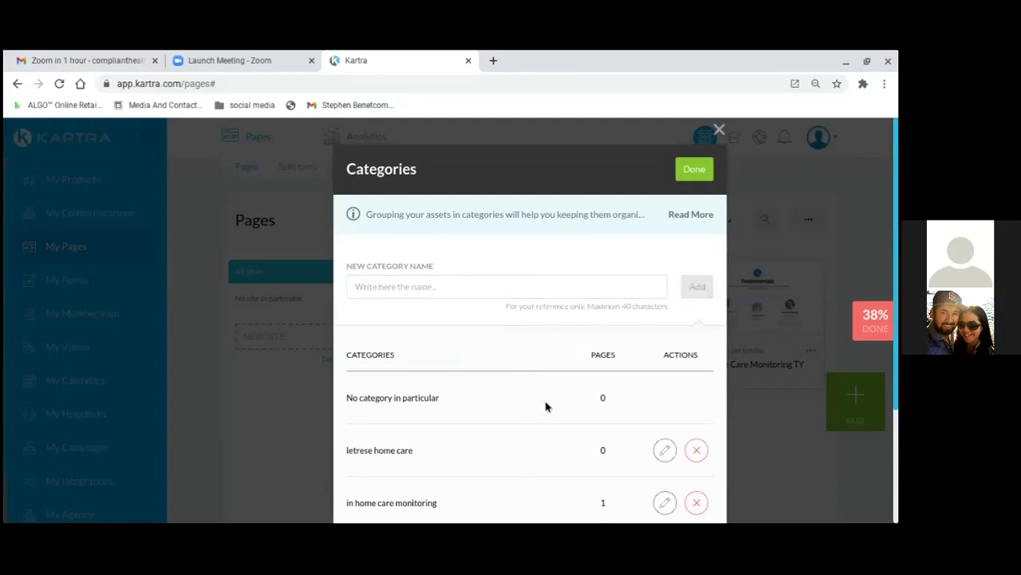
left_click(693, 173)
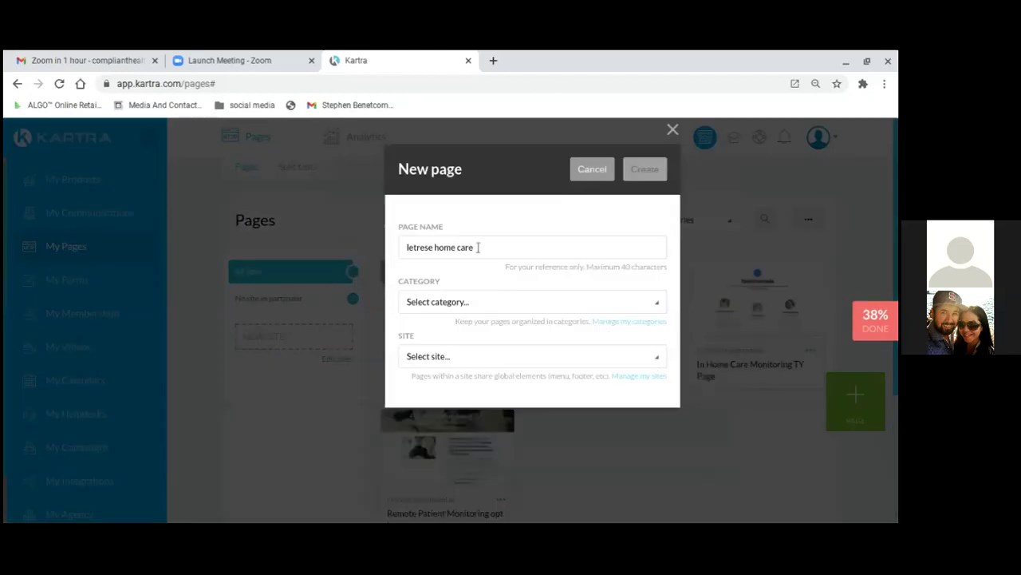
Assign the page to the "letrese home care" category and "No site in particular", and create it.
left_click(658, 307)
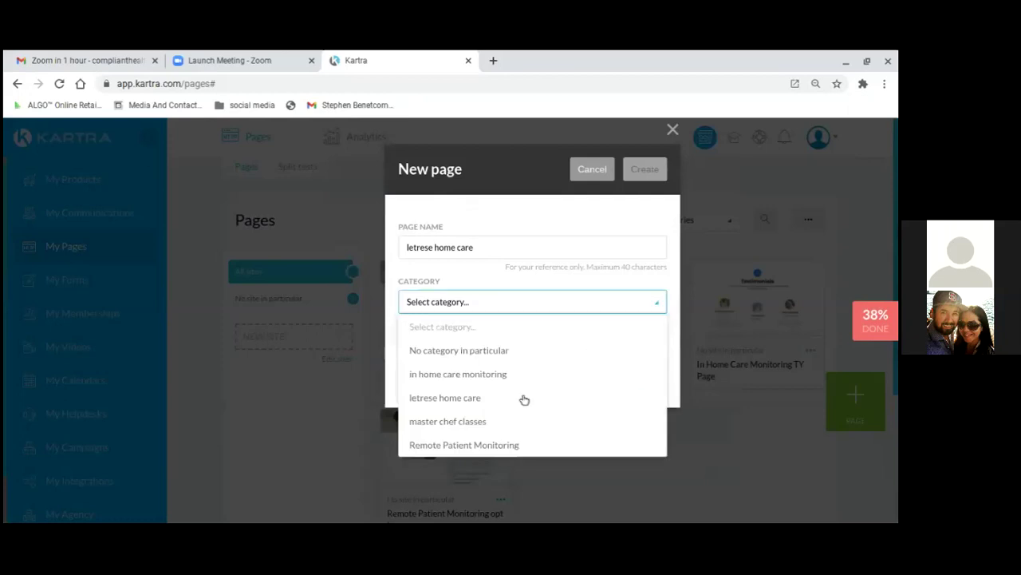
left_click(465, 401)
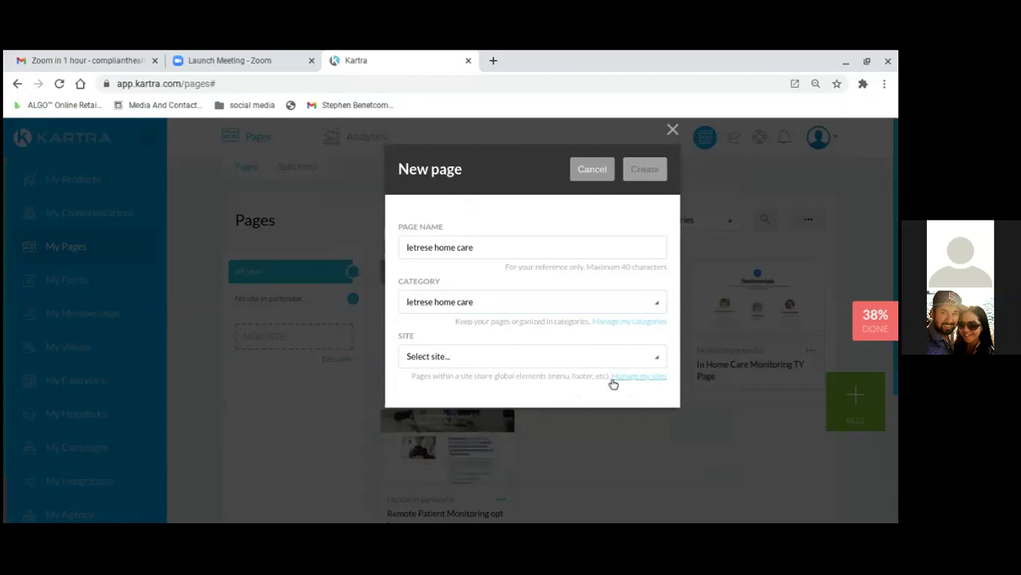
left_click(659, 361)
left_click(470, 366)
left_click(654, 359)
left_click(565, 404)
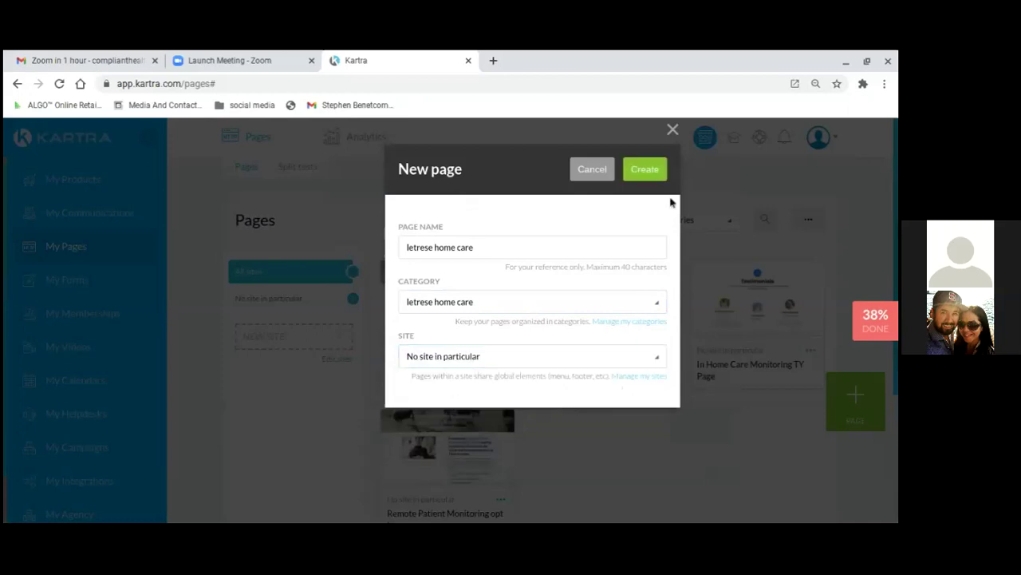
left_click(648, 170)
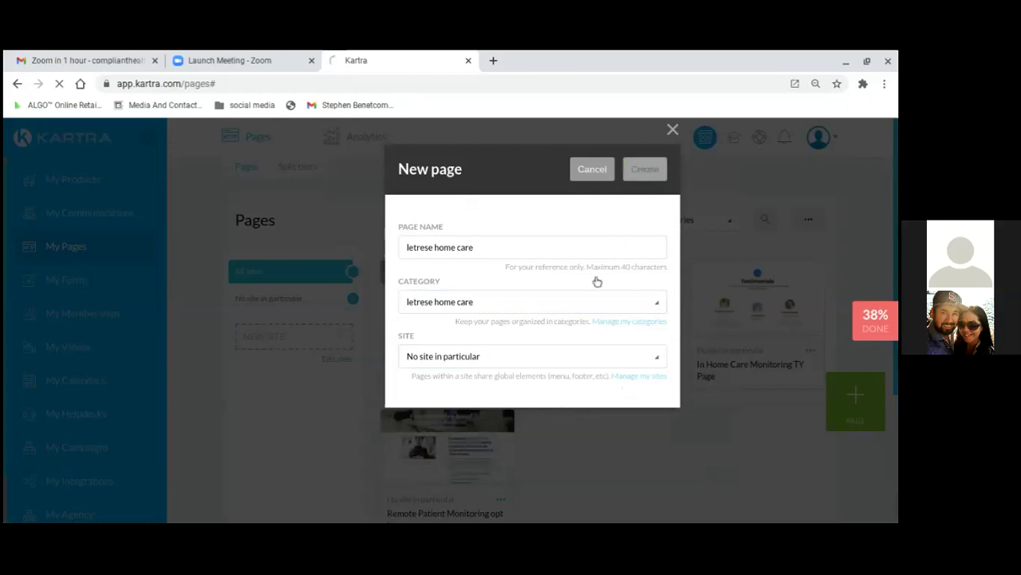
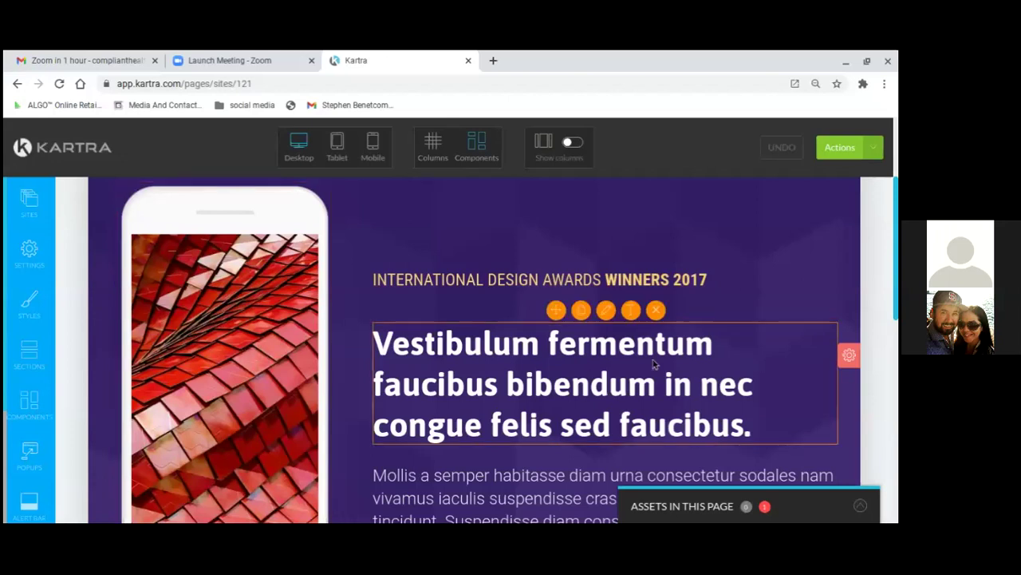
Examine the new page's headline section and the "Join the Free Trial!" section with its placeholder opt-in form.
scroll(763, 380, "down", 1)
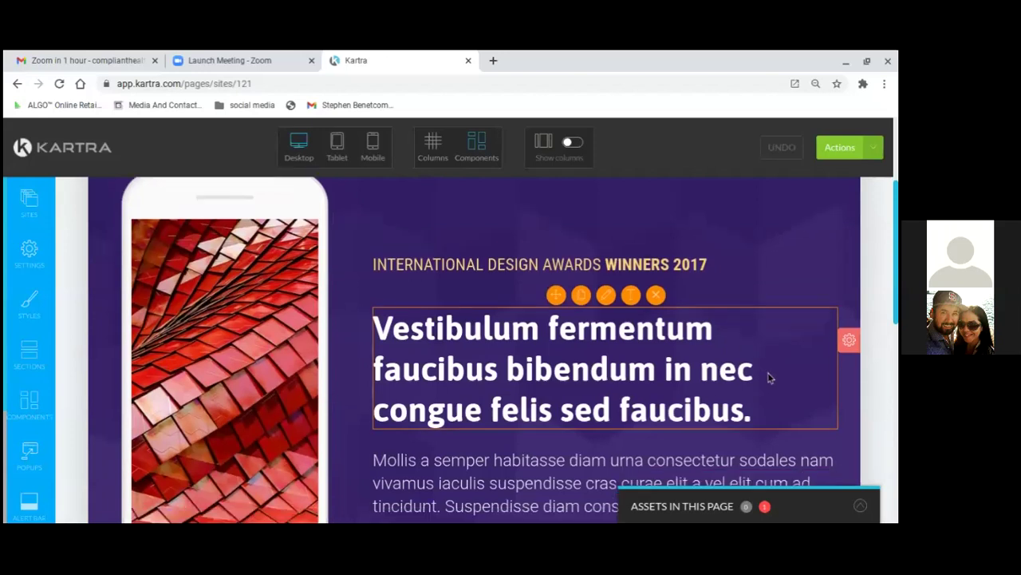
scroll(770, 380, "down", 5)
scroll(775, 381, "up", 2)
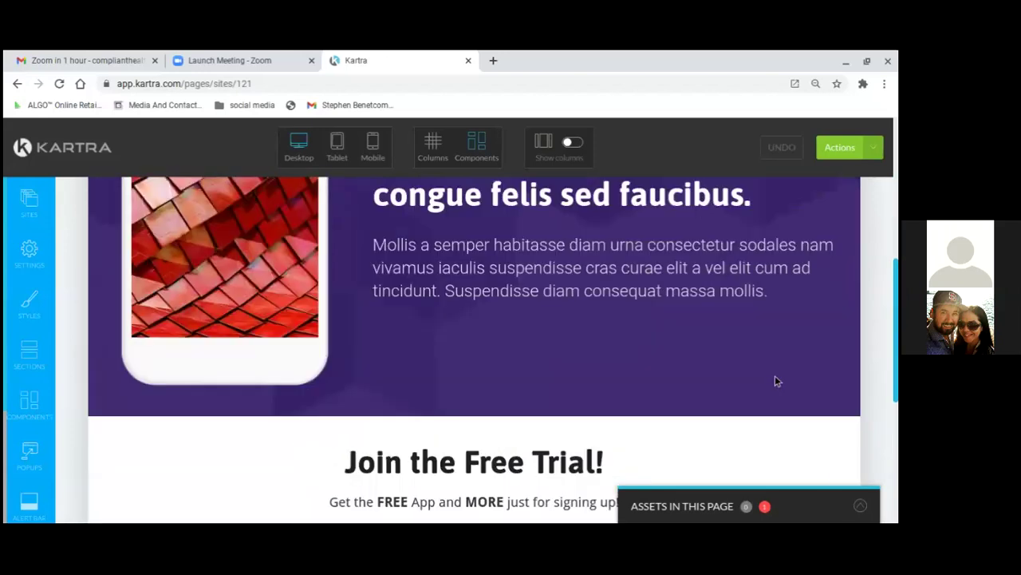
scroll(775, 380, "up", 3)
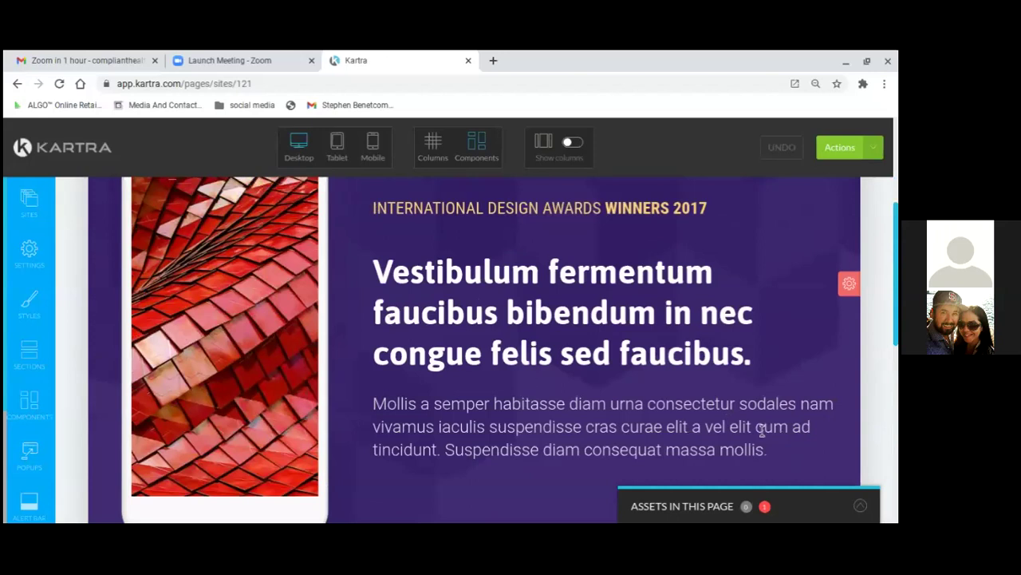
scroll(764, 419, "down", 4)
scroll(768, 403, "down", 2)
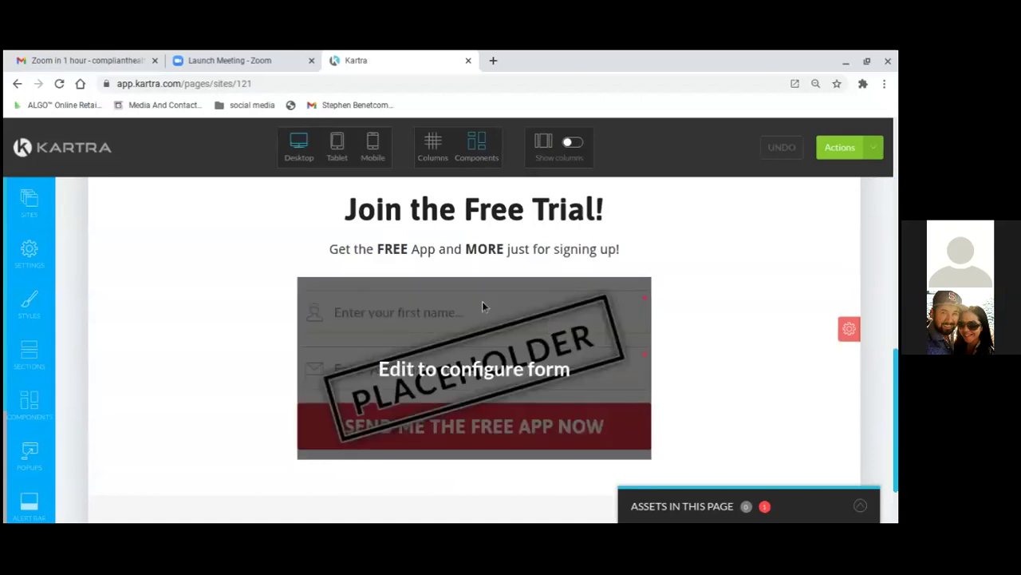
mouse_move(493, 369)
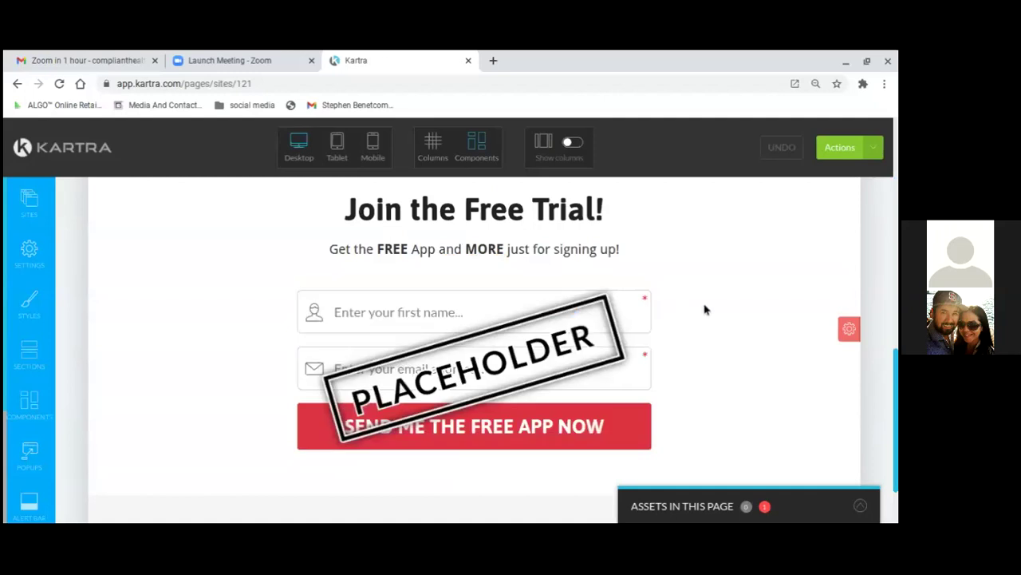
Leave the squeeze page's builder and open the template picker for another new page.
scroll(720, 307, "down", 1)
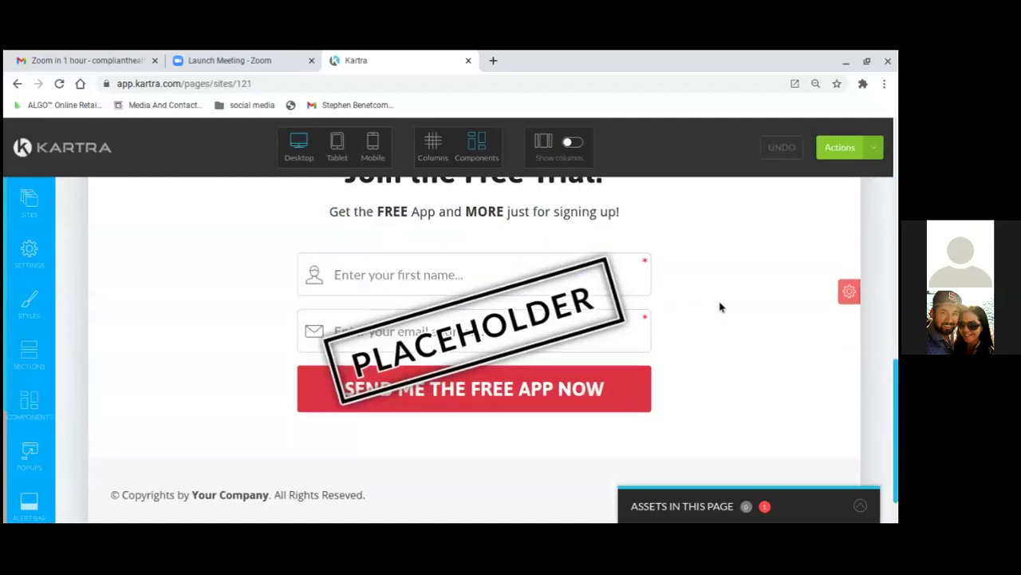
scroll(719, 307, "down", 1)
scroll(736, 311, "up", 2)
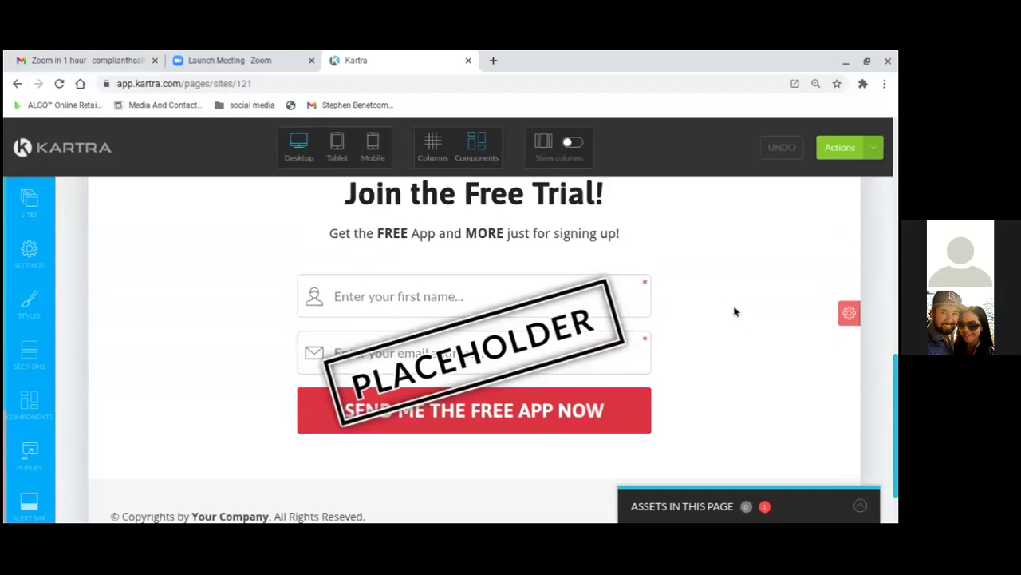
scroll(736, 311, "up", 1)
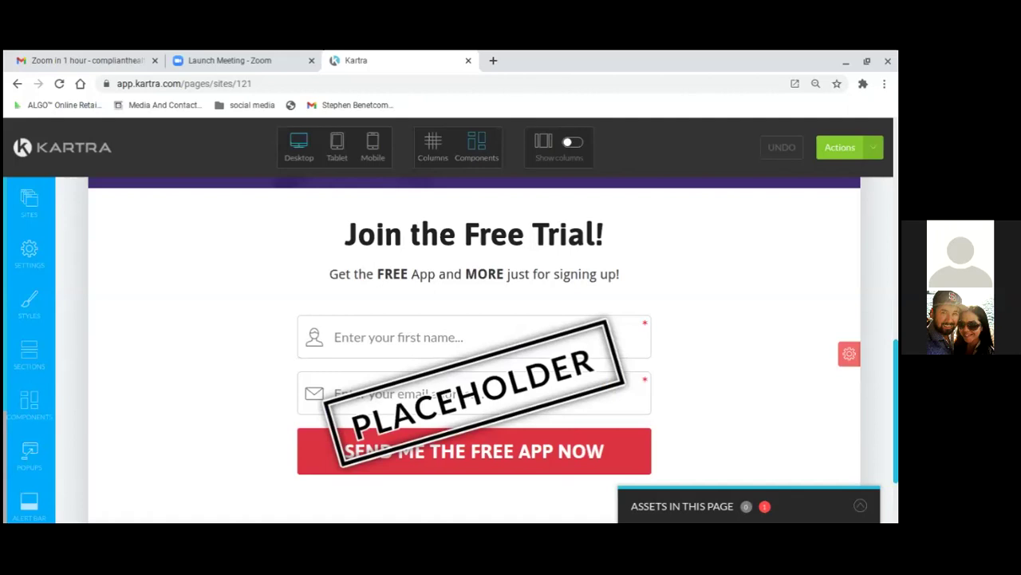
scroll(729, 320, "up", 3)
scroll(729, 320, "up", 9)
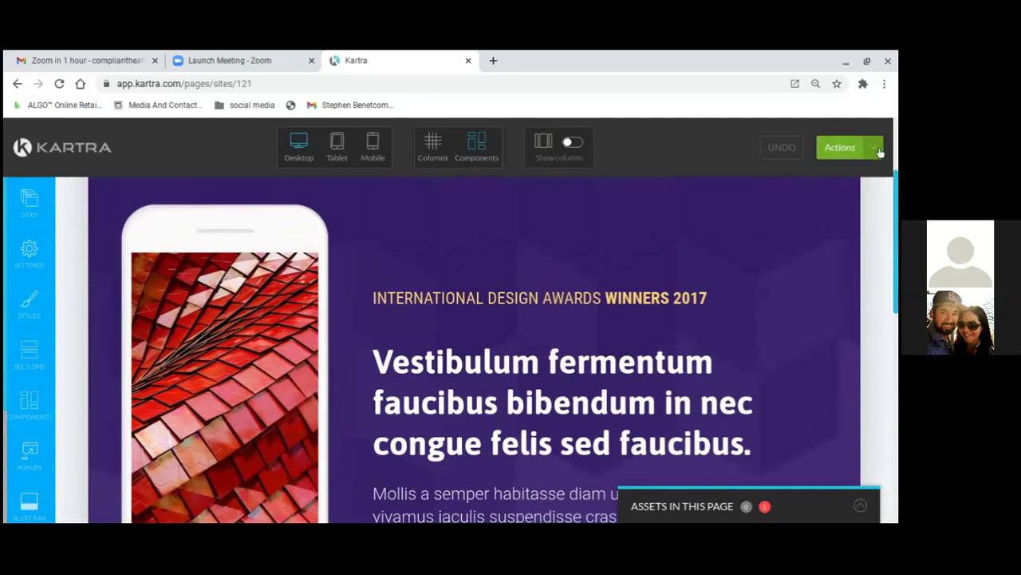
left_click(854, 159)
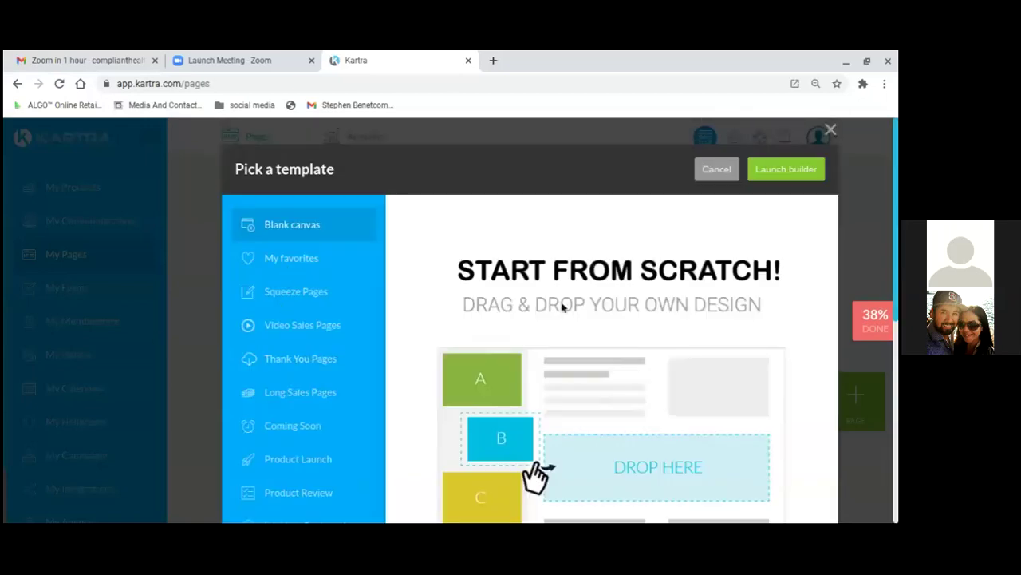
Examine the template categories from Blank canvas down to Personal Branding.
scroll(353, 319, "down", 3)
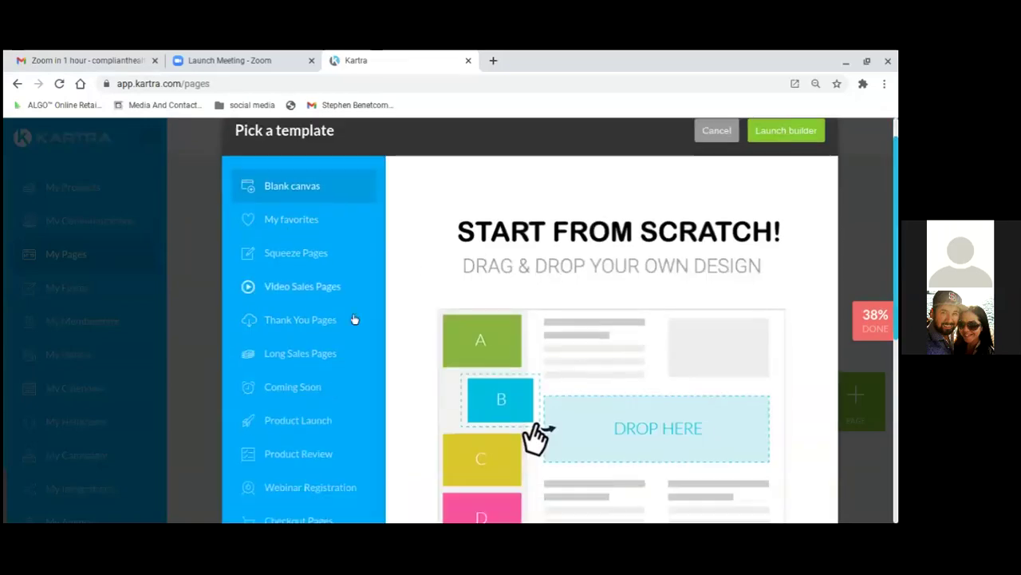
scroll(359, 318, "down", 5)
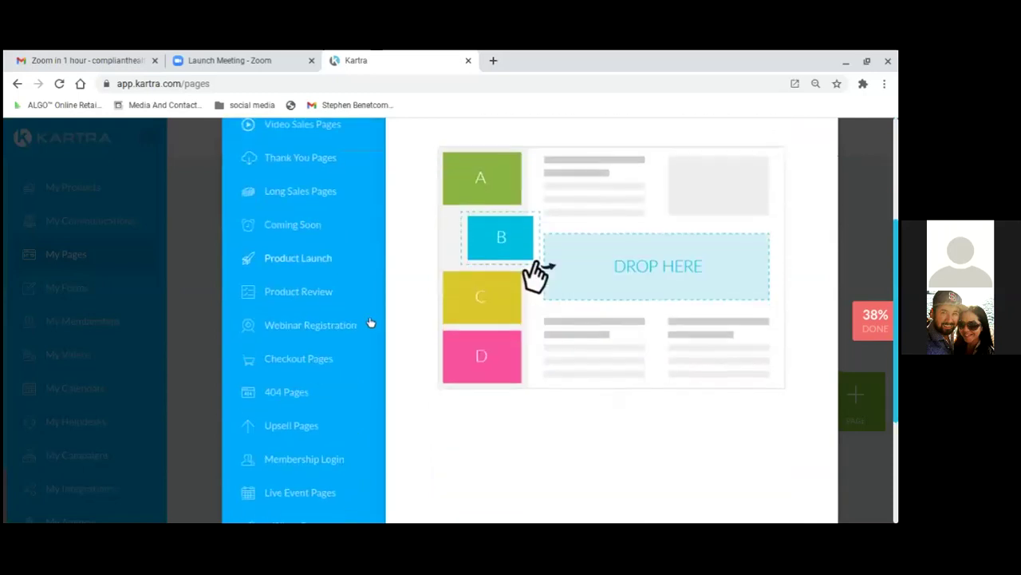
scroll(370, 322, "down", 3)
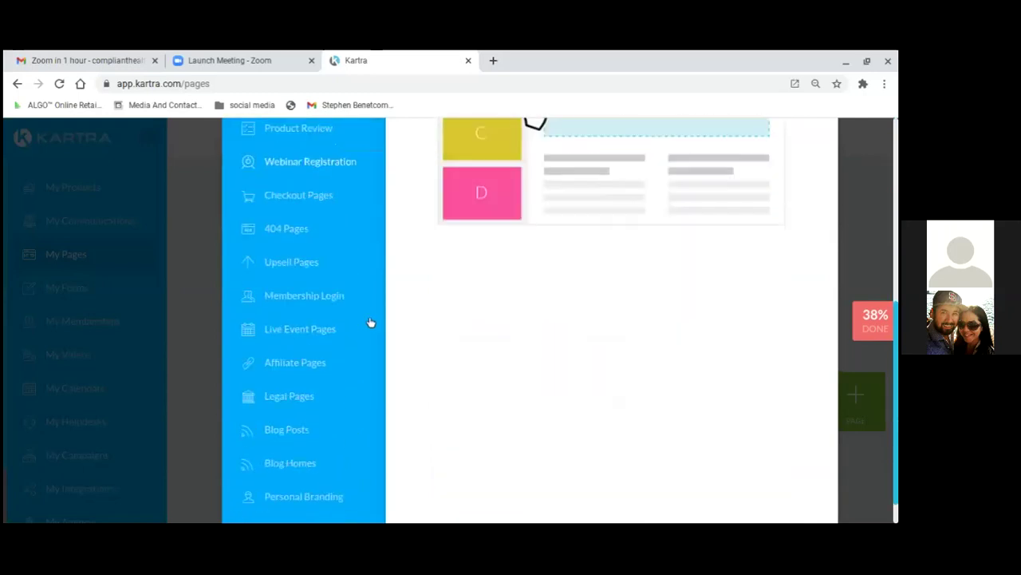
scroll(370, 322, "down", 1)
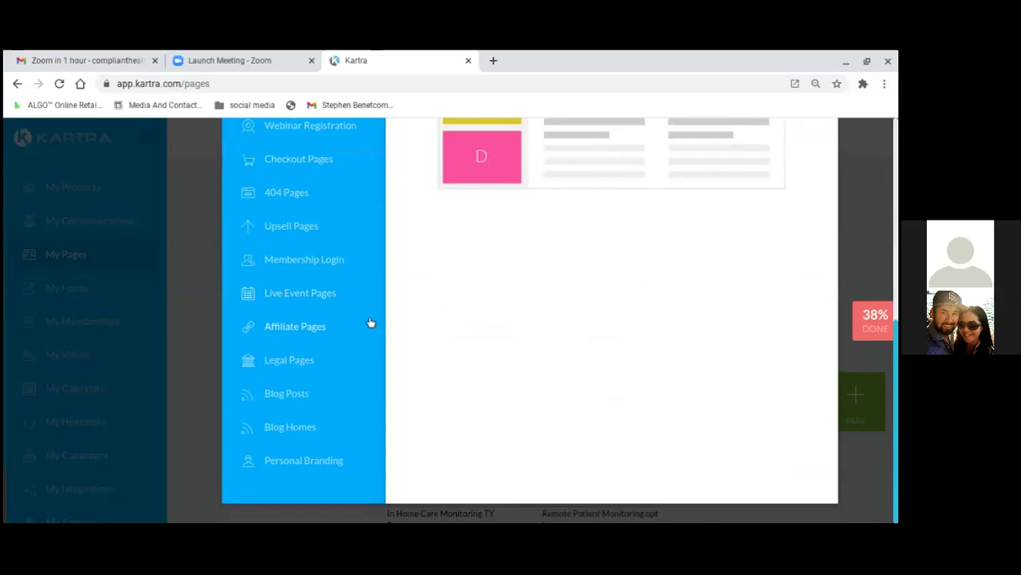
scroll(370, 323, "up", 8)
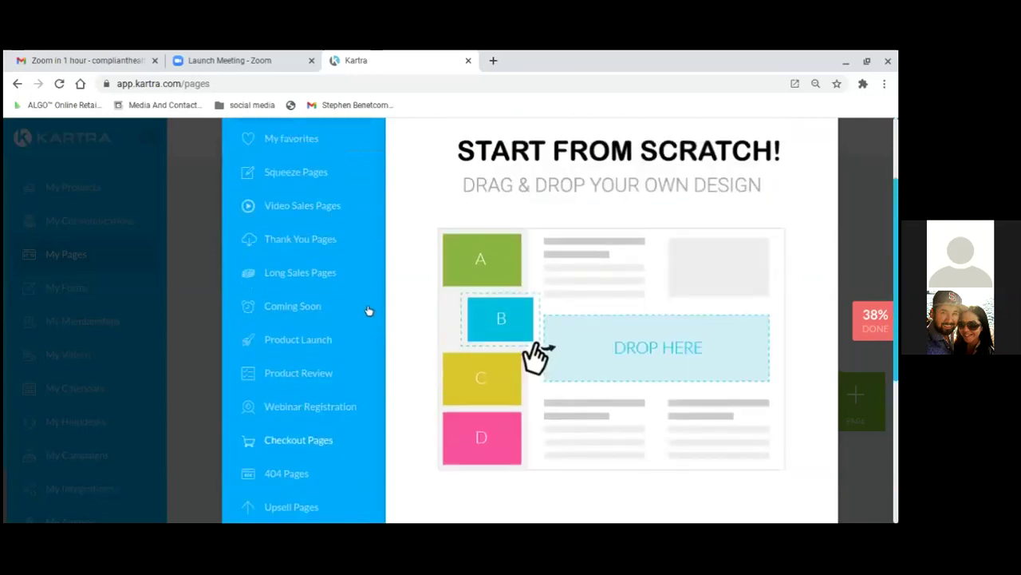
scroll(369, 311, "down", 1)
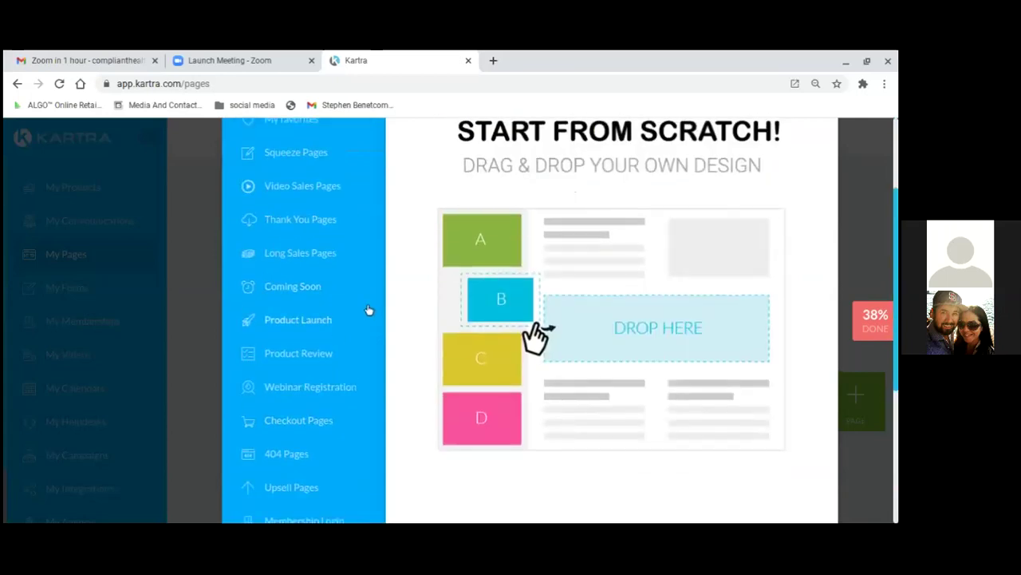
scroll(369, 309, "down", 4)
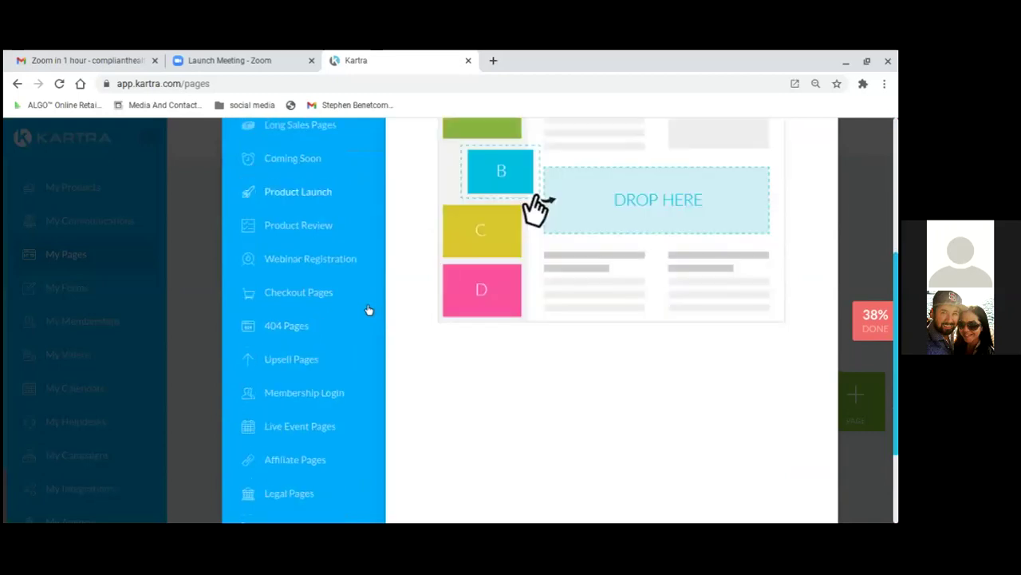
scroll(361, 411, "down", 2)
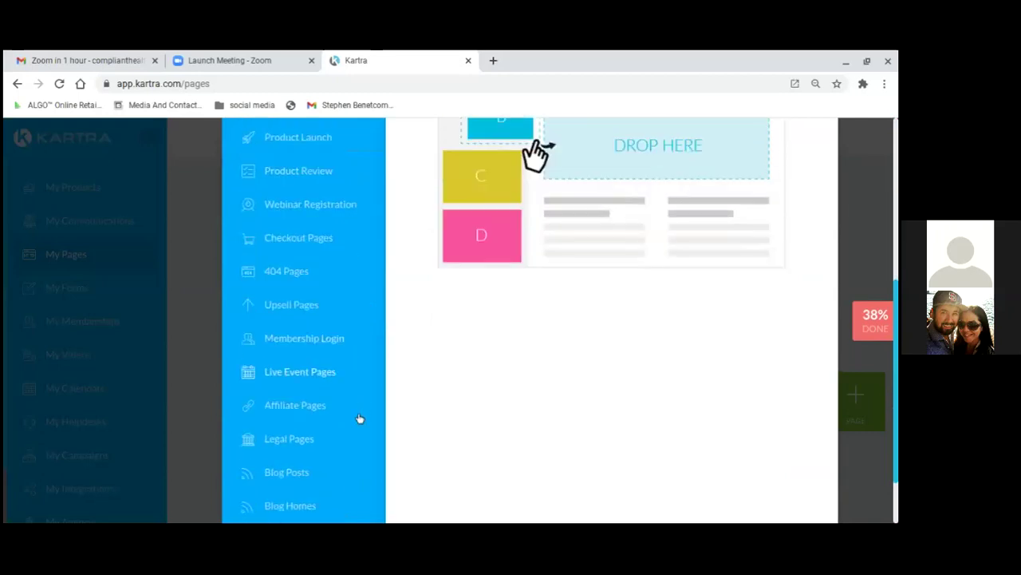
scroll(359, 419, "up", 3)
scroll(360, 419, "up", 8)
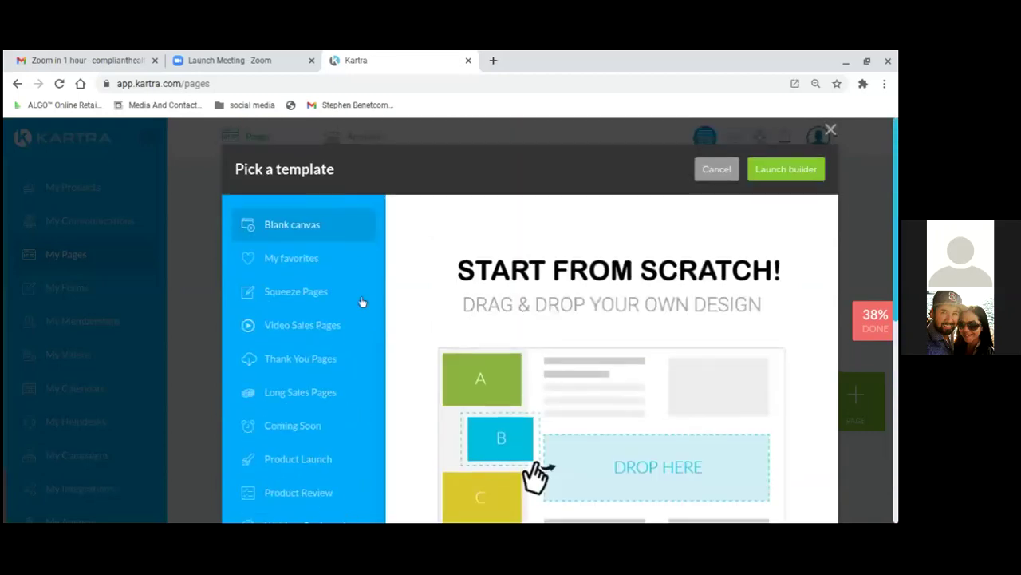
Select the "Thank You for Signing Up!" video template with the yellow lower band from Thank You Pages, and launch the builder.
left_click(322, 361)
mouse_move(583, 298)
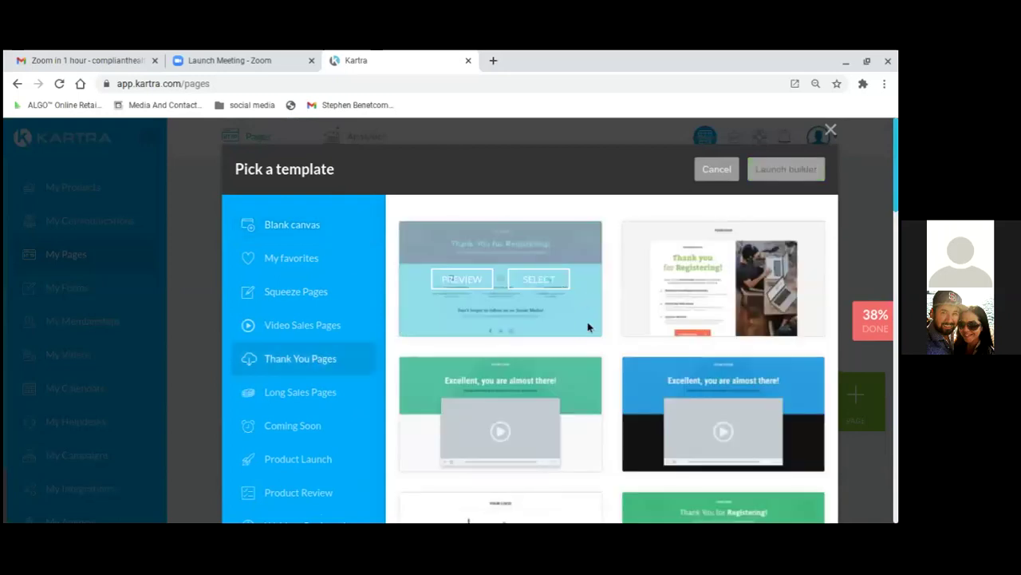
scroll(588, 326, "down", 3)
scroll(588, 333, "down", 1)
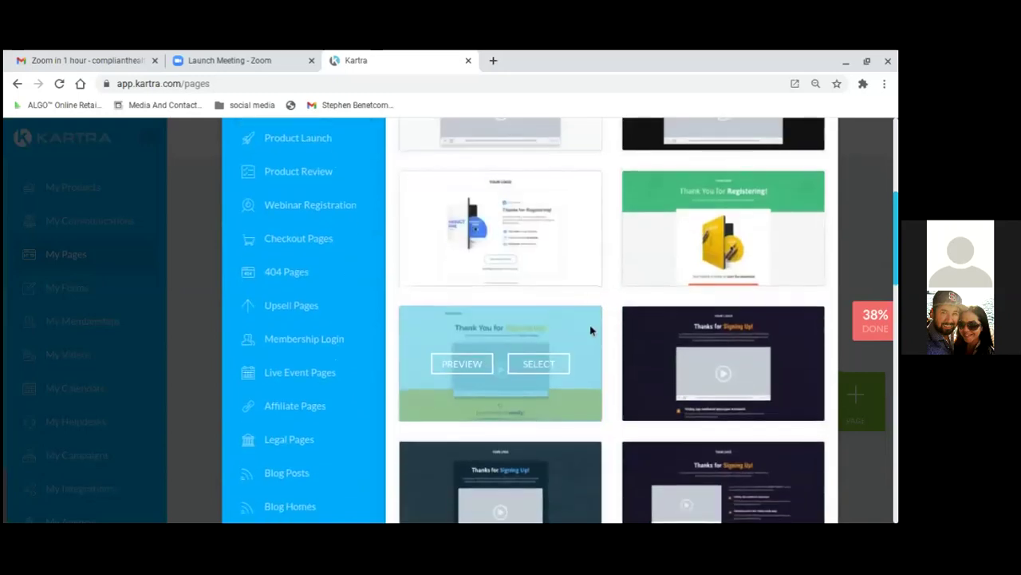
scroll(590, 327, "down", 1)
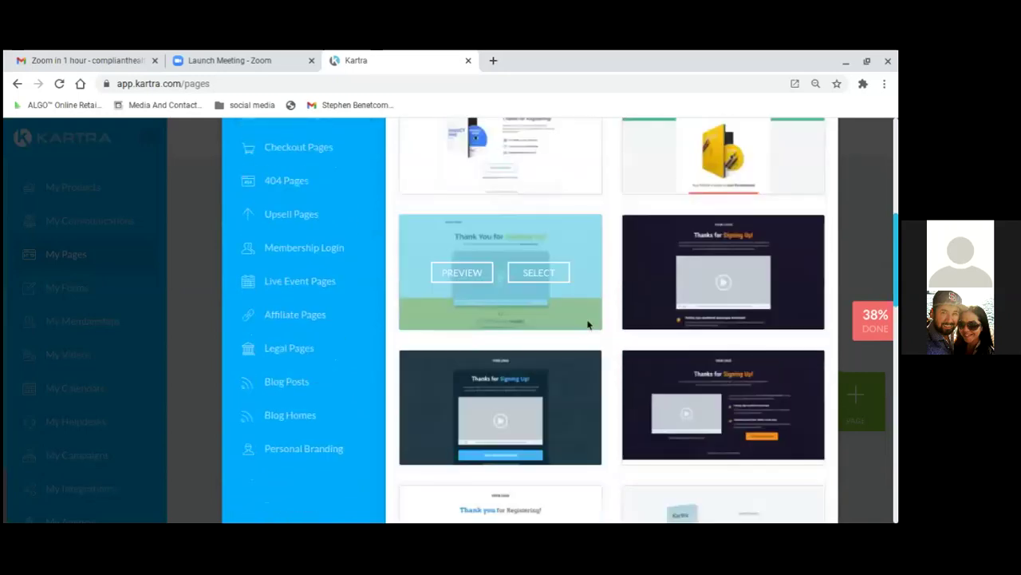
left_click(553, 281)
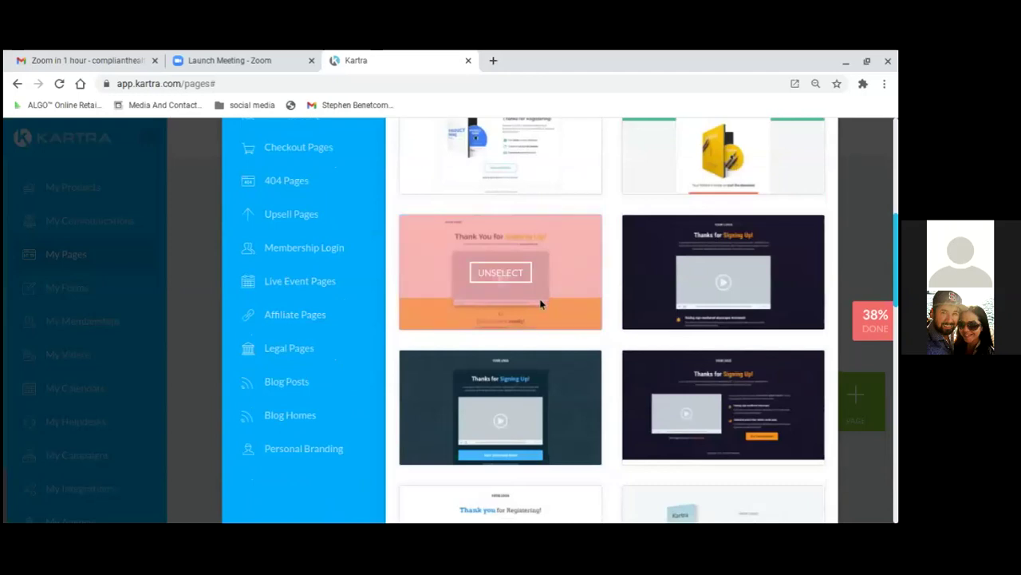
scroll(559, 311, "up", 8)
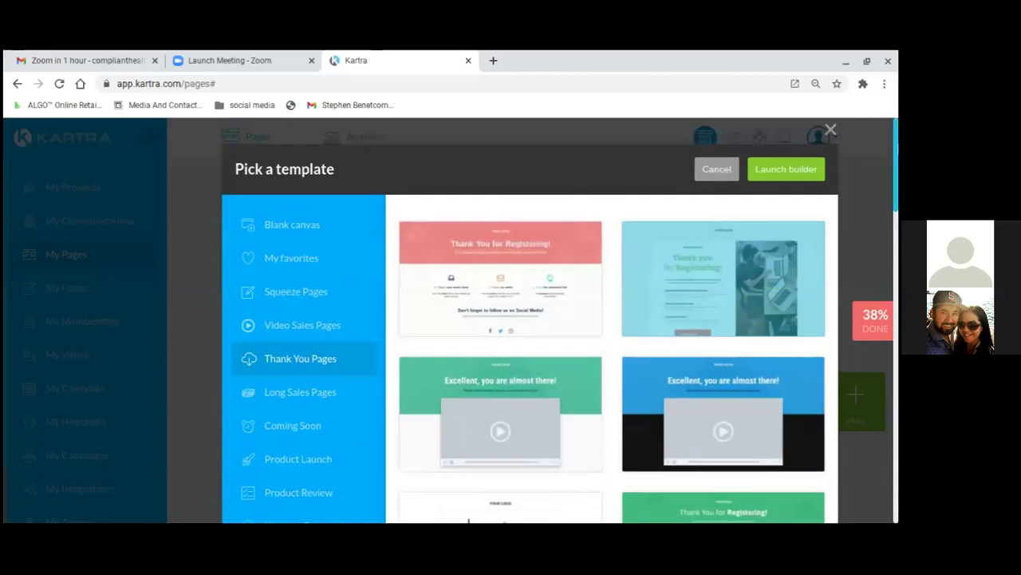
left_click(788, 170)
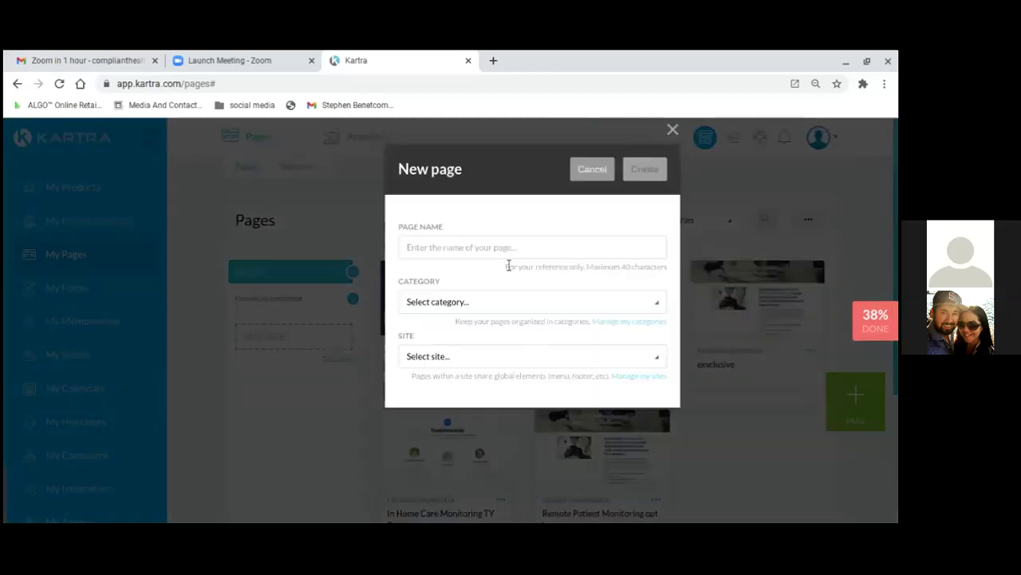
Name the new page "letrese home care thank page".
left_click(507, 247)
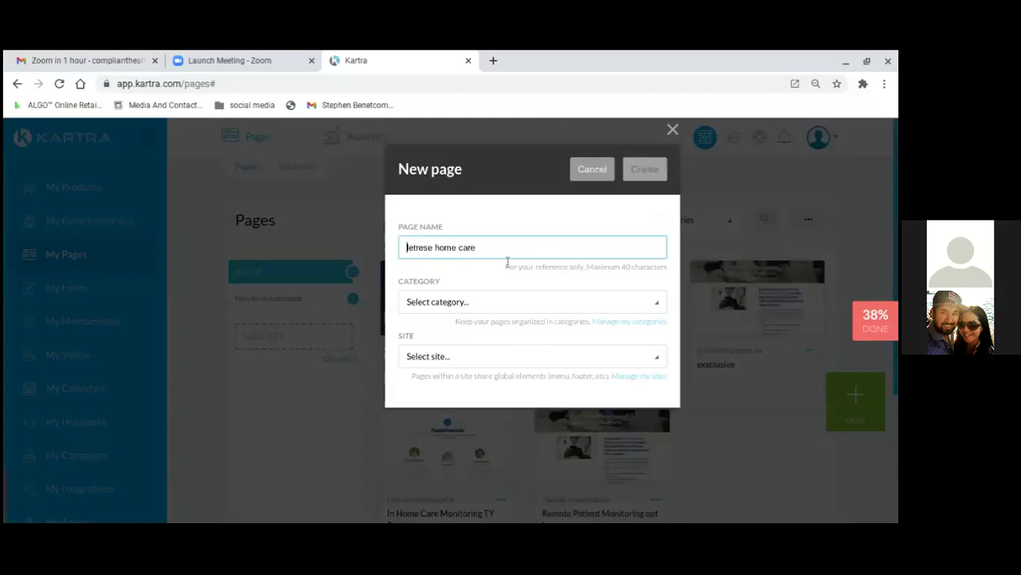
left_click(487, 293)
type("thank")
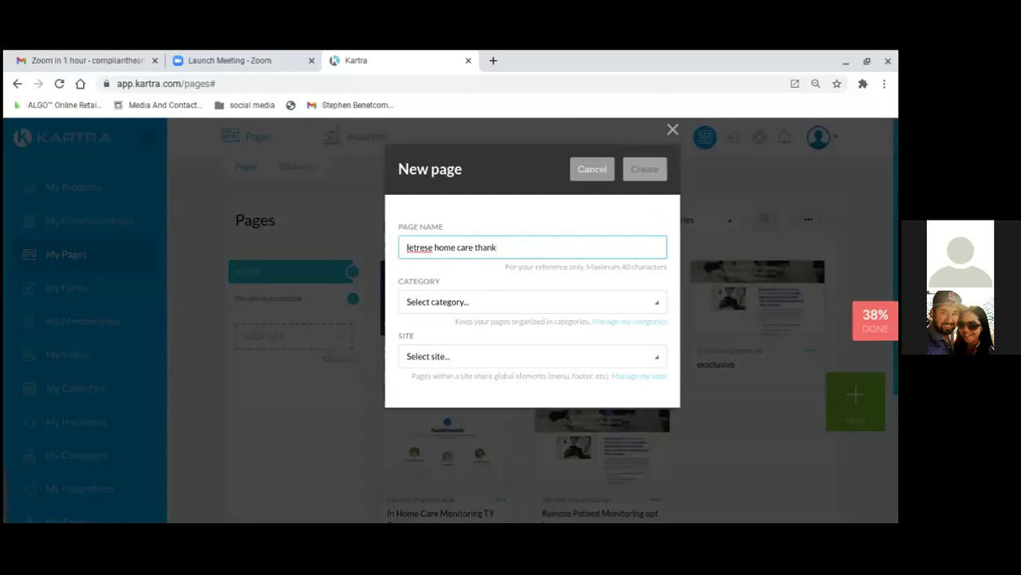
type(" pager")
key("BackSpace")
Assign the thank-you page to the "letrese home care" category and "No site in particular", and create it.
left_click(657, 309)
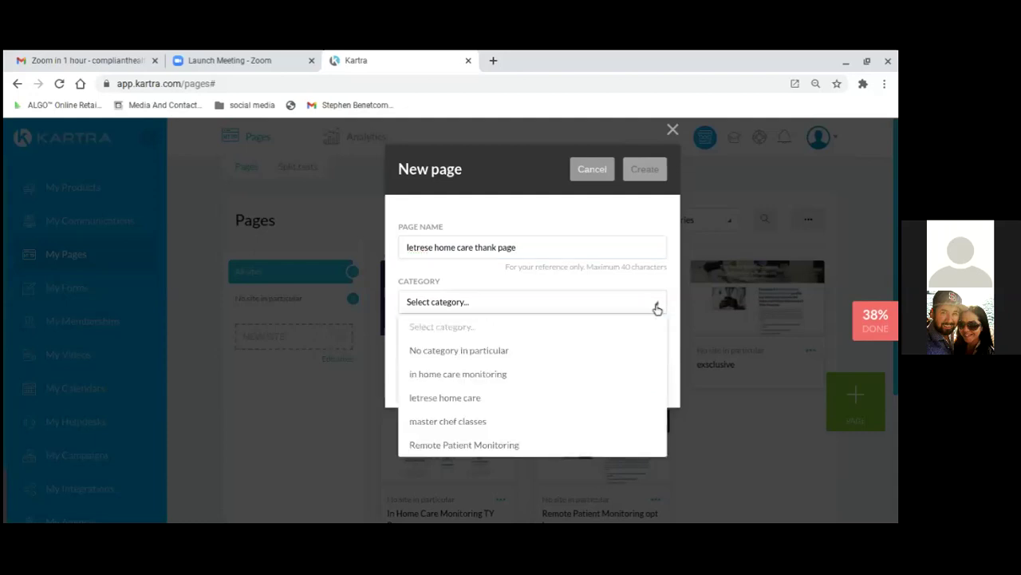
left_click(477, 403)
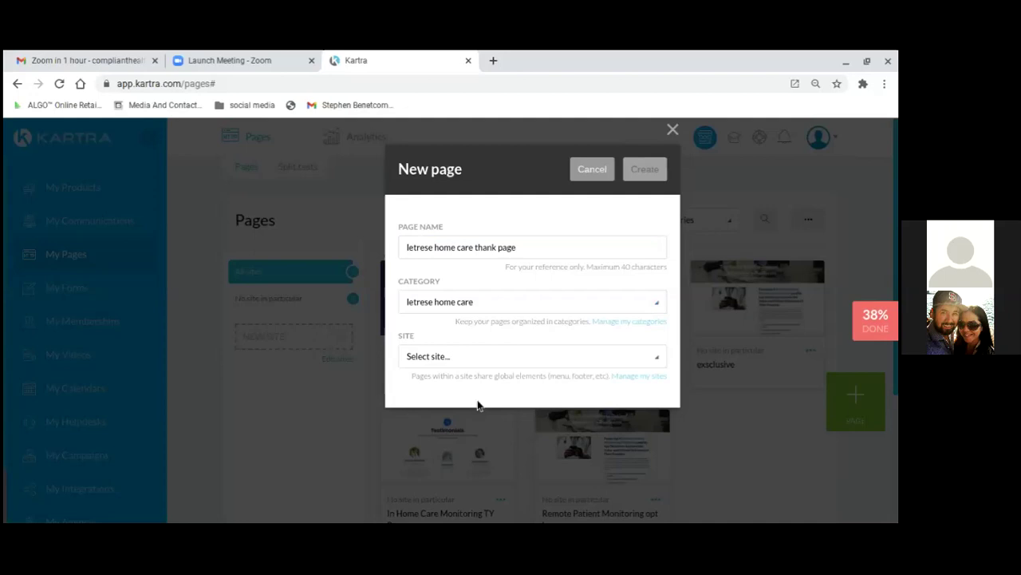
left_click(658, 359)
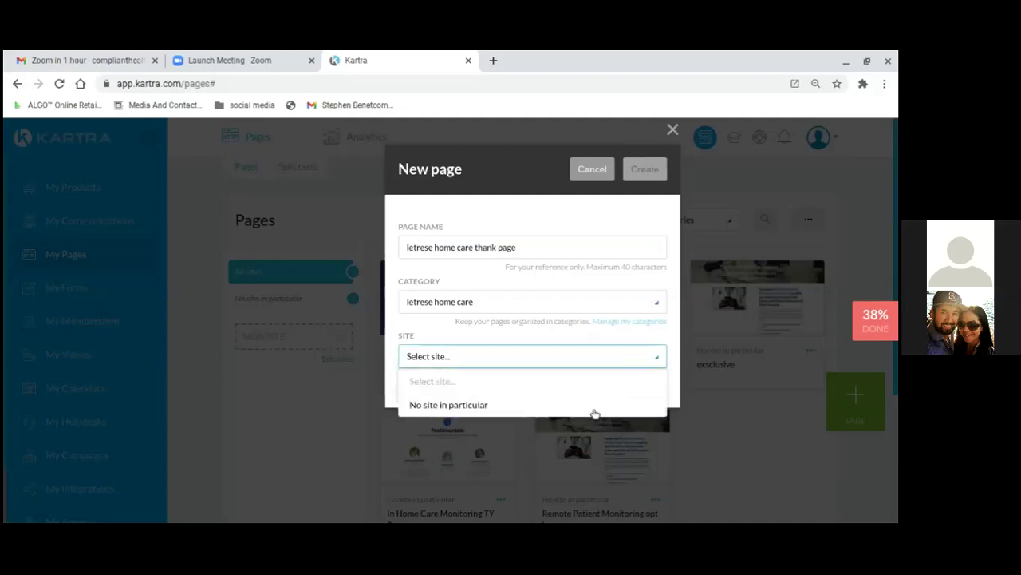
left_click(593, 403)
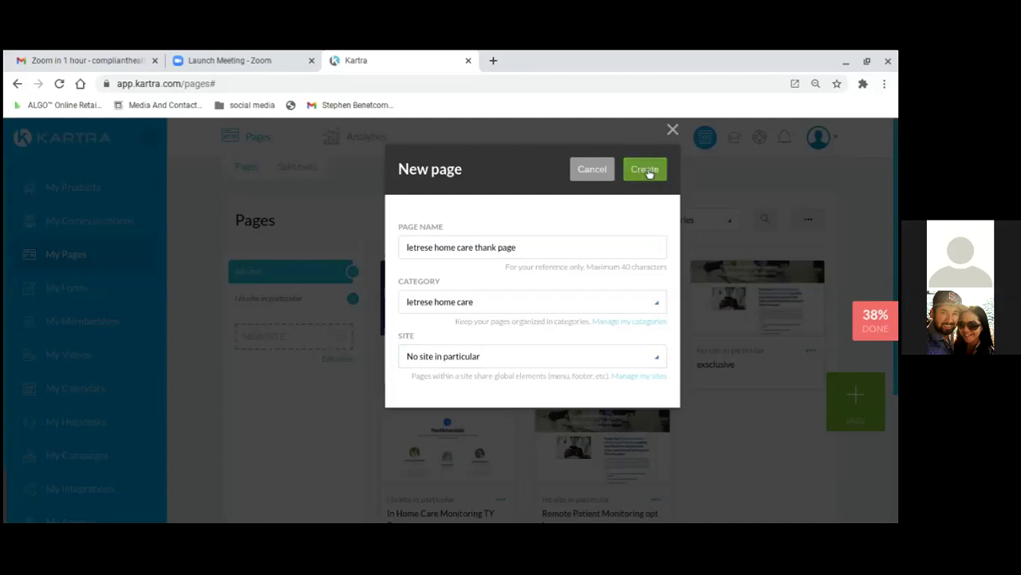
left_click(646, 170)
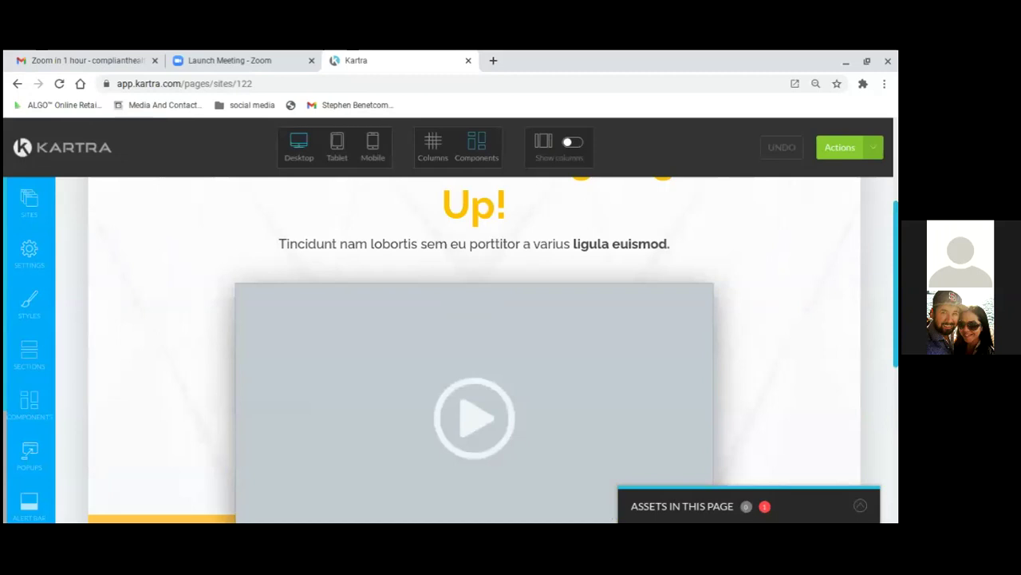
Examine the thank-you page's logo header, headline, video placeholder and download section.
scroll(876, 302, "down", 1)
scroll(876, 302, "down", 1)
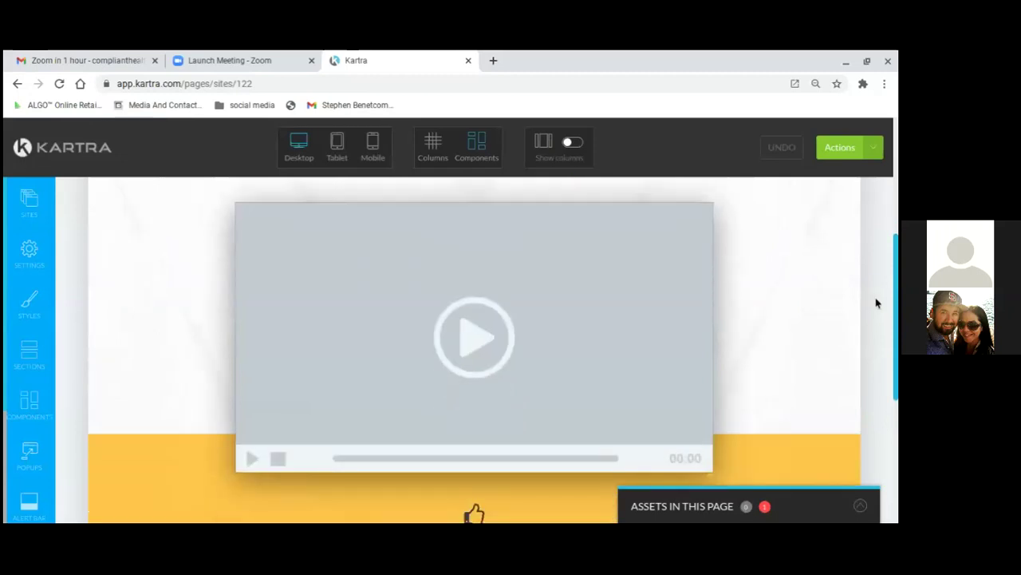
scroll(876, 302, "up", 5)
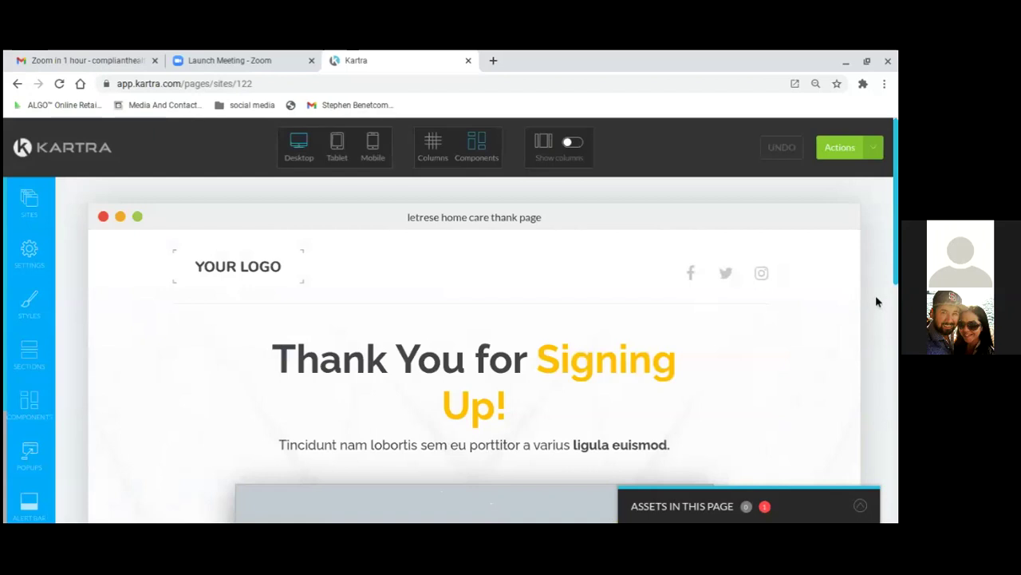
scroll(876, 302, "down", 5)
scroll(876, 302, "up", 1)
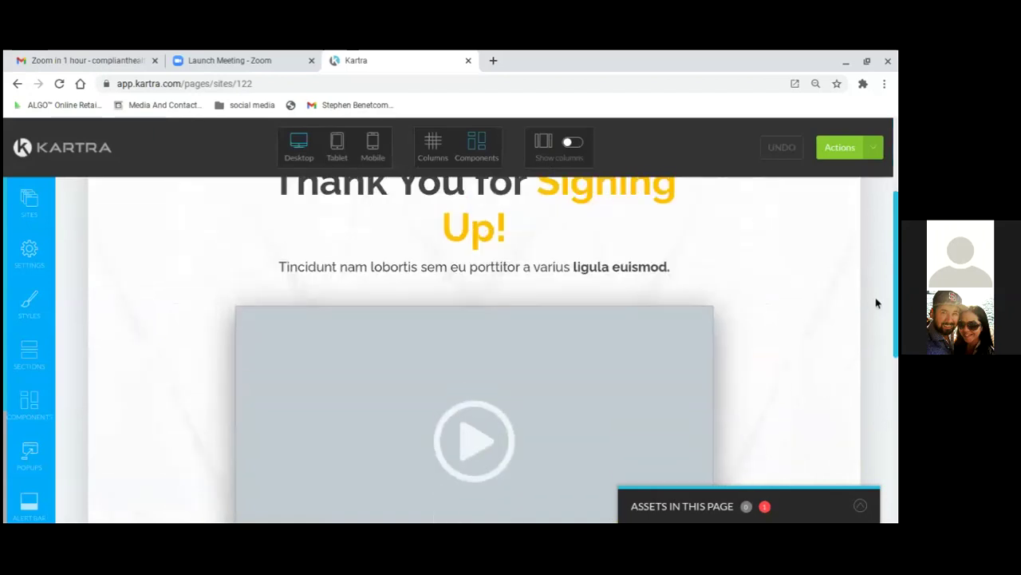
scroll(877, 303, "up", 1)
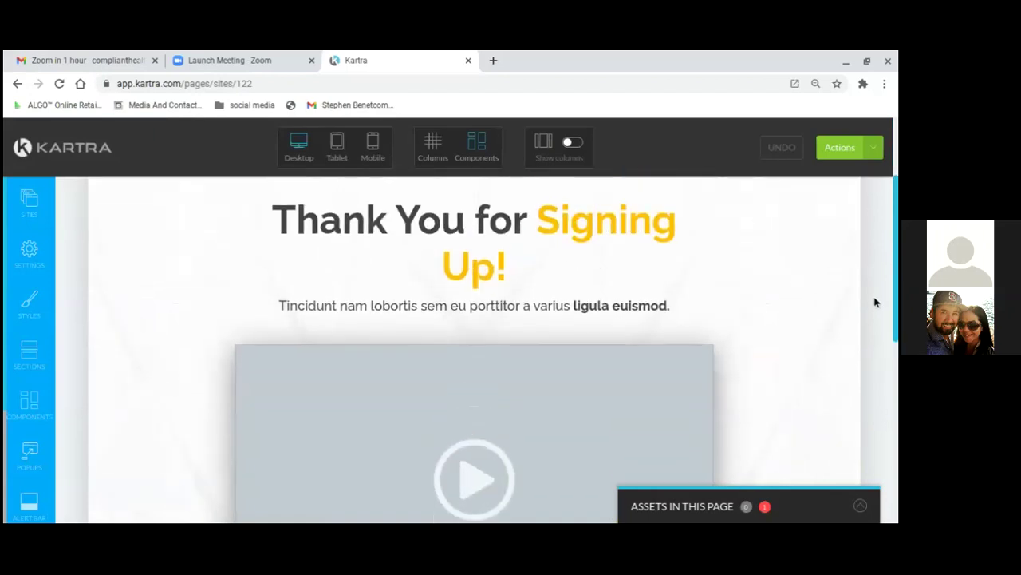
scroll(874, 303, "up", 3)
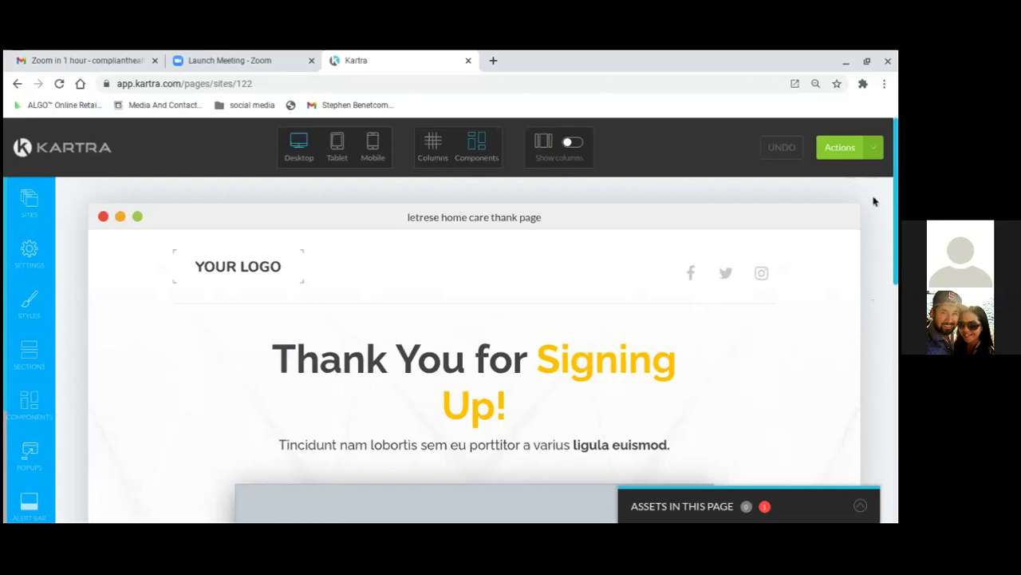
scroll(885, 291, "down", 10)
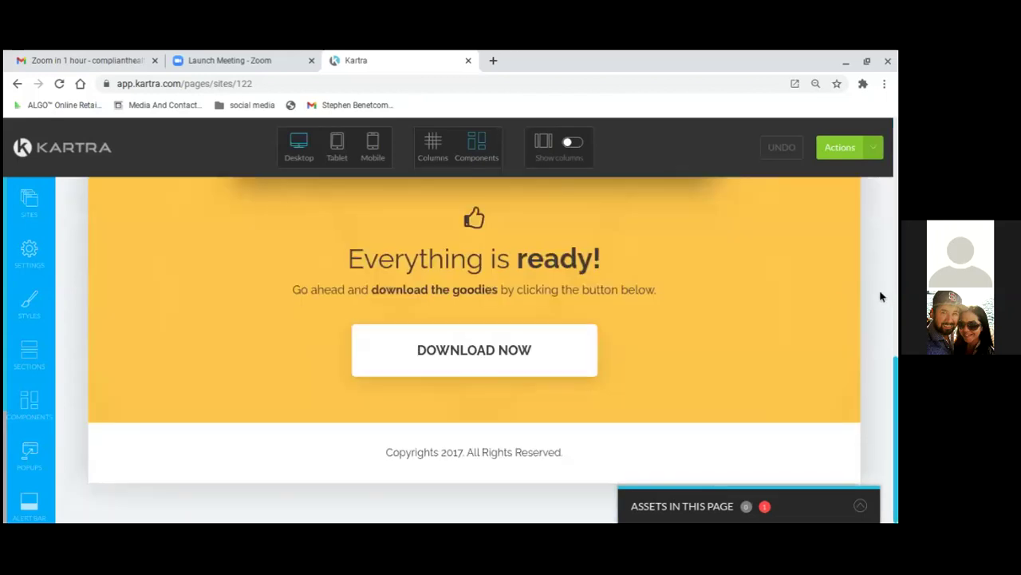
scroll(785, 330, "up", 3)
scroll(792, 334, "up", 1)
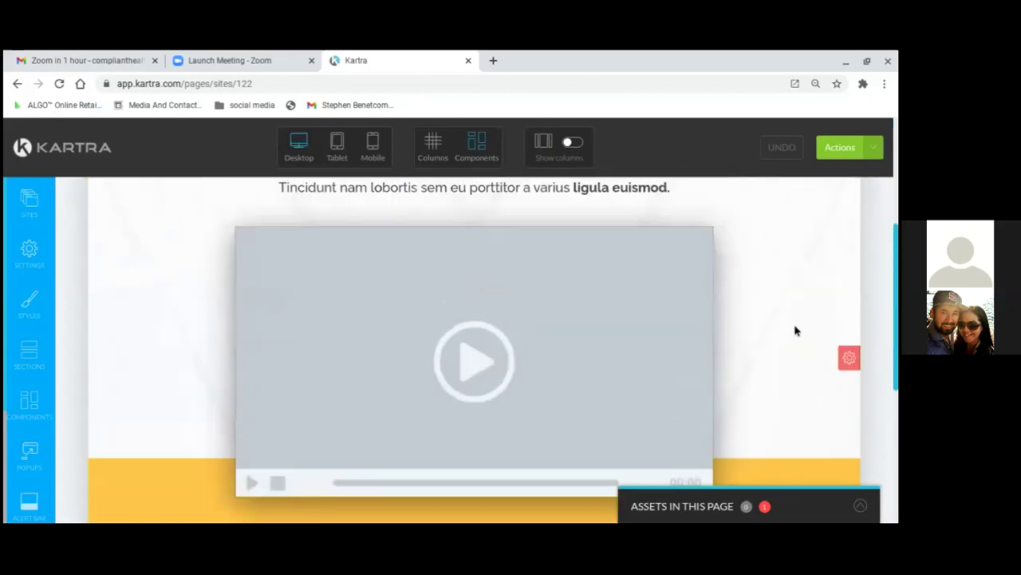
scroll(795, 330, "down", 3)
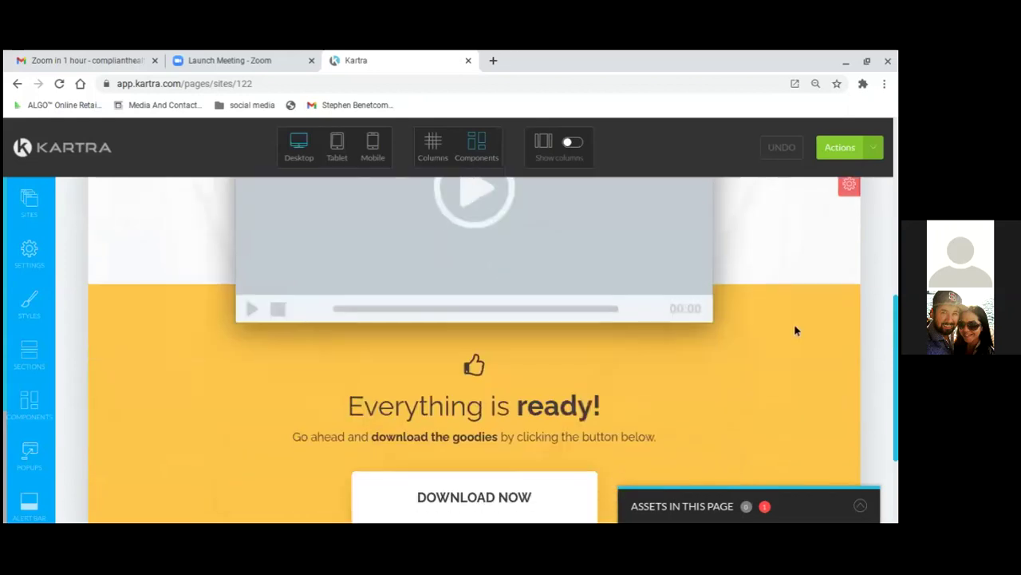
Examine the "Everything is ready!" band with its download button and the video placeholder above it.
scroll(795, 330, "up", 1)
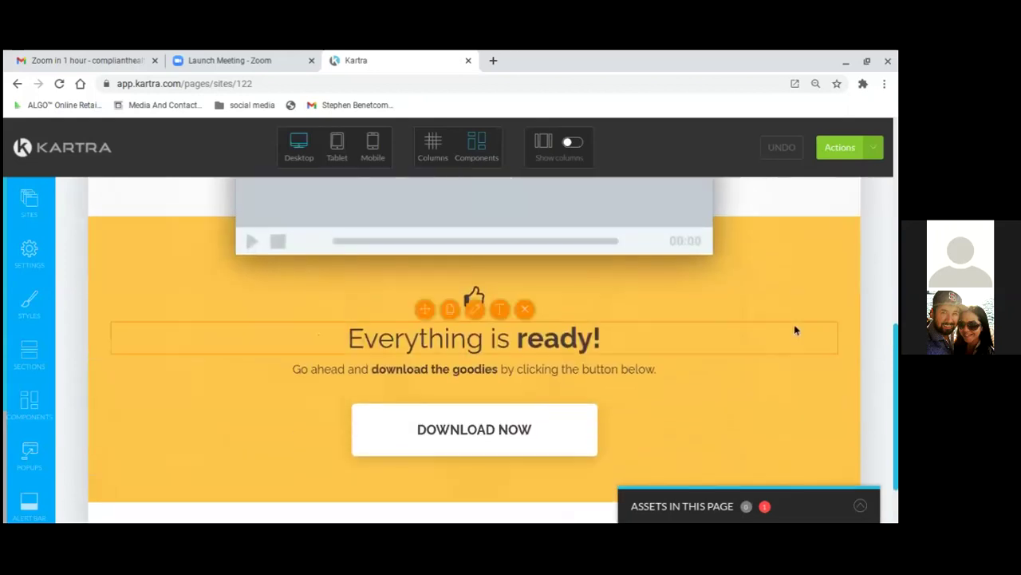
scroll(792, 322, "up", 1)
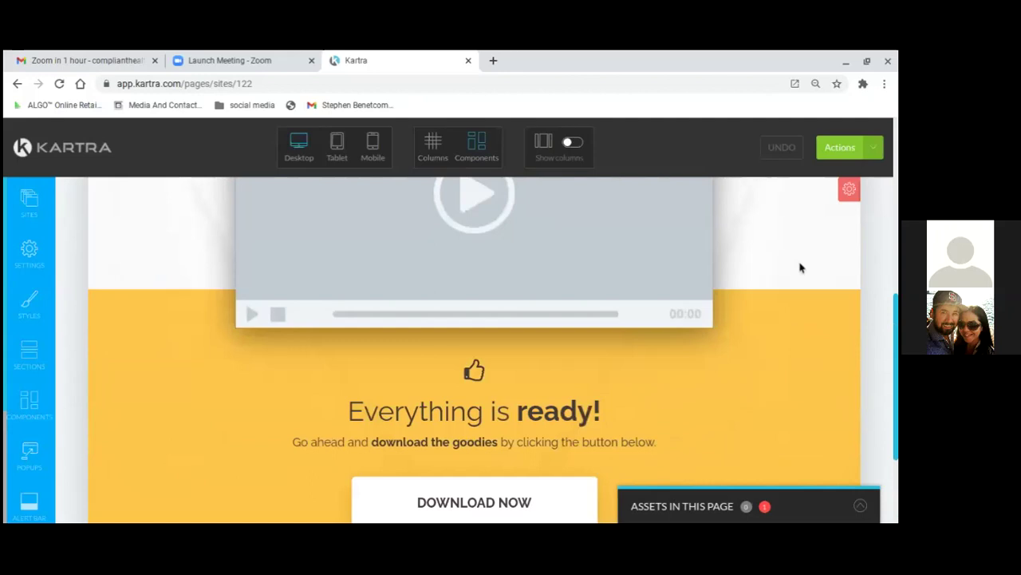
scroll(756, 325, "down", 1)
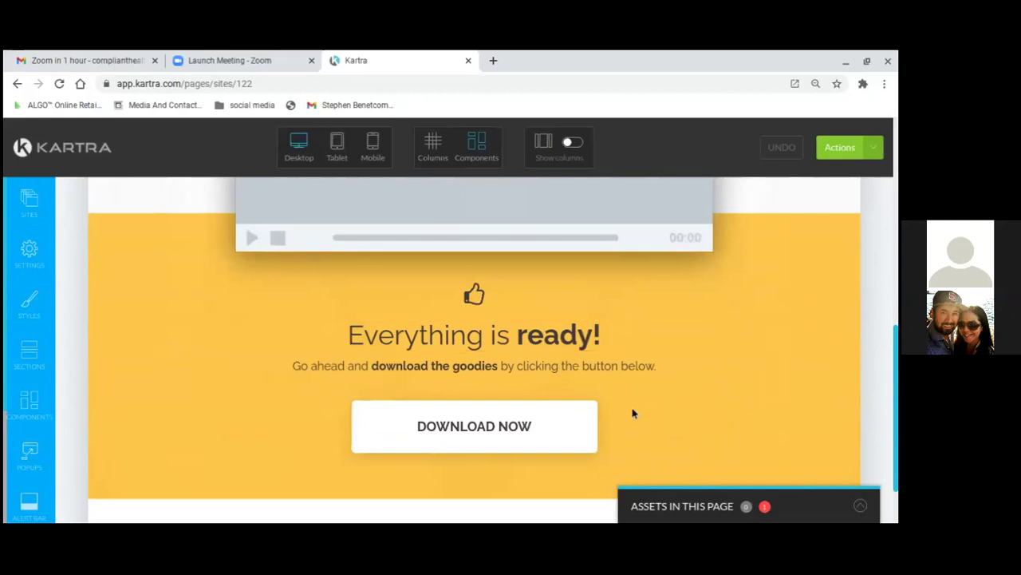
mouse_move(533, 428)
mouse_move(694, 379)
scroll(474, 335, "up", 3)
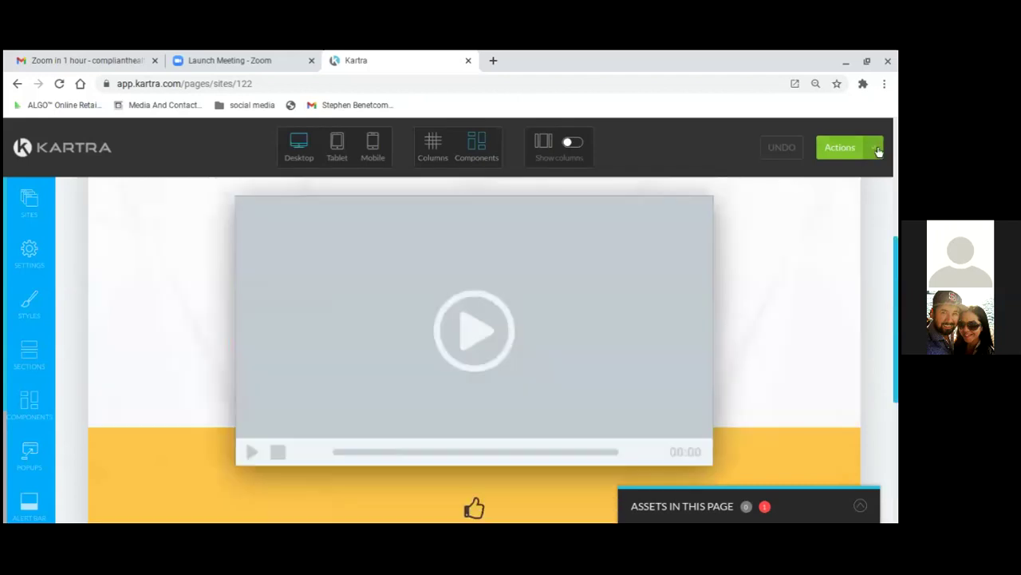
Check the options for publishing the thank-you page live, and close them without choosing one.
left_click(876, 146)
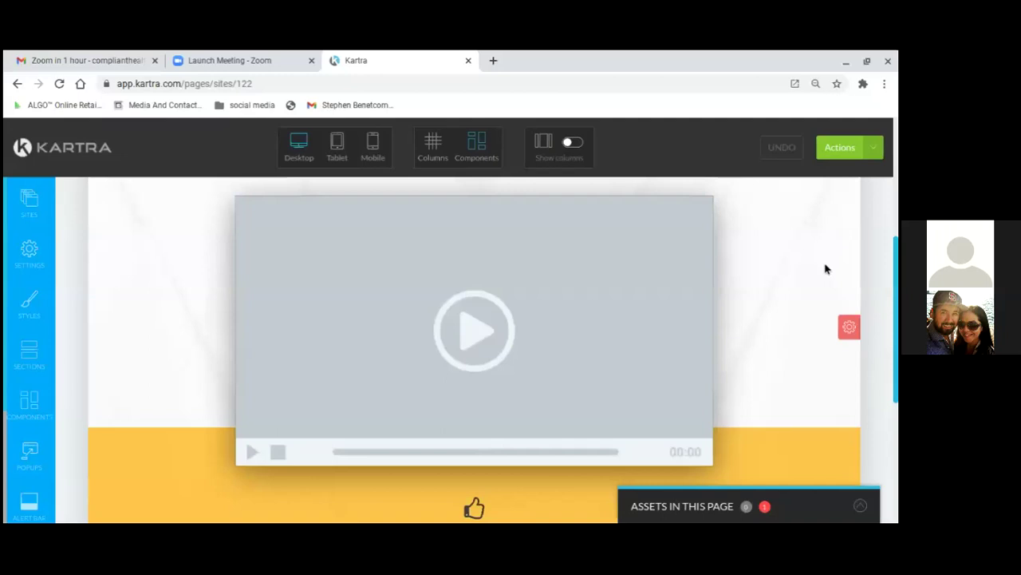
left_click(873, 148)
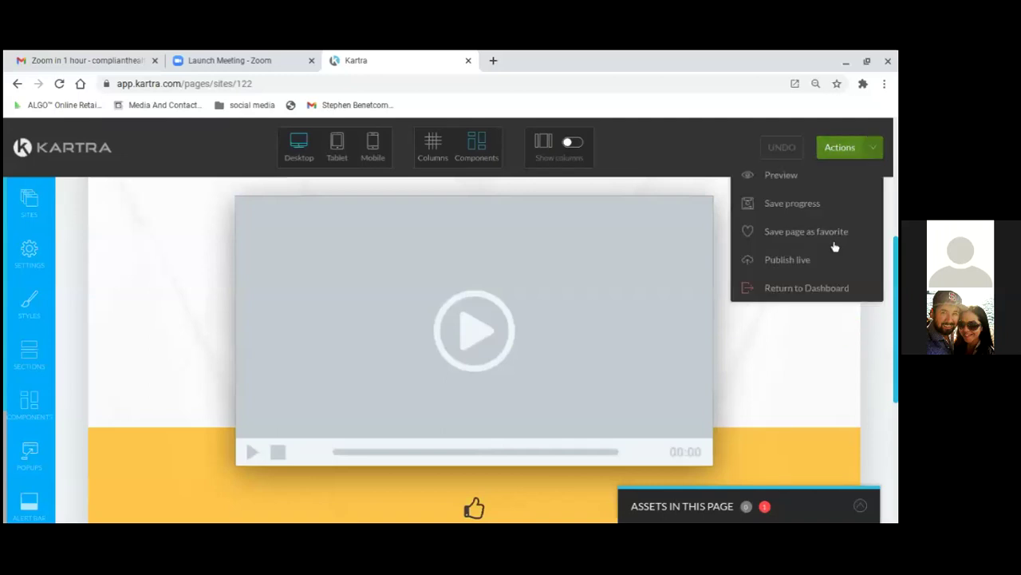
left_click(801, 266)
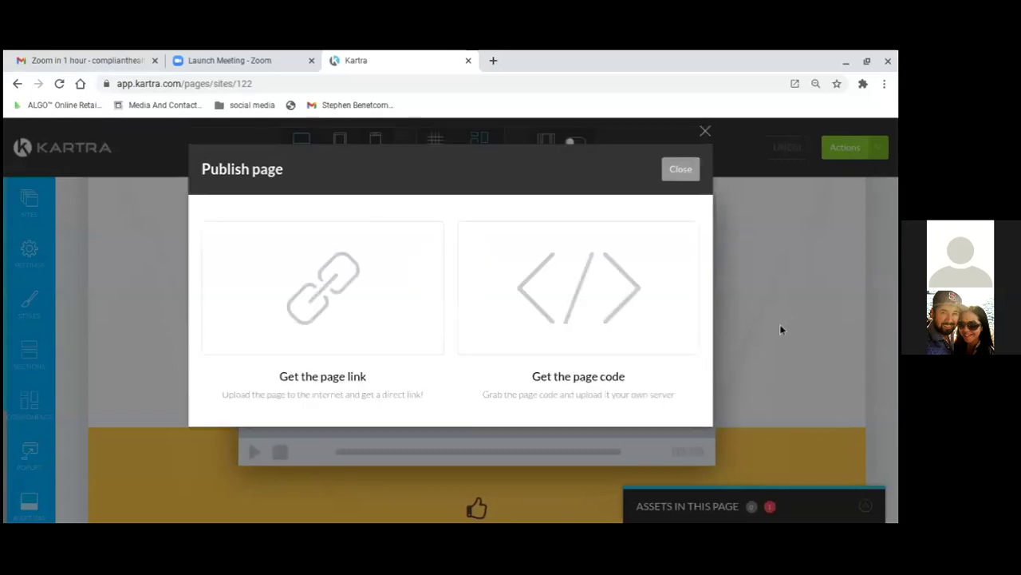
left_click(680, 172)
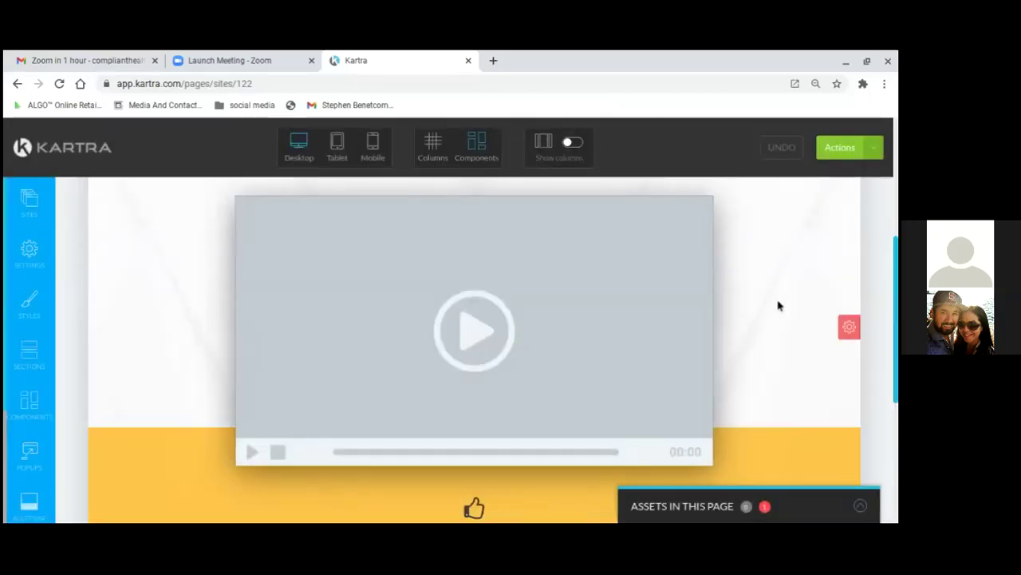
Exit the thank-you page's builder and return to the dashboard.
scroll(764, 312, "down", 3)
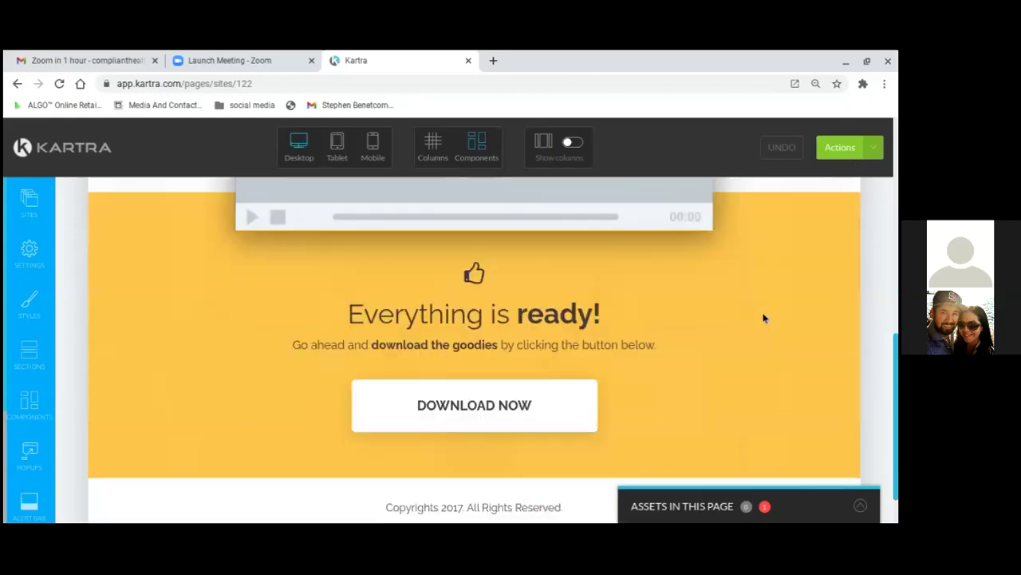
scroll(764, 317, "up", 6)
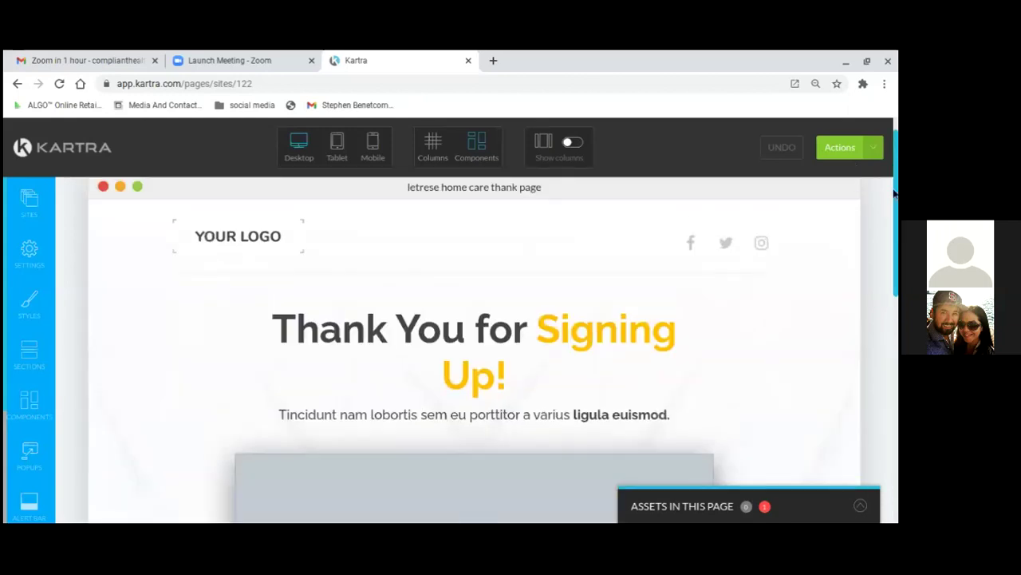
left_click(847, 148)
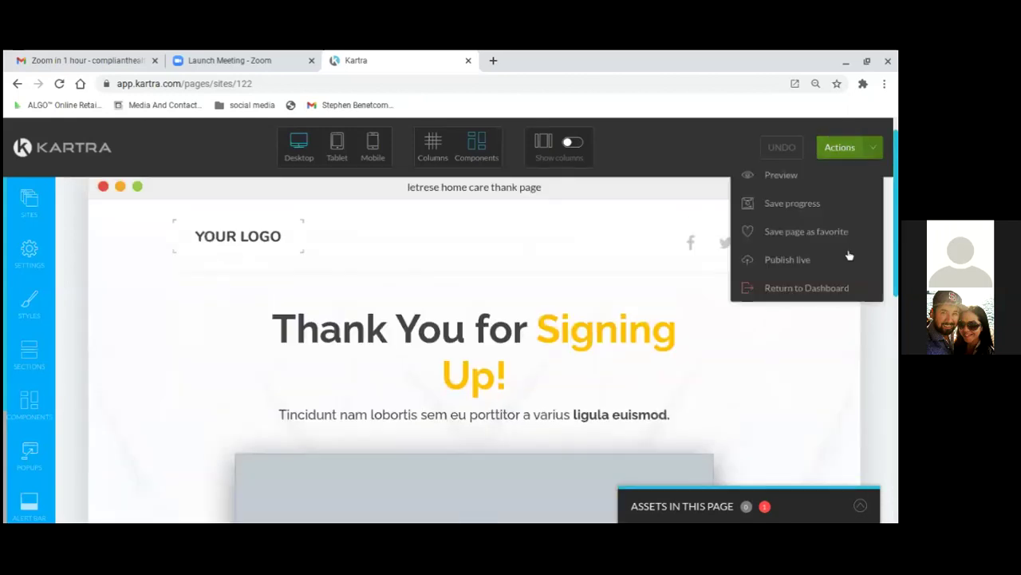
left_click(827, 290)
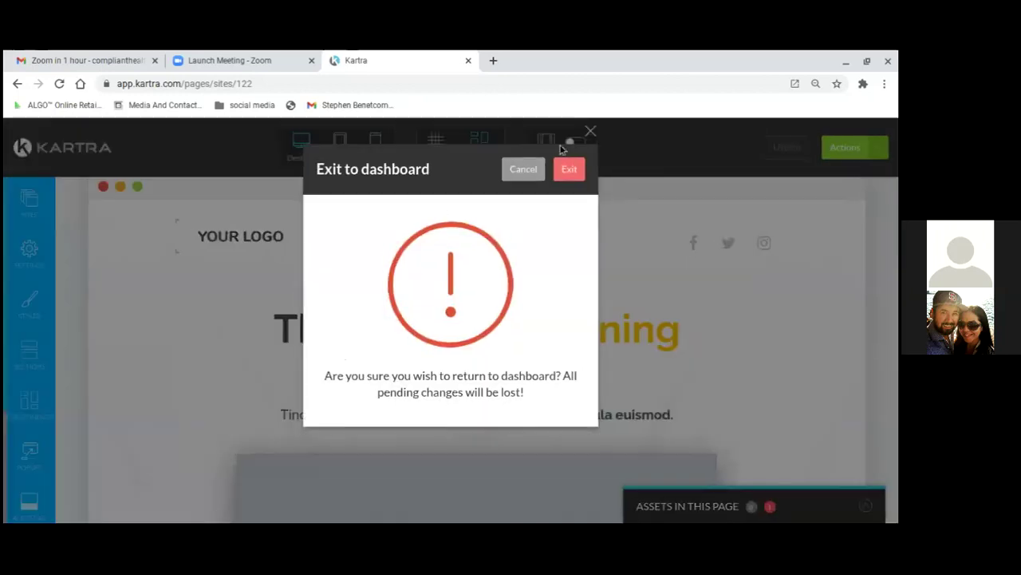
left_click(578, 175)
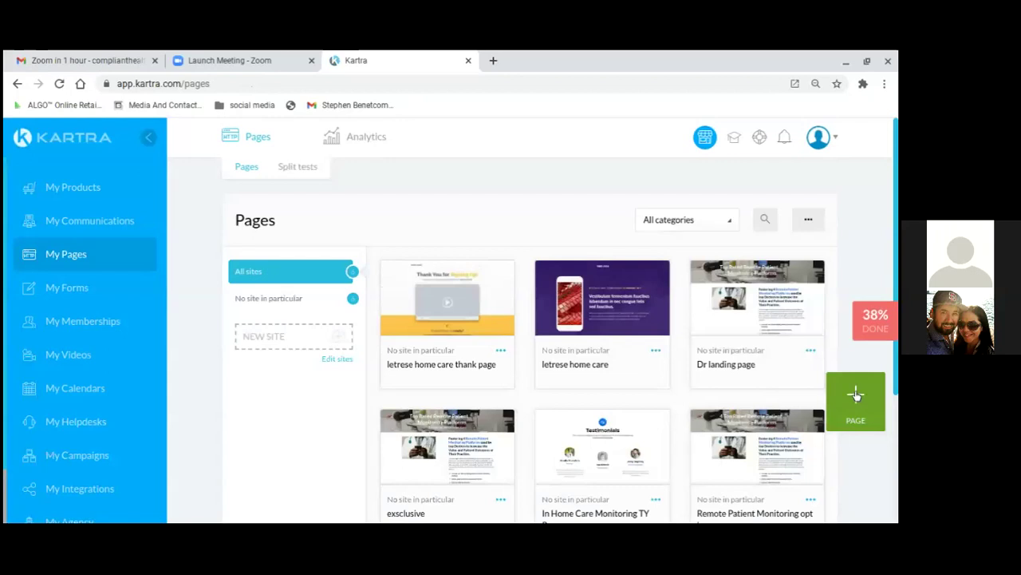
Examine the template categories offered for a new page, from Blank canvas through Personal Branding.
left_click(856, 394)
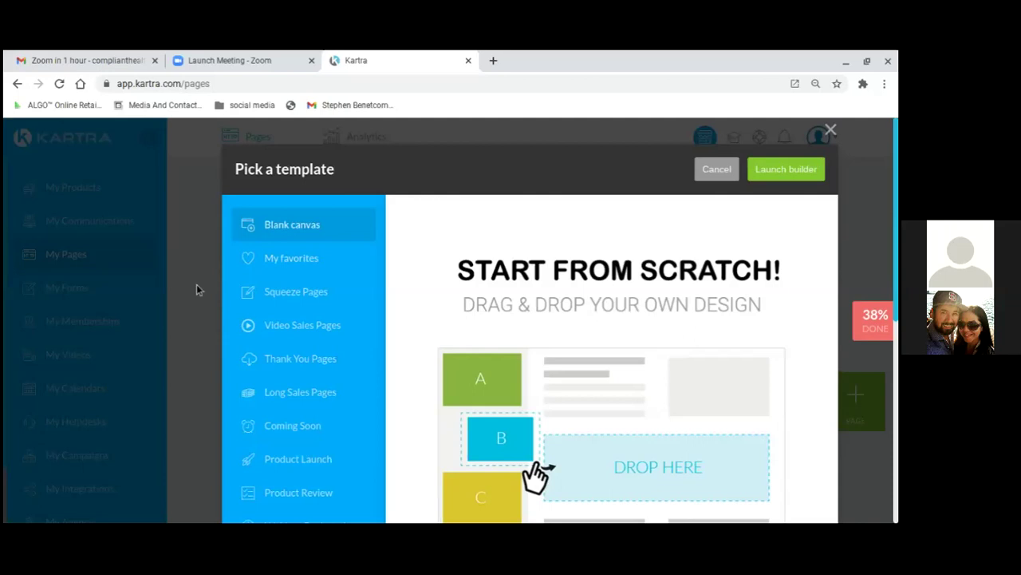
scroll(315, 303, "down", 1)
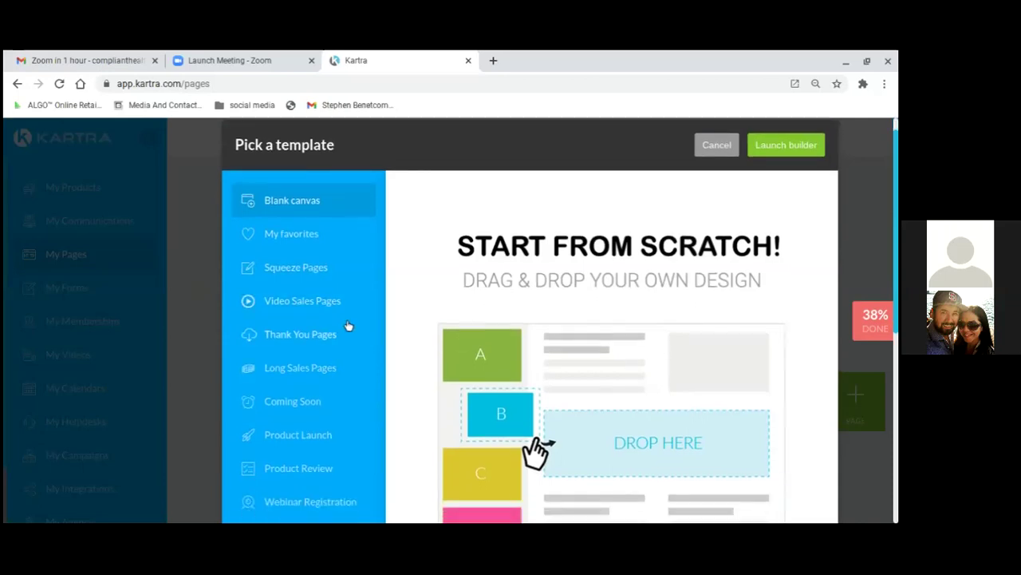
scroll(348, 326, "down", 1)
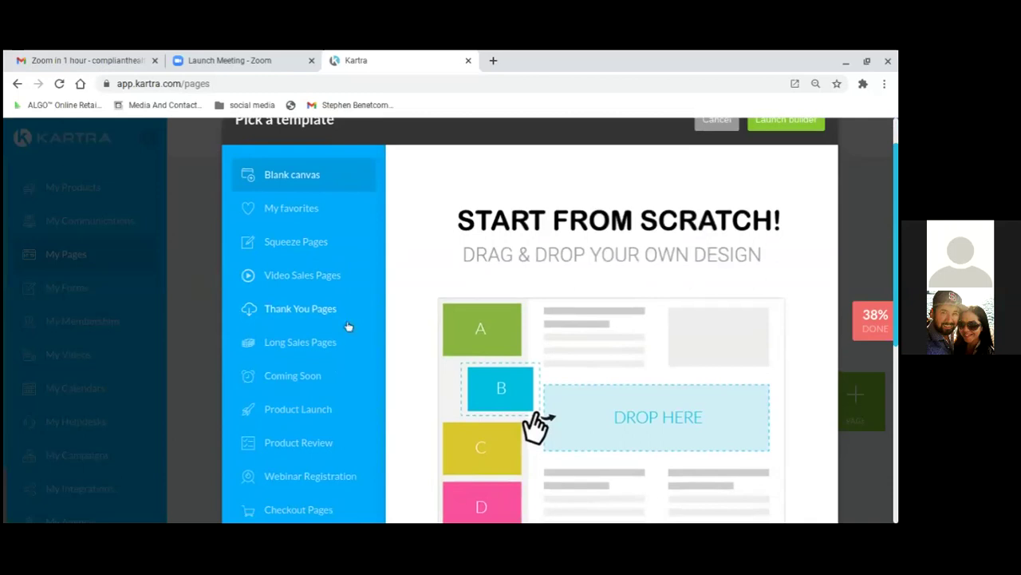
scroll(348, 327, "down", 1)
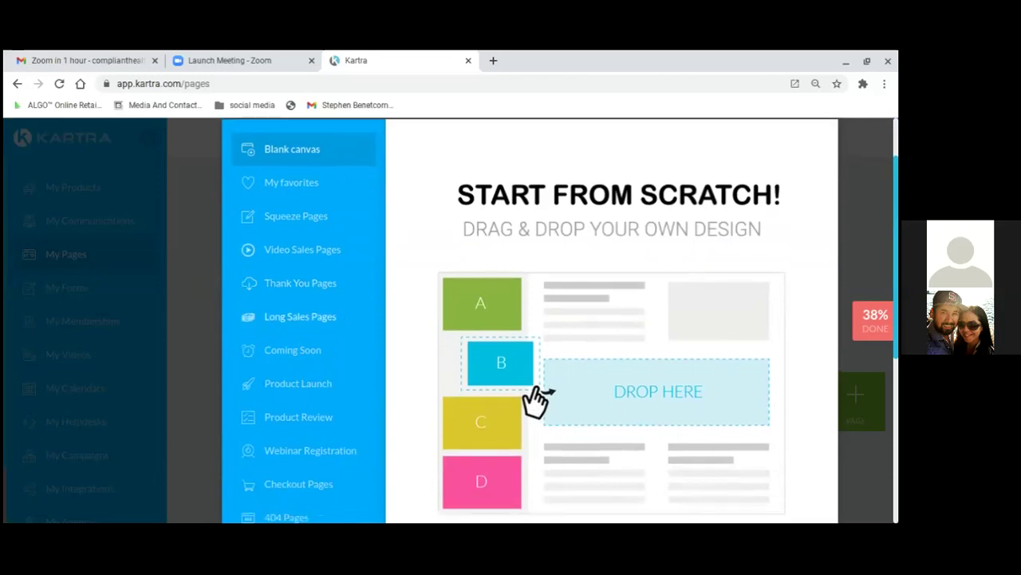
scroll(348, 327, "up", 1)
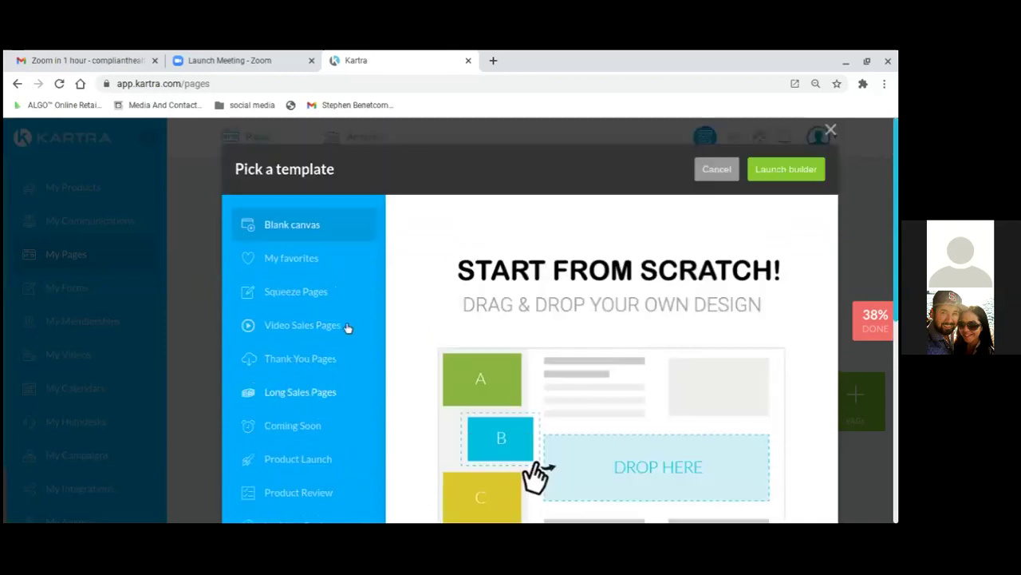
scroll(348, 327, "down", 1)
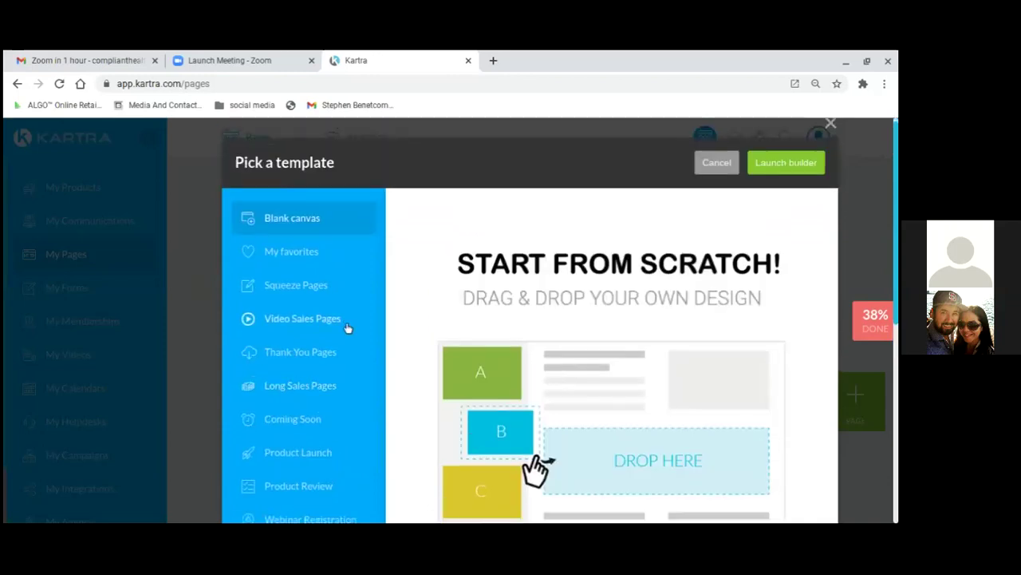
scroll(348, 329, "down", 1)
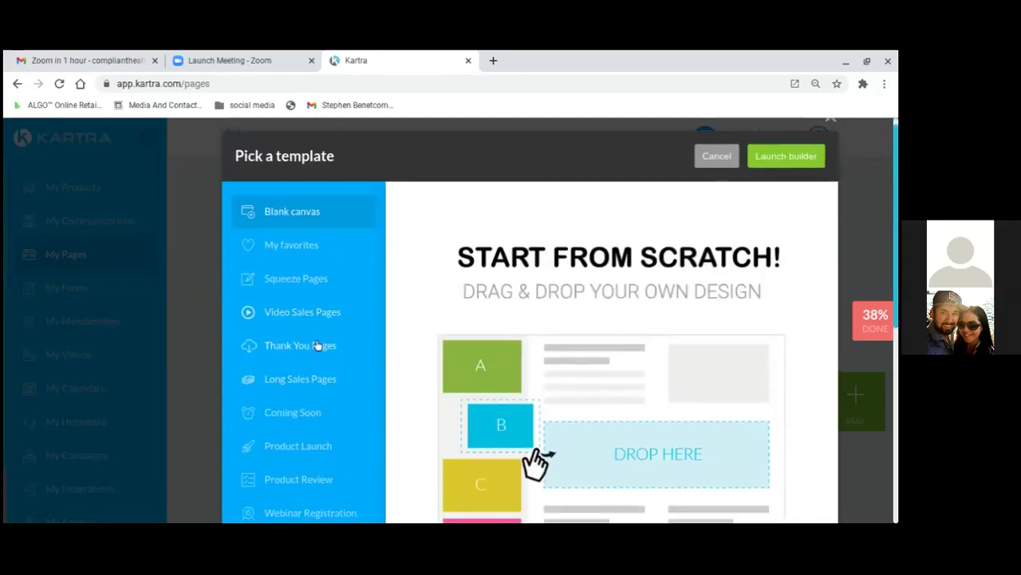
scroll(360, 354, "down", 3)
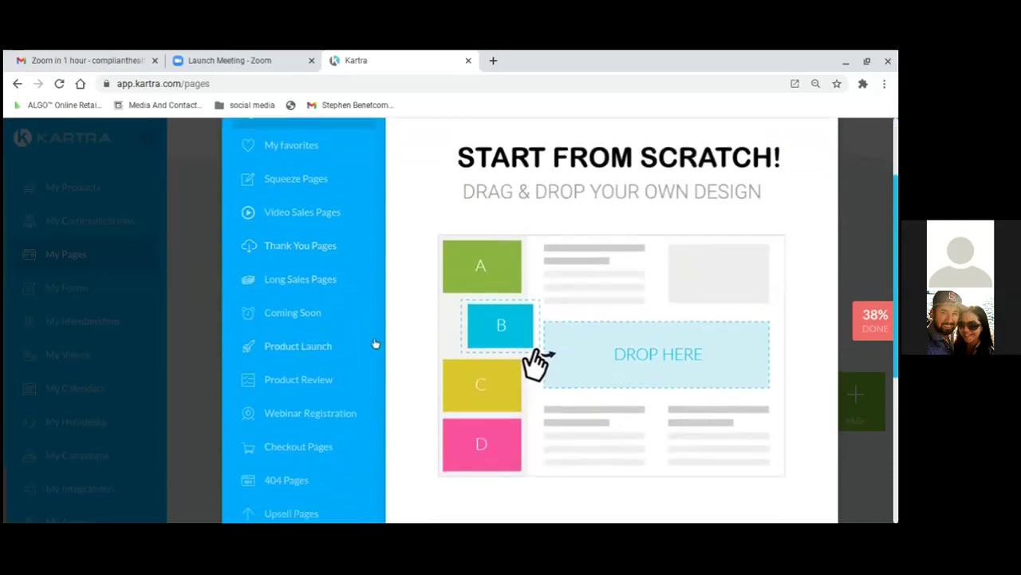
scroll(370, 348, "down", 1)
scroll(368, 349, "down", 1)
scroll(363, 351, "down", 2)
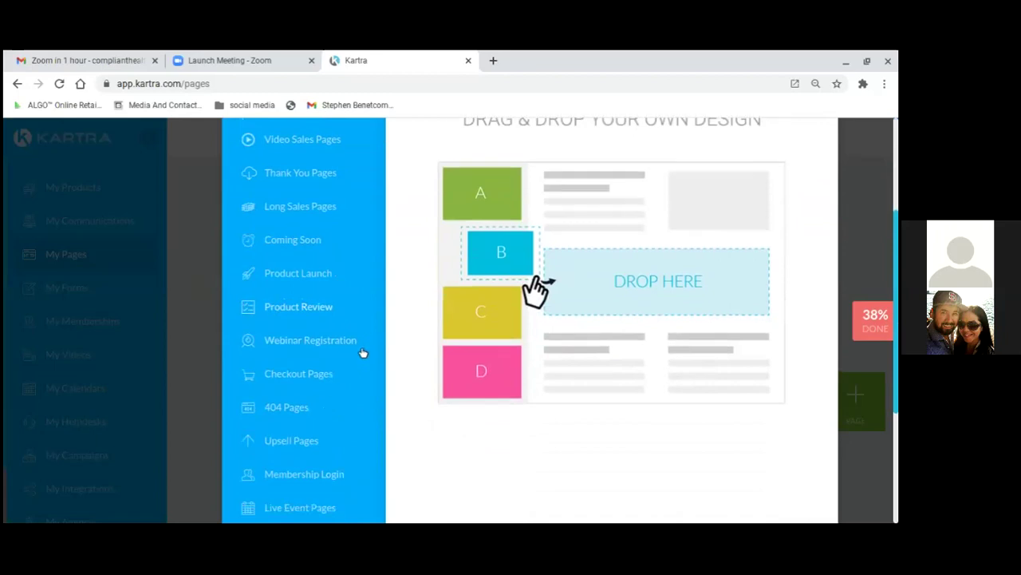
scroll(360, 352, "down", 1)
scroll(359, 351, "down", 4)
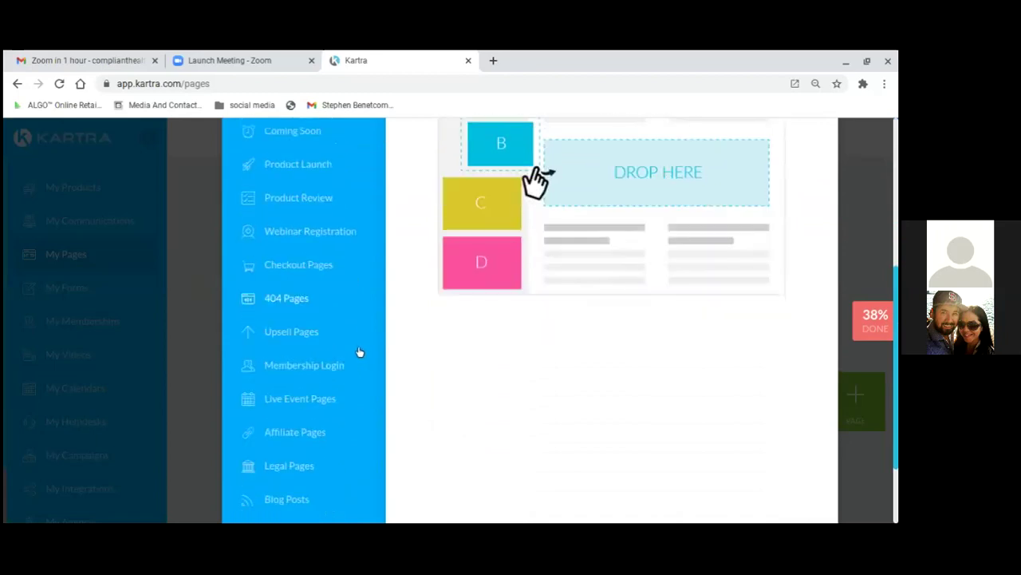
scroll(359, 351, "down", 1)
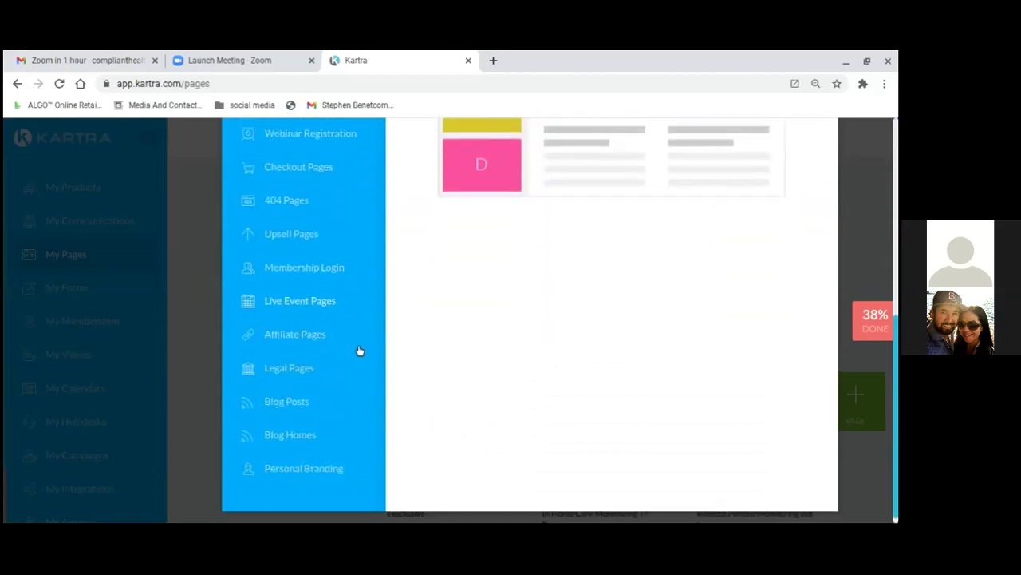
scroll(359, 351, "up", 3)
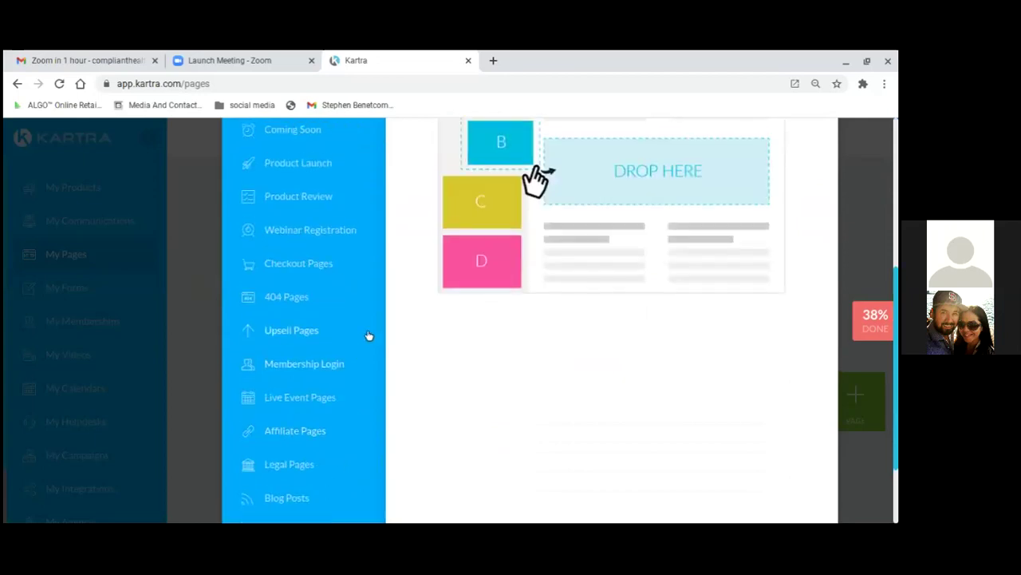
scroll(369, 325, "up", 3)
scroll(368, 324, "up", 3)
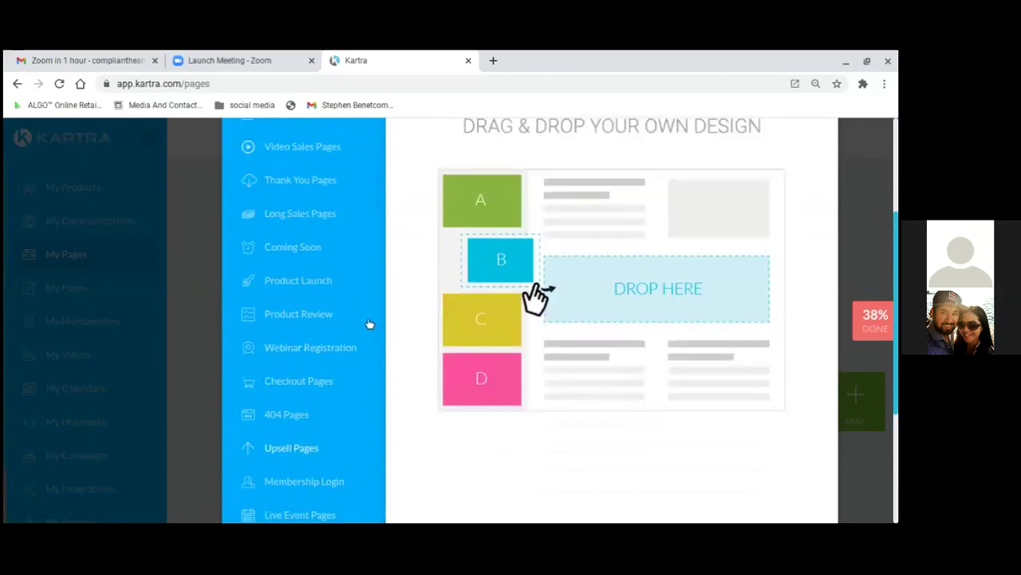
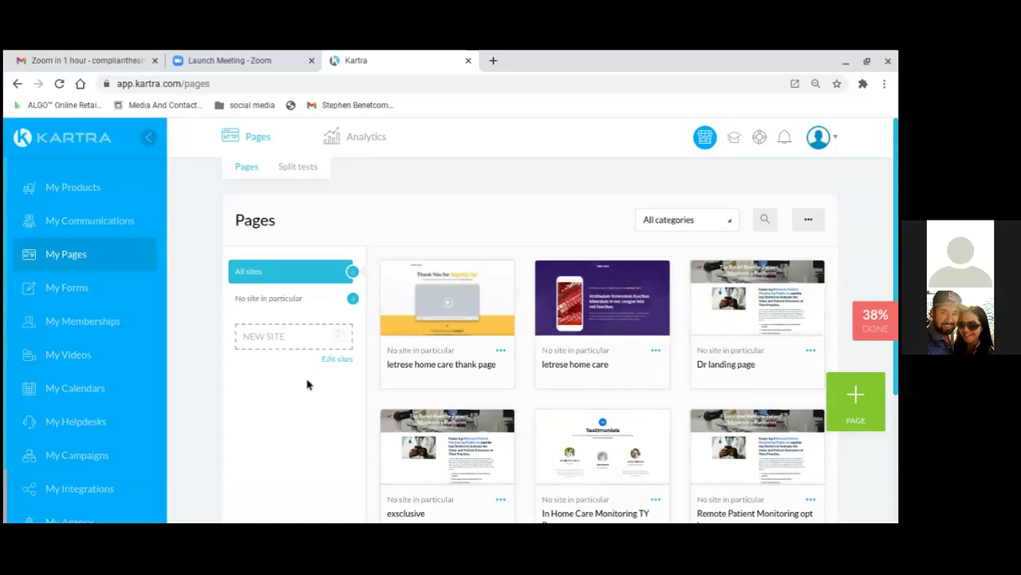
Open the "letrese home care" page for editing, keeping its name, category and site.
scroll(336, 375, "down", 1)
left_click(656, 345)
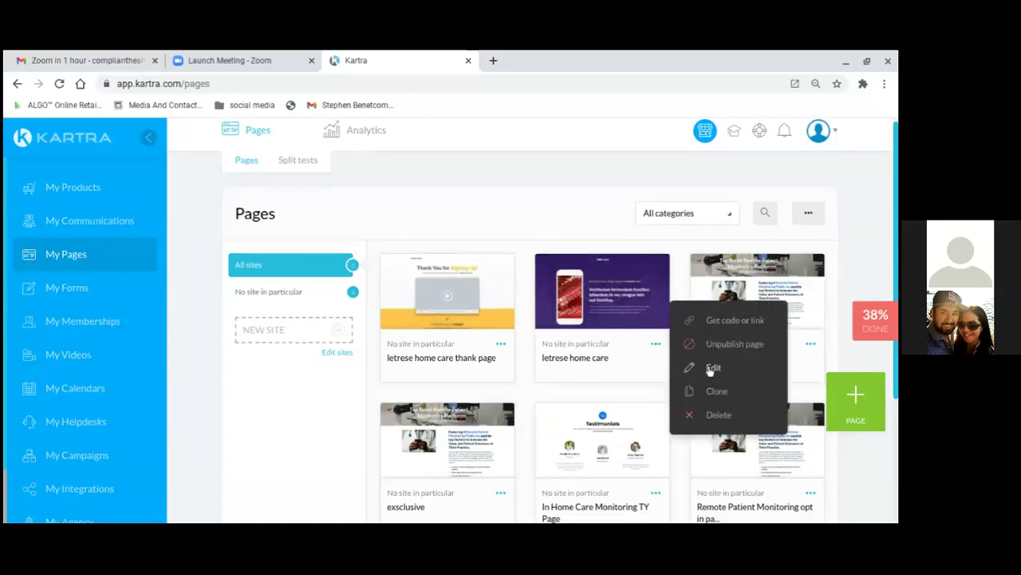
left_click(712, 368)
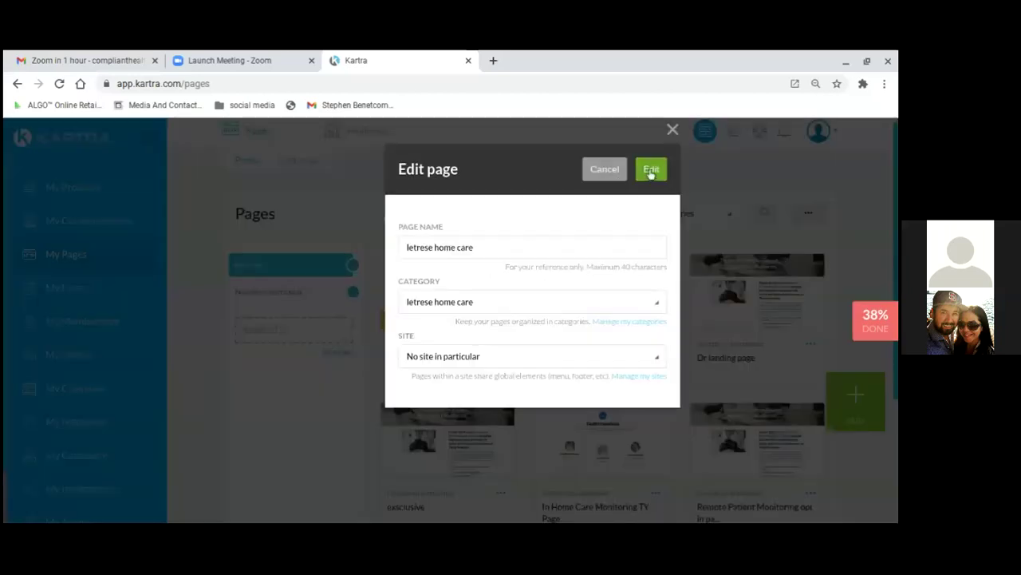
left_click(651, 170)
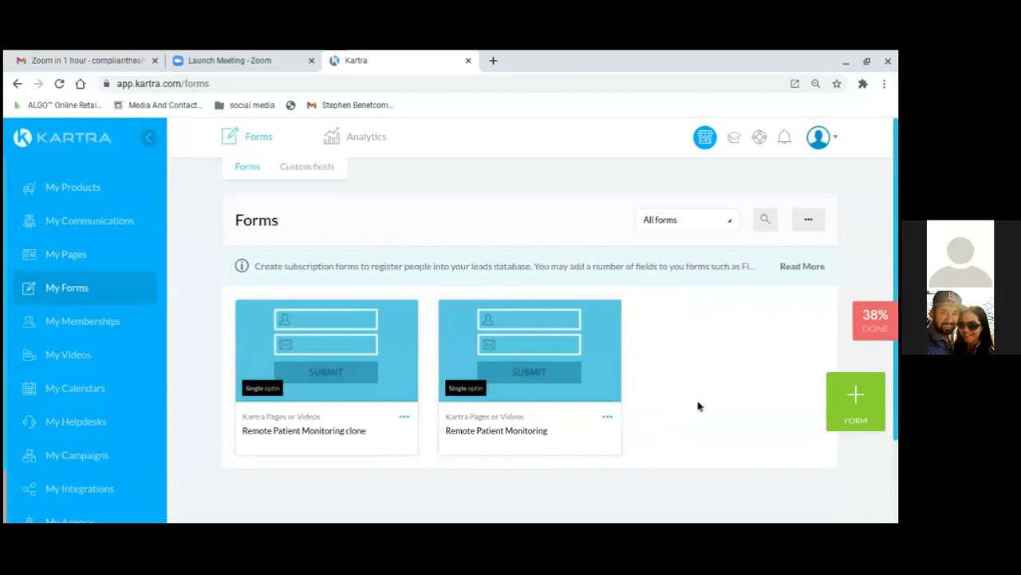
Create a new opt-in form named "letrise home care form".
scroll(727, 441, "down", 1)
scroll(726, 442, "down", 1)
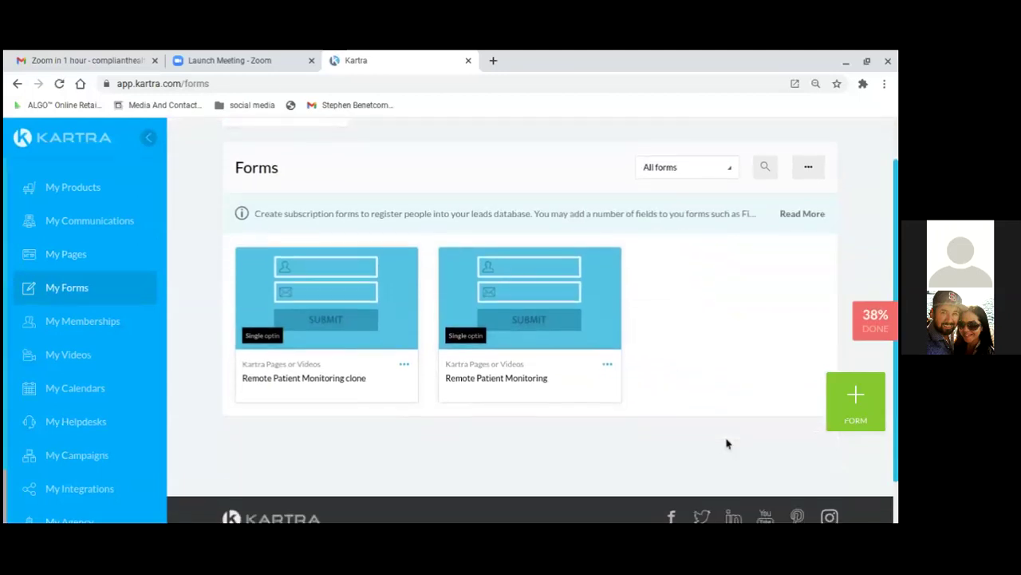
scroll(727, 439, "up", 1)
left_click(856, 398)
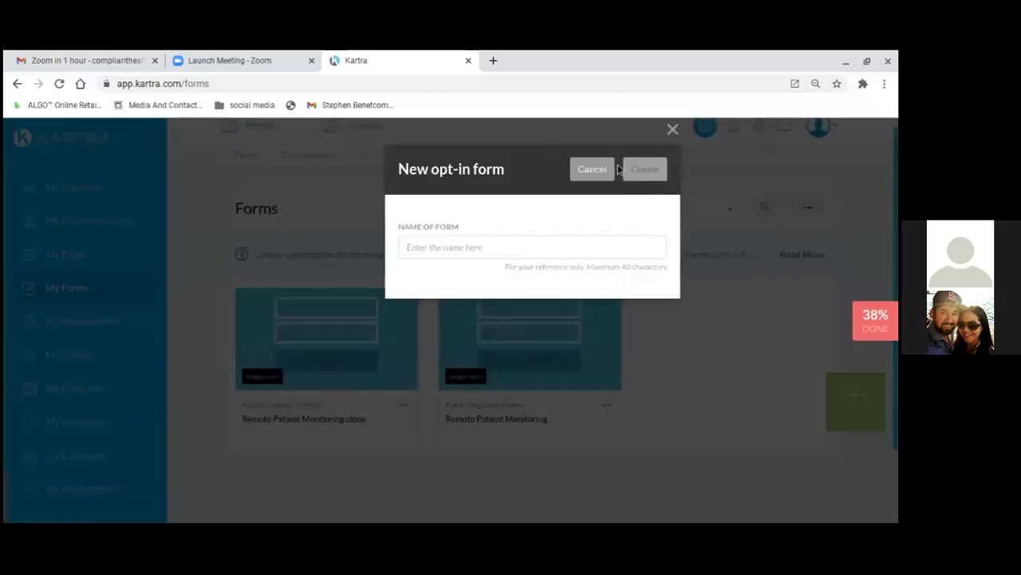
left_click(489, 252)
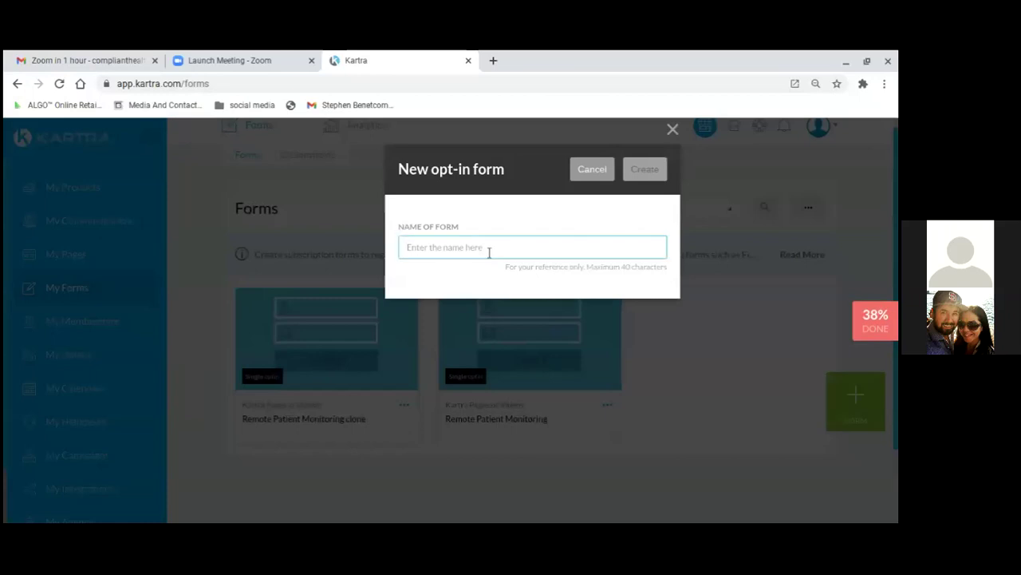
type("tic")
key("BackSpace")
key("BackSpace")
key("BackSpace")
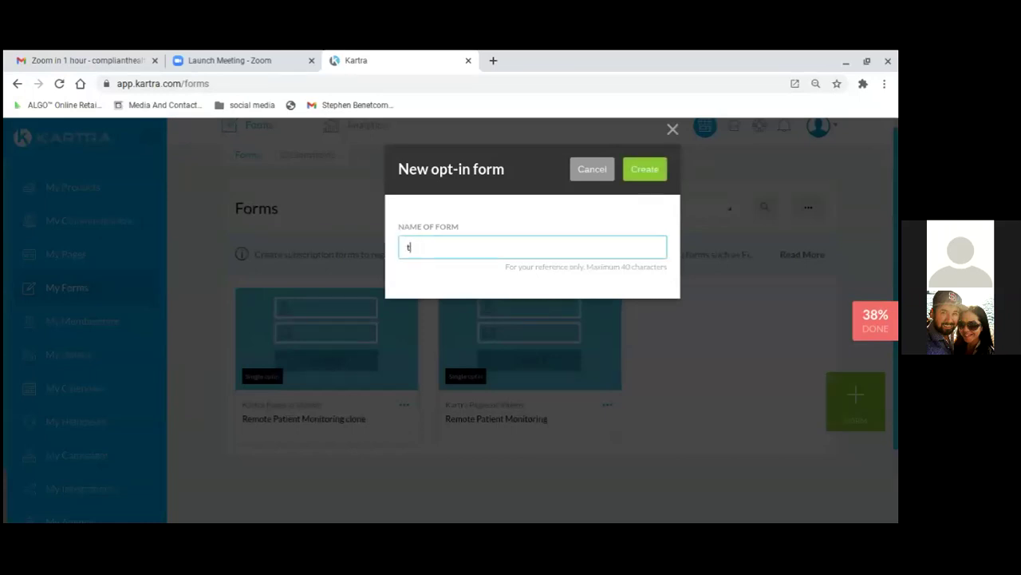
type("letise")
key("BackSpace")
key("BackSpace")
key("BackSpace")
type("rise home care form")
left_click(643, 170)
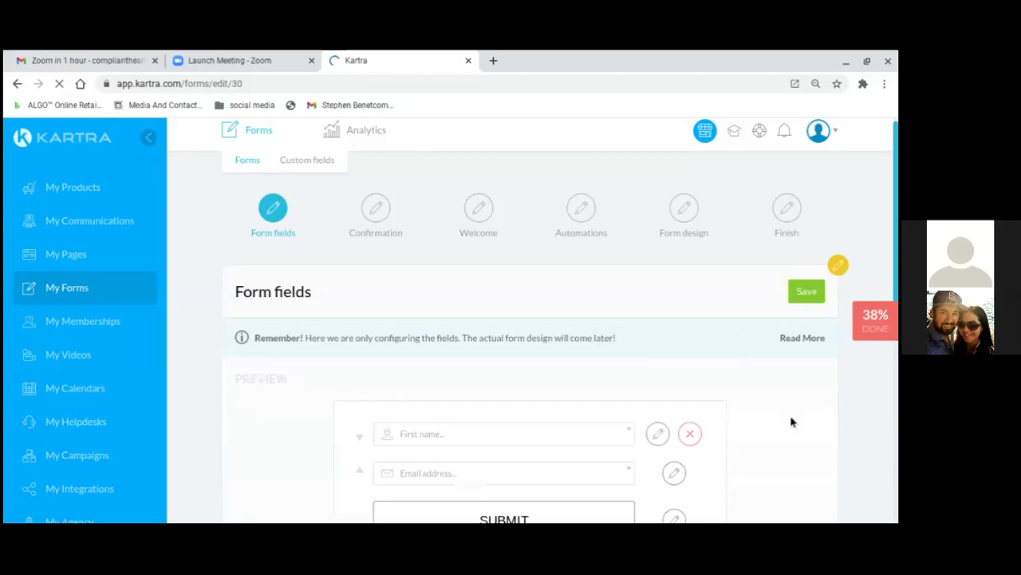
Save the form with its First name and Email address fields, and confirm single opt-in for the leads.
scroll(754, 415, "down", 2)
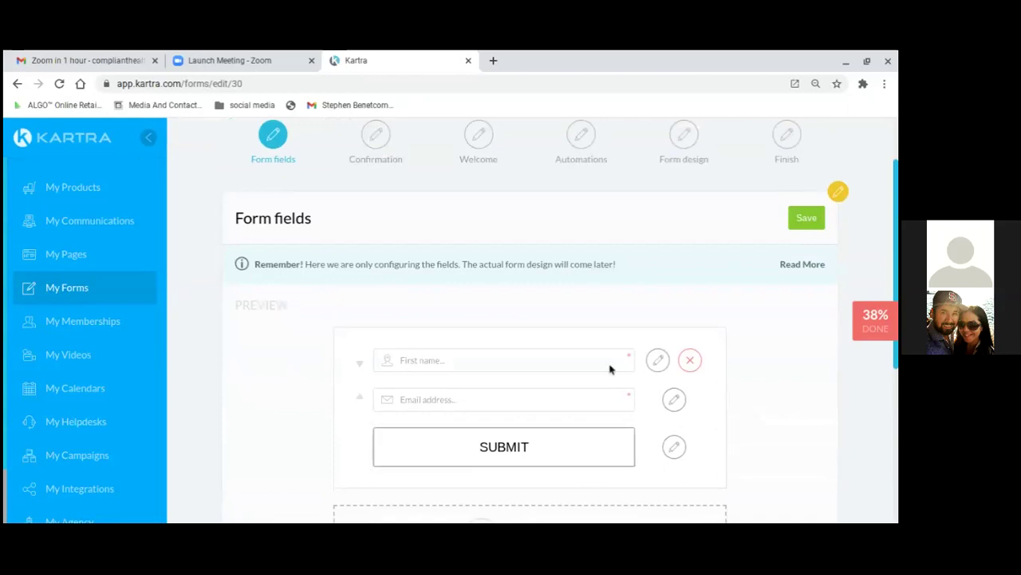
scroll(746, 401, "down", 2)
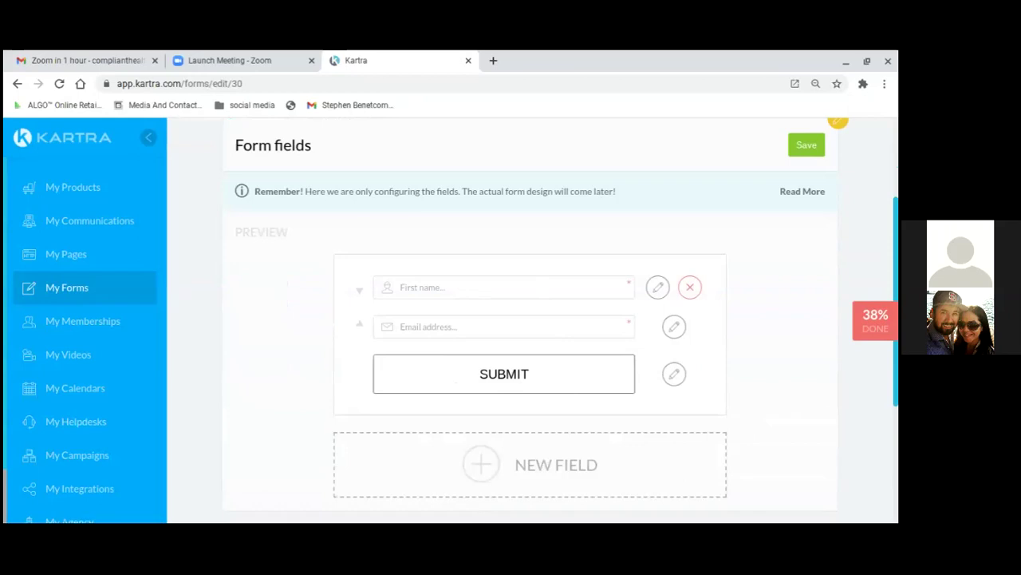
scroll(513, 383, "up", 2)
scroll(513, 381, "down", 1)
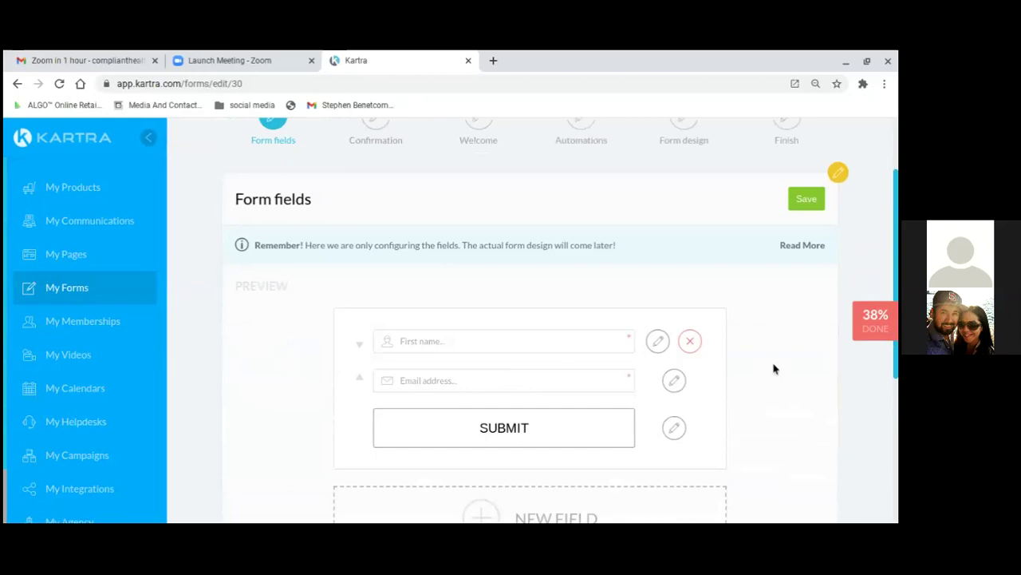
scroll(774, 369, "down", 1)
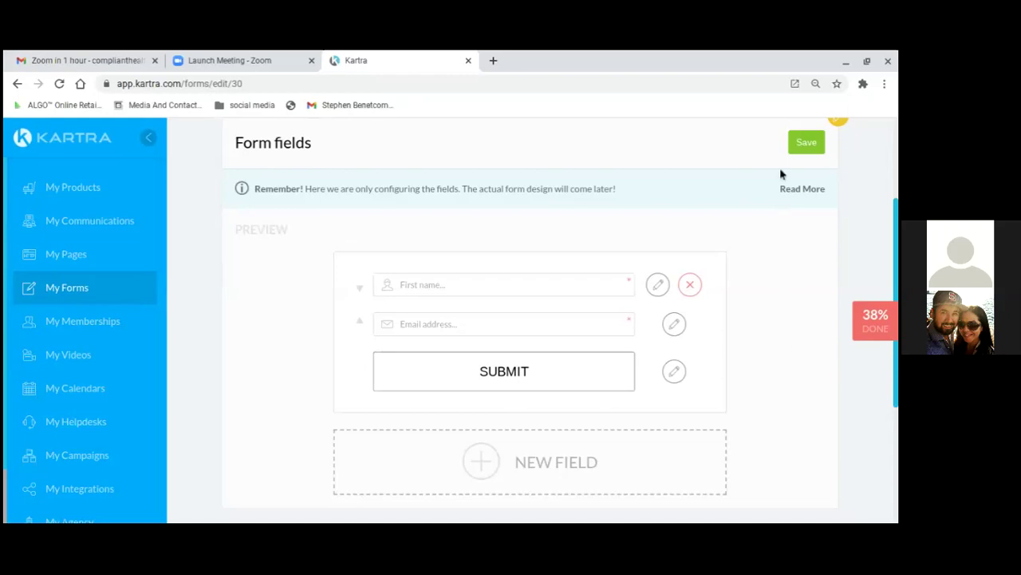
left_click(806, 145)
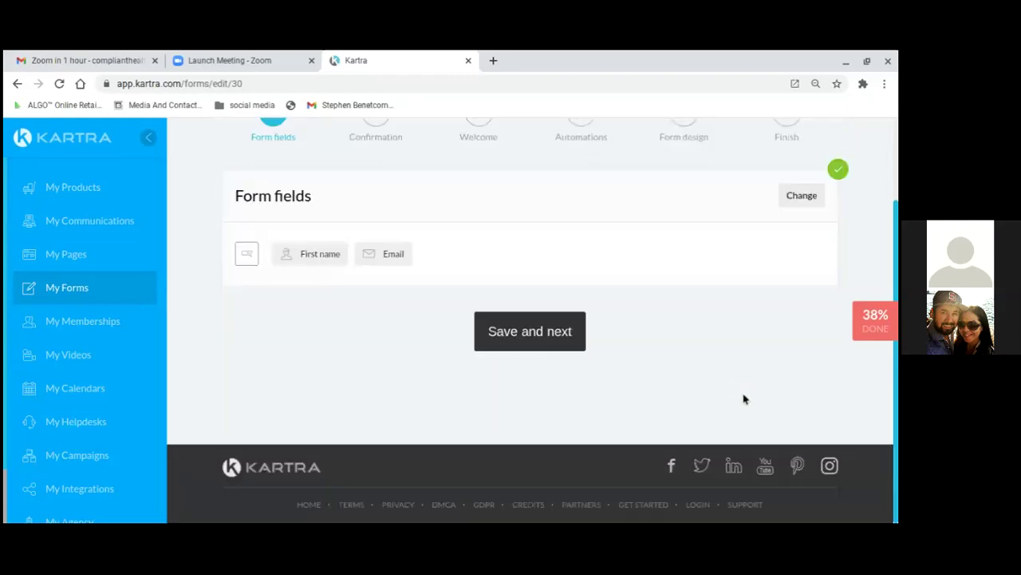
left_click(544, 337)
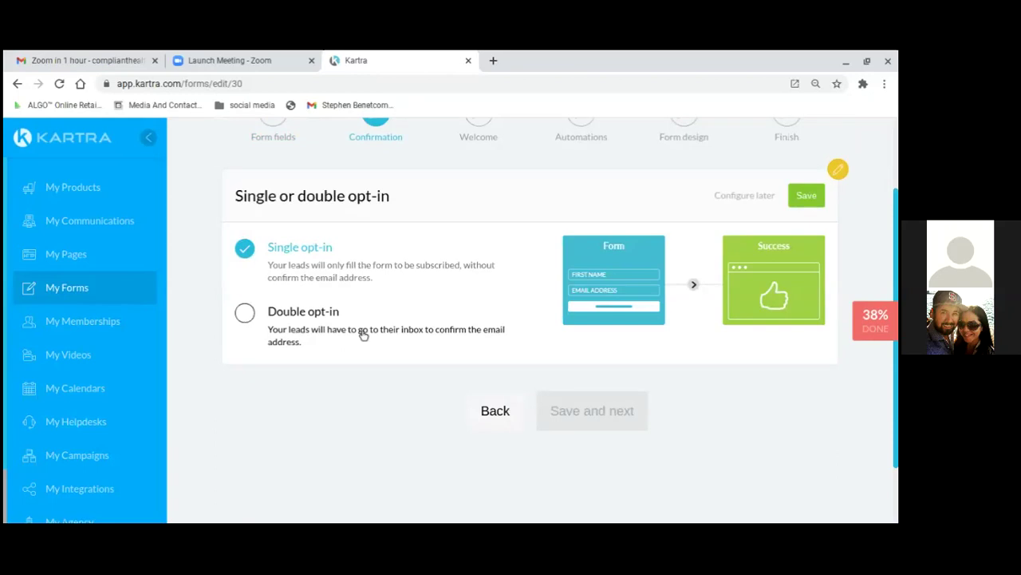
left_click(805, 195)
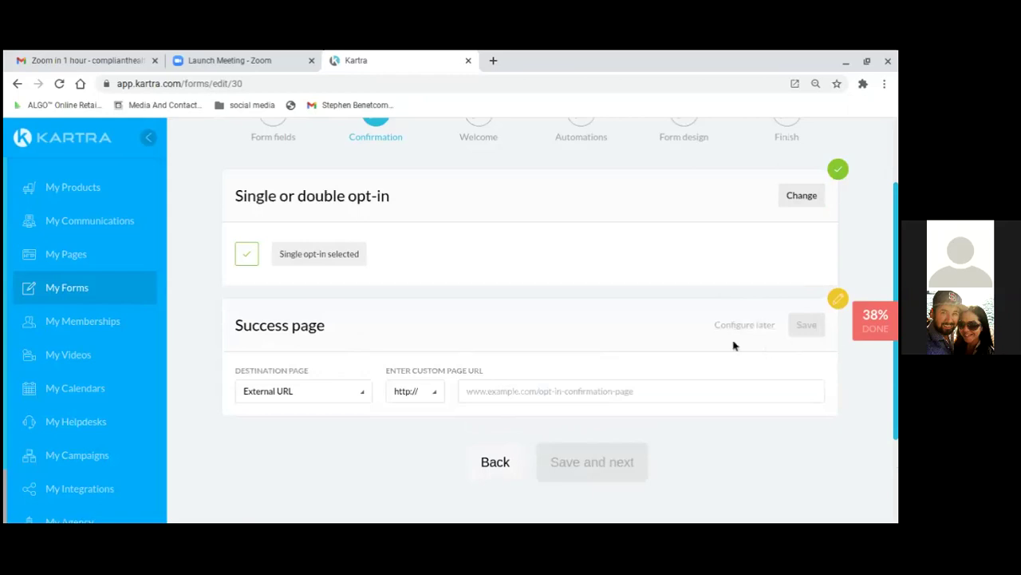
Set the form's success page to the Kartra page "letrese home care thank page" with no site in particular, and save it.
left_click(437, 396)
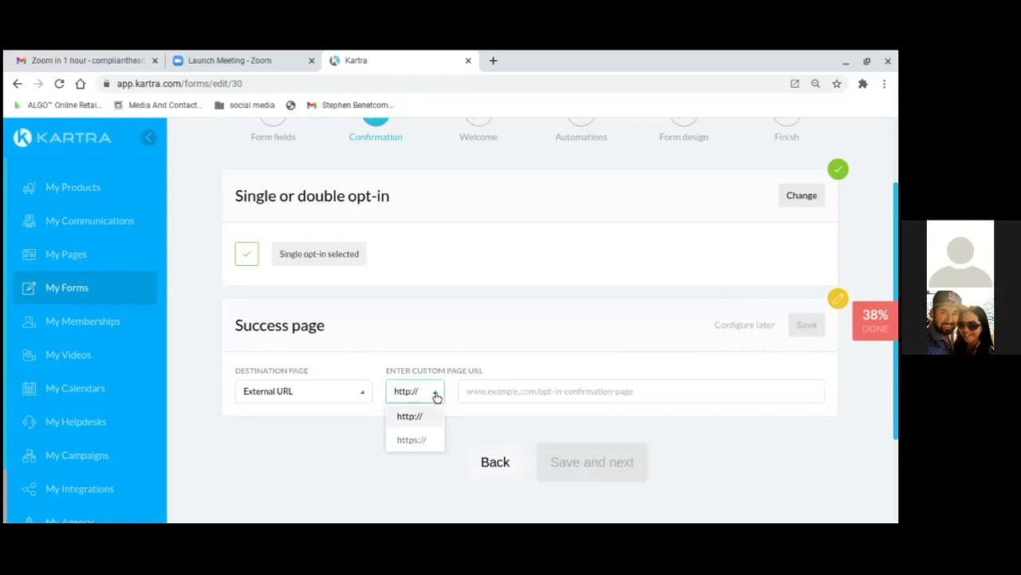
left_click(364, 397)
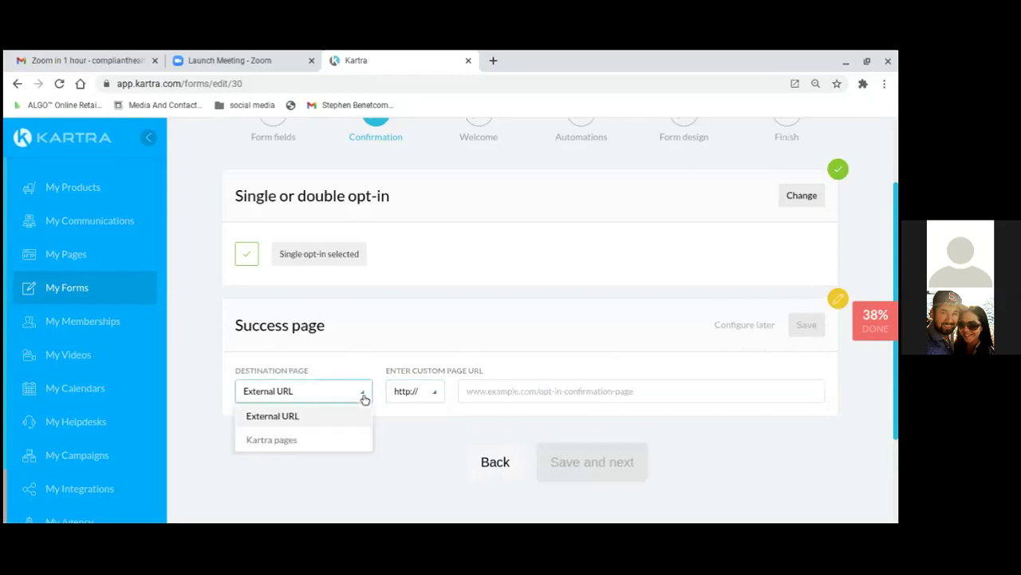
left_click(318, 441)
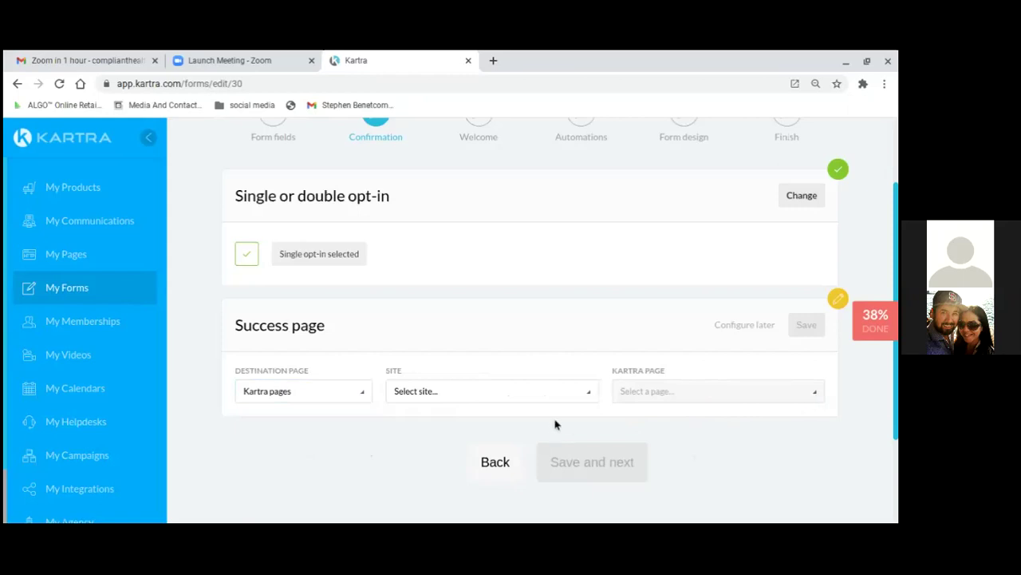
left_click(588, 395)
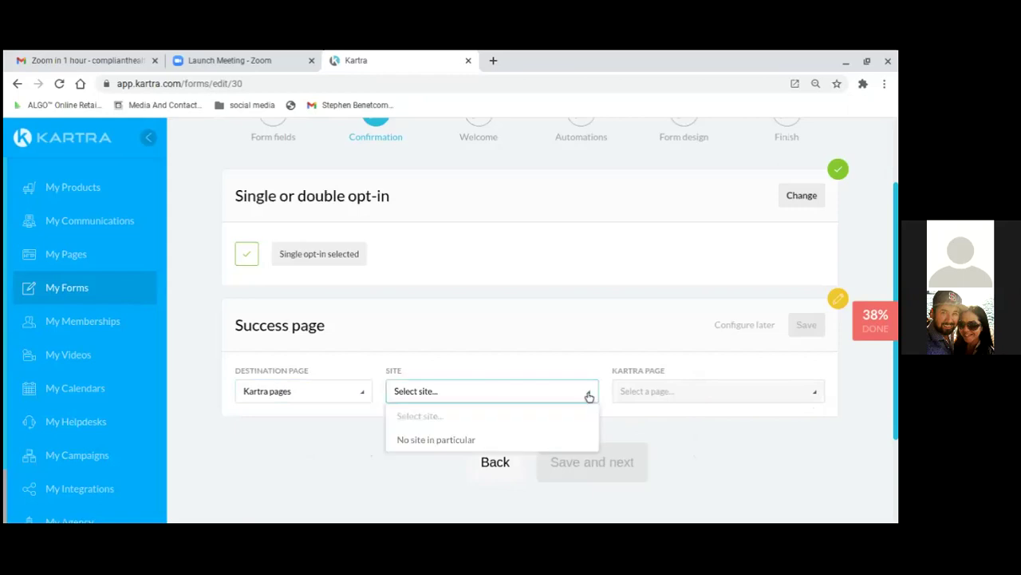
left_click(517, 441)
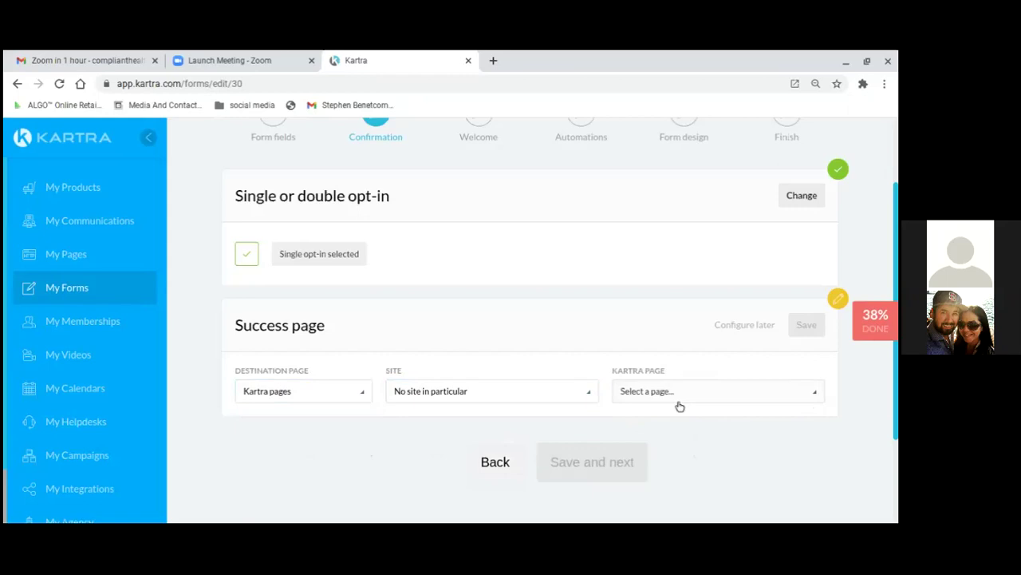
left_click(814, 395)
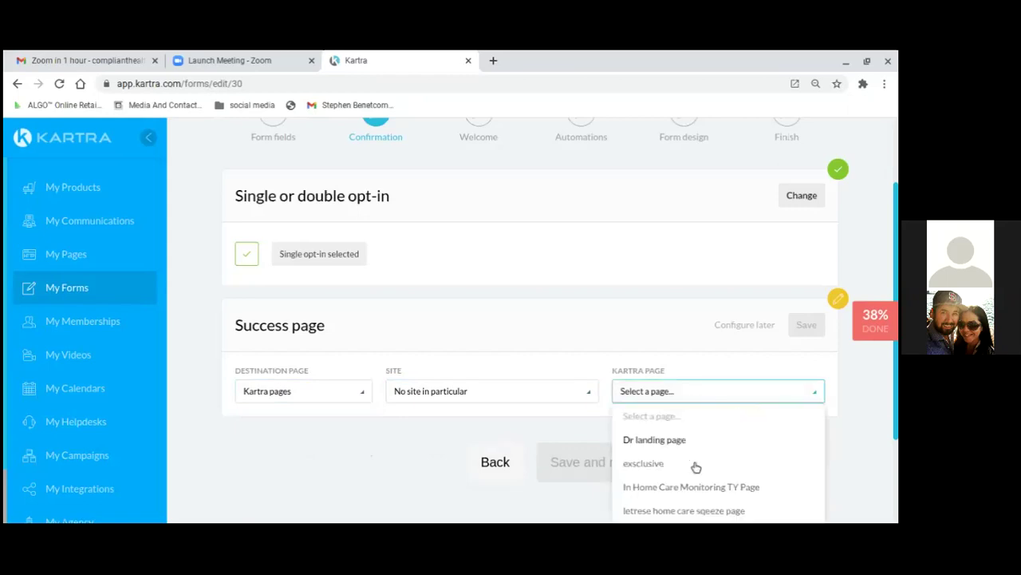
scroll(711, 484, "down", 1)
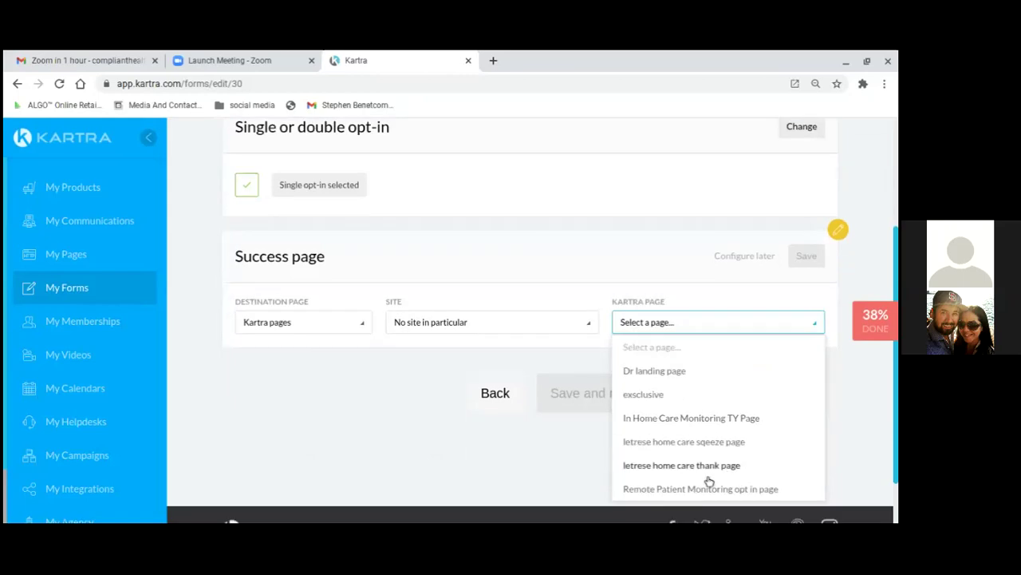
scroll(796, 457, "down", 1)
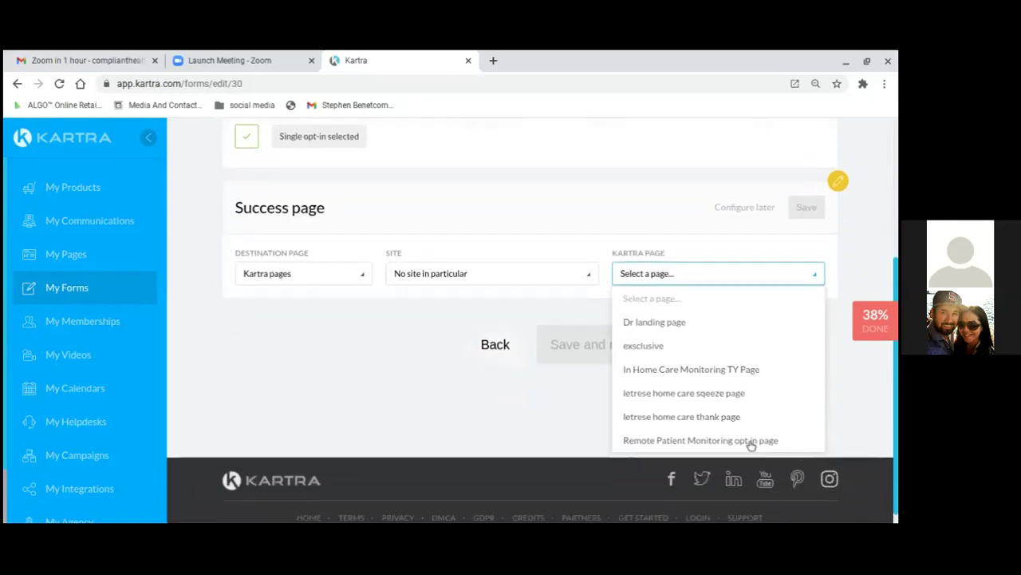
left_click(726, 419)
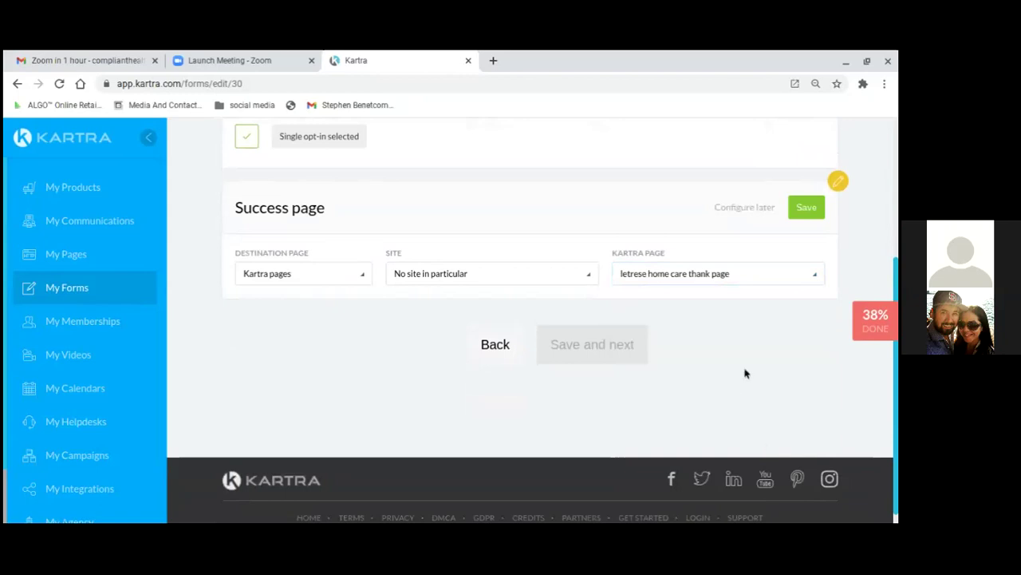
left_click(804, 208)
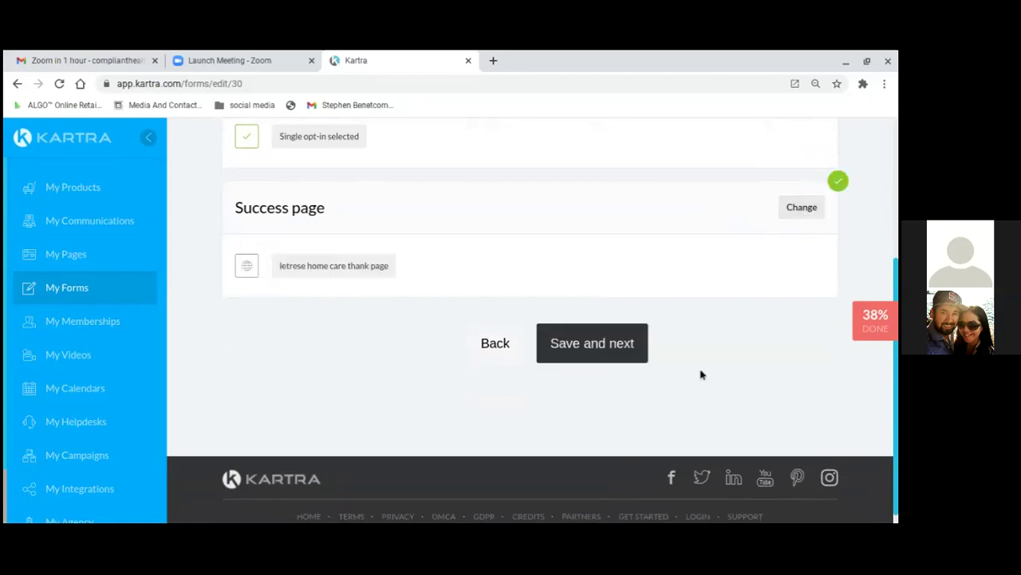
Continue to the form's automations, keeping the setting that sends no welcome message upon completing registration.
left_click(601, 352)
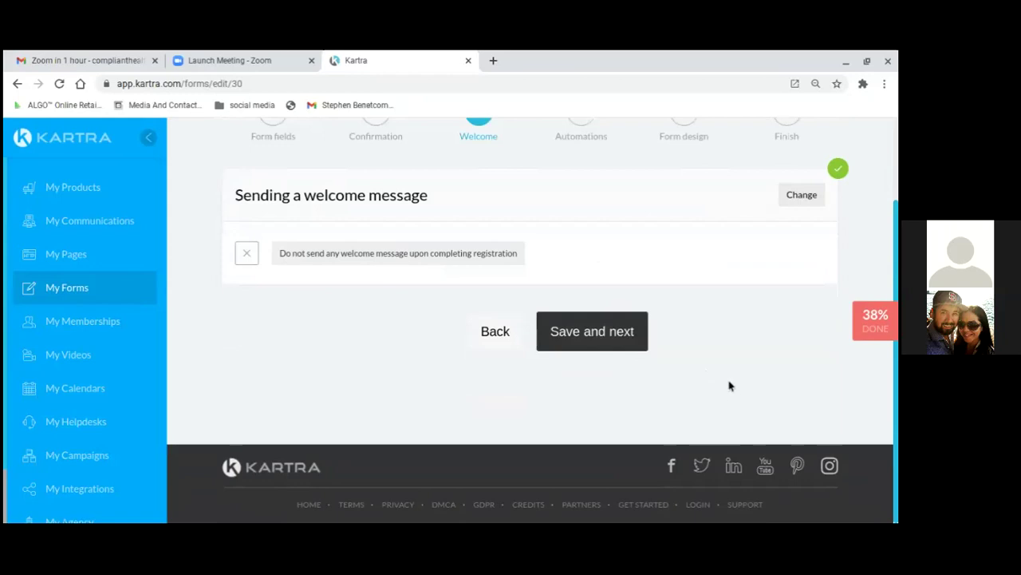
scroll(728, 386, "up", 1)
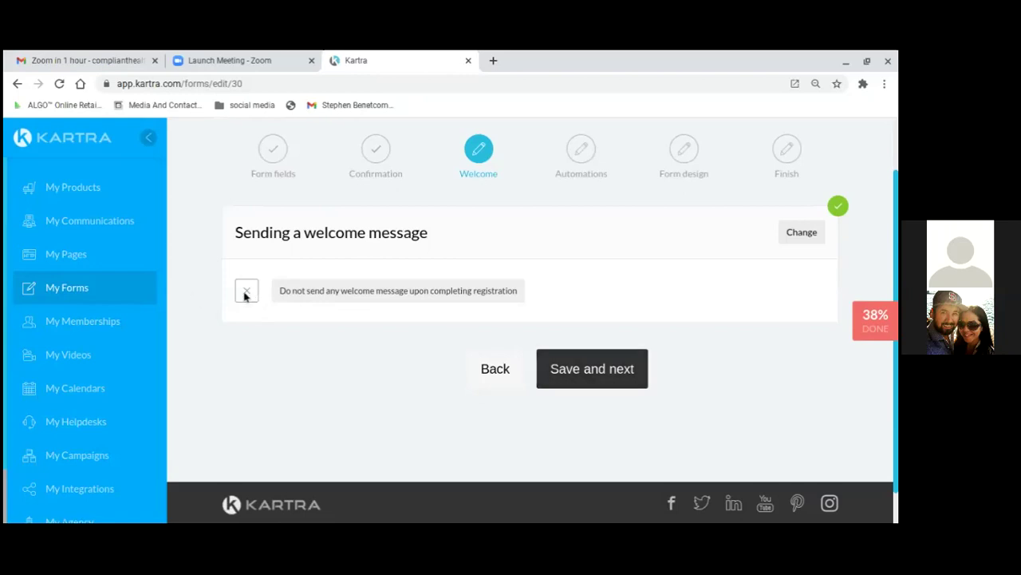
left_click(601, 379)
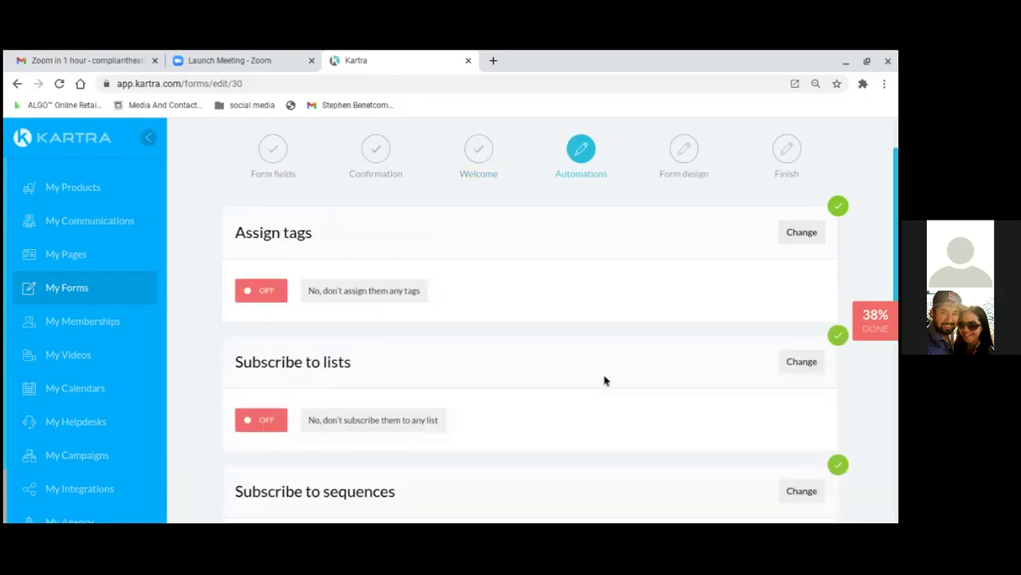
Examine the form's automation options for tags, lists, sequences and advanced automations.
scroll(604, 380, "up", 2)
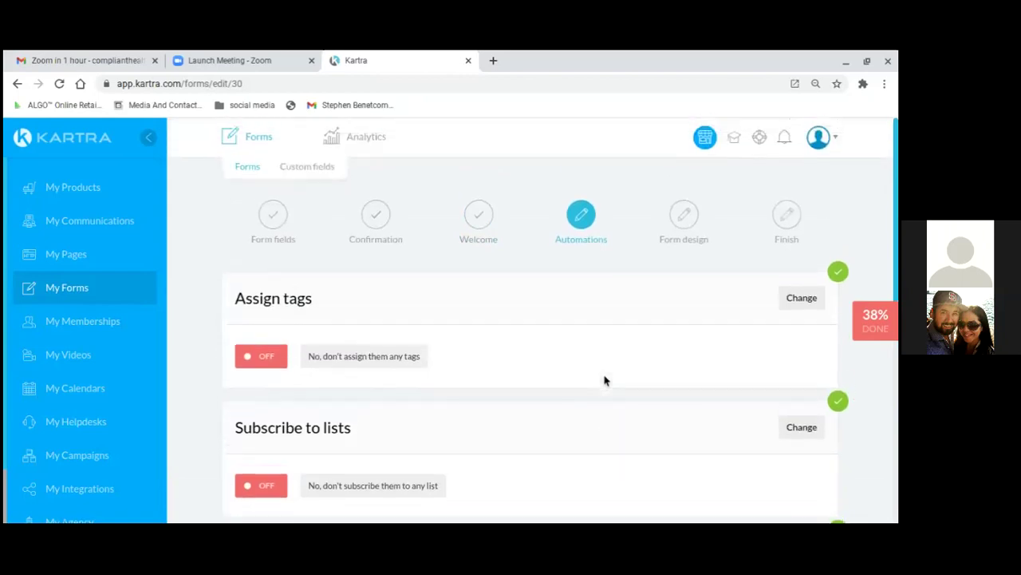
scroll(604, 381, "down", 1)
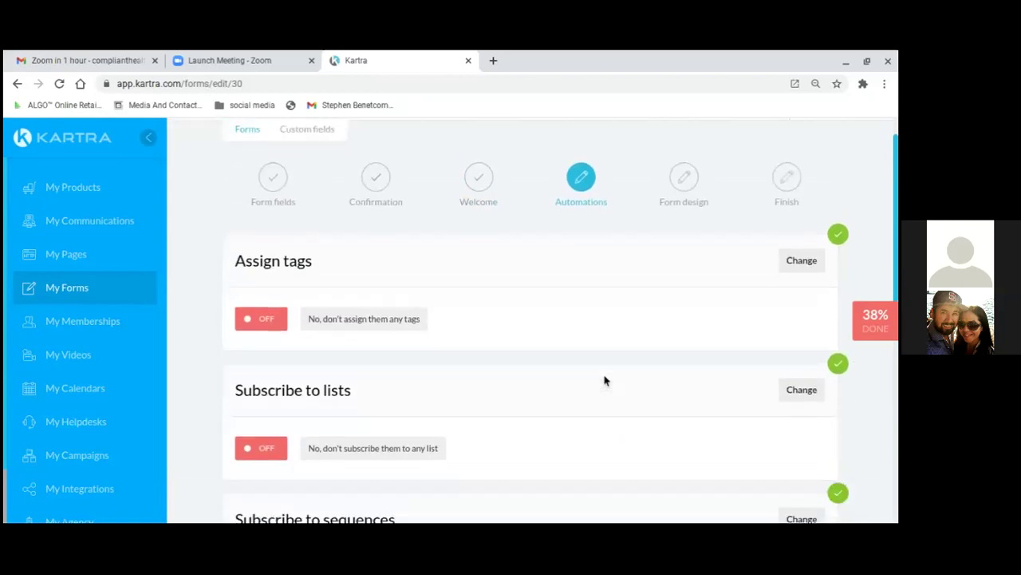
scroll(605, 381, "down", 1)
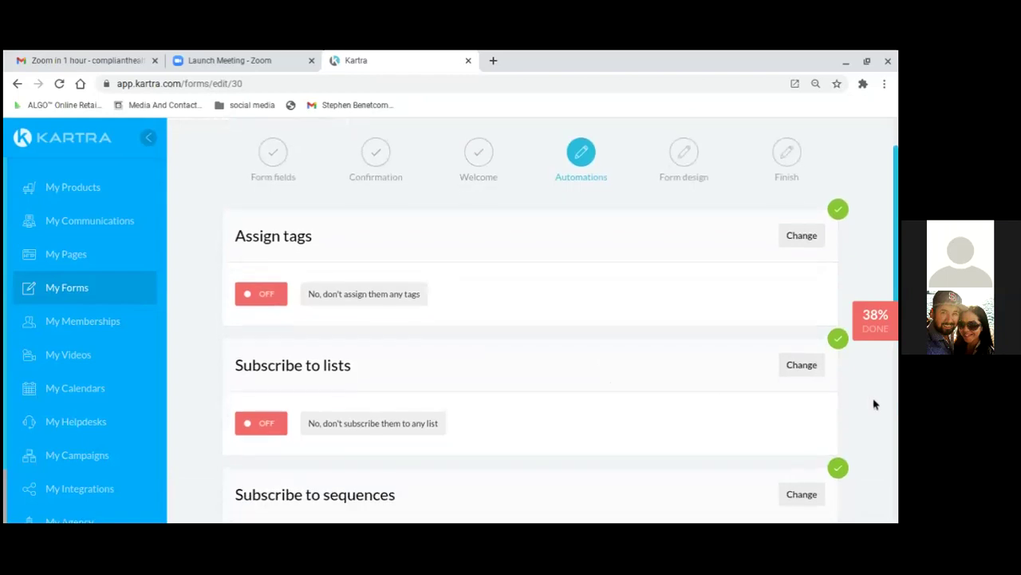
scroll(872, 408, "up", 1)
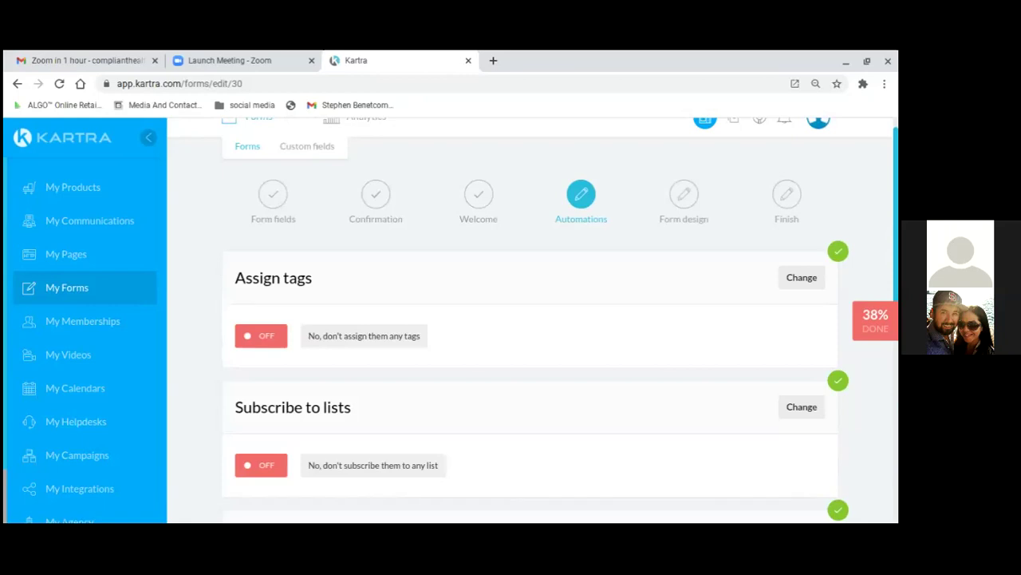
scroll(871, 398, "down", 3)
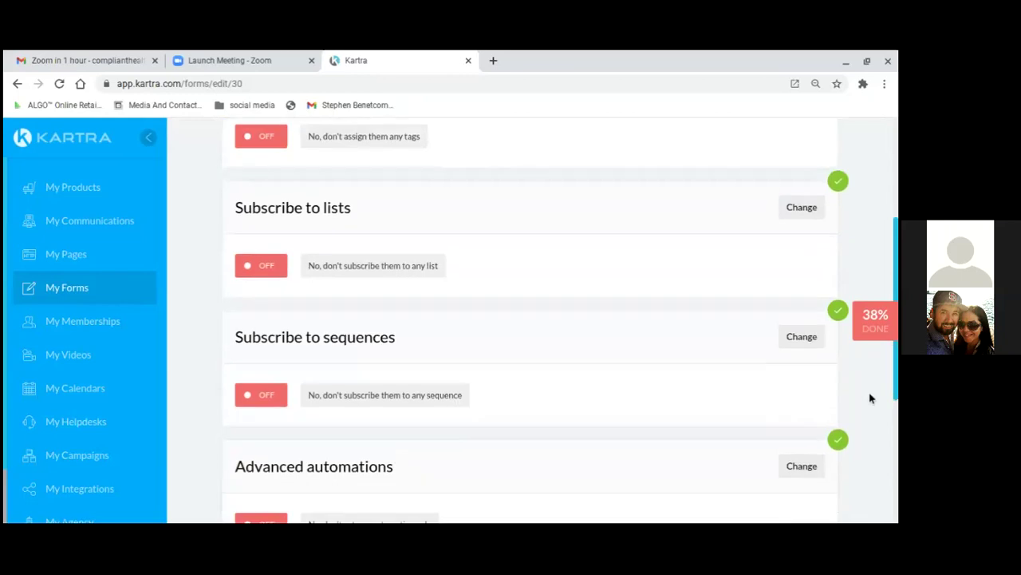
scroll(870, 398, "down", 1)
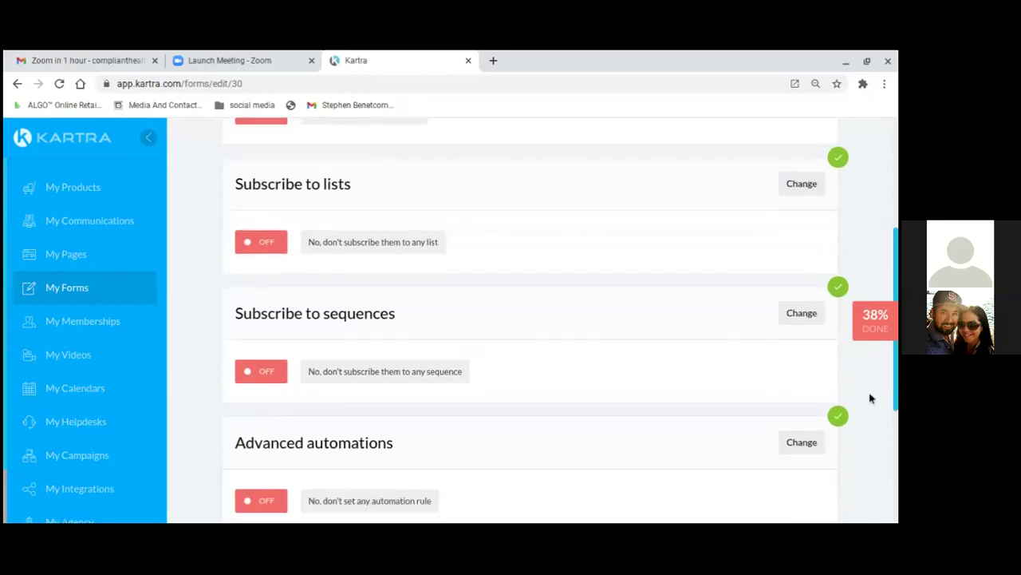
scroll(871, 398, "up", 3)
scroll(825, 370, "up", 2)
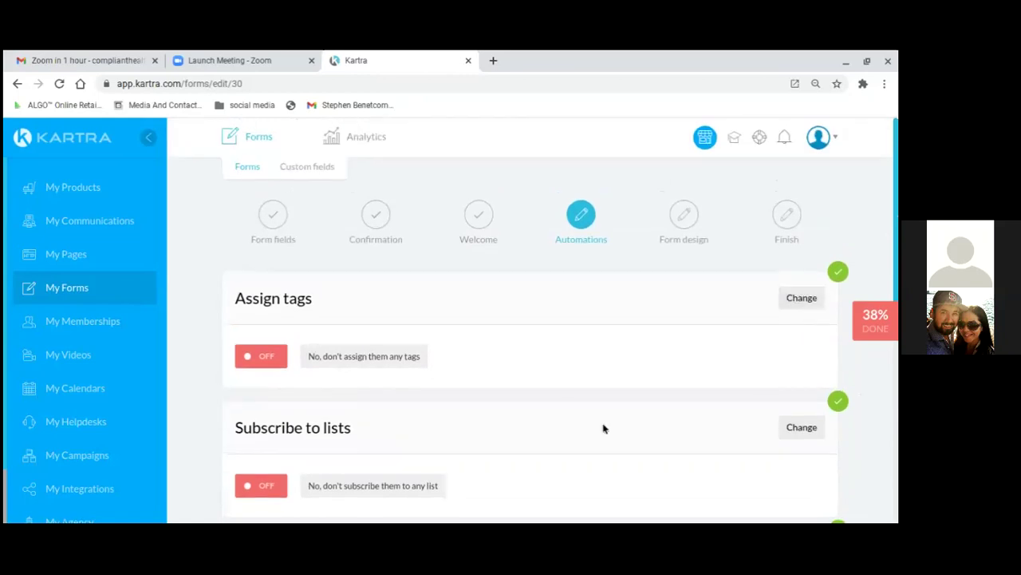
scroll(772, 388, "down", 1)
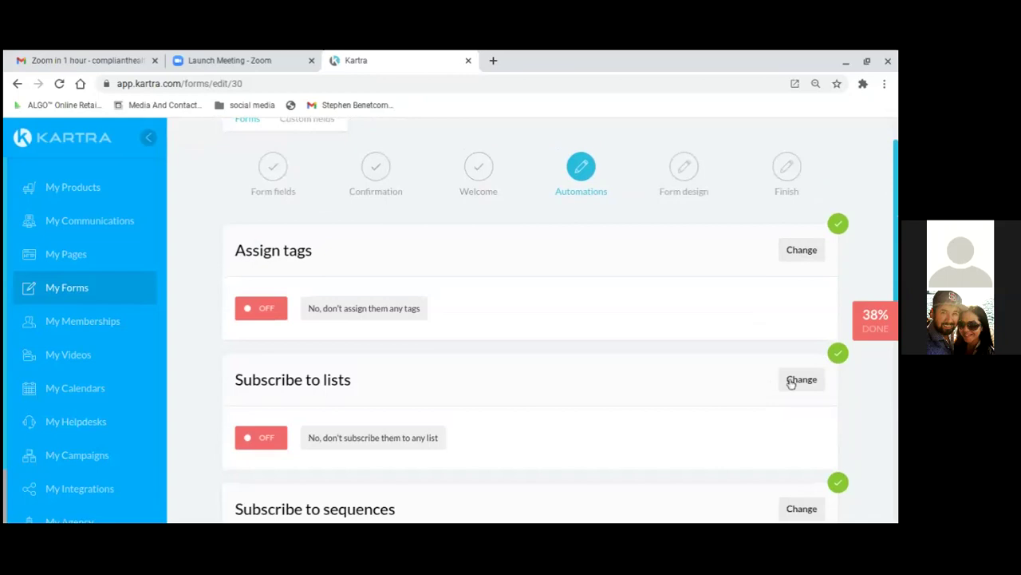
Set the form's list automation to "Yes, subscribe to list" so that leads filling it in join a chosen list.
left_click(801, 380)
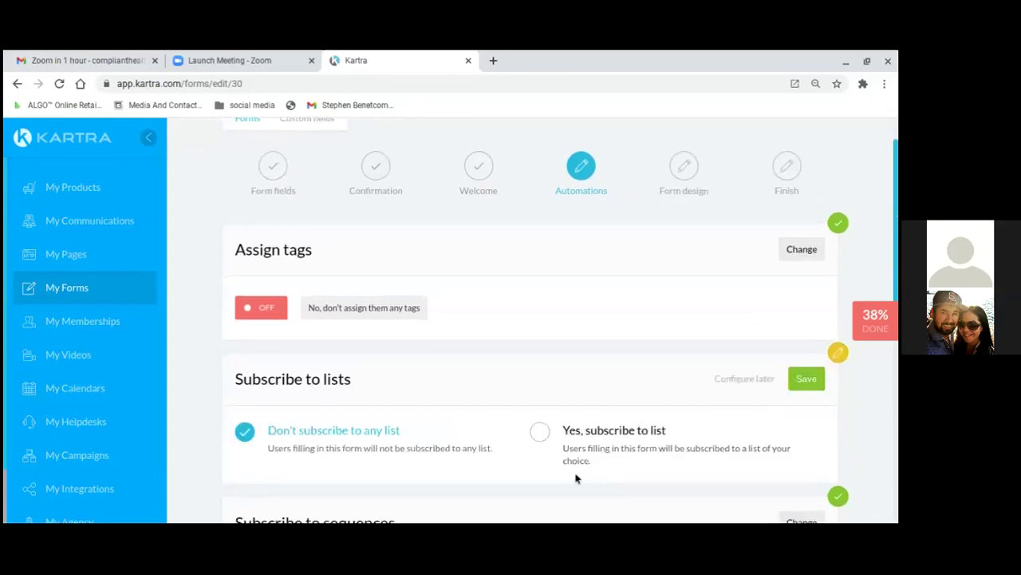
scroll(577, 476, "down", 1)
left_click(540, 418)
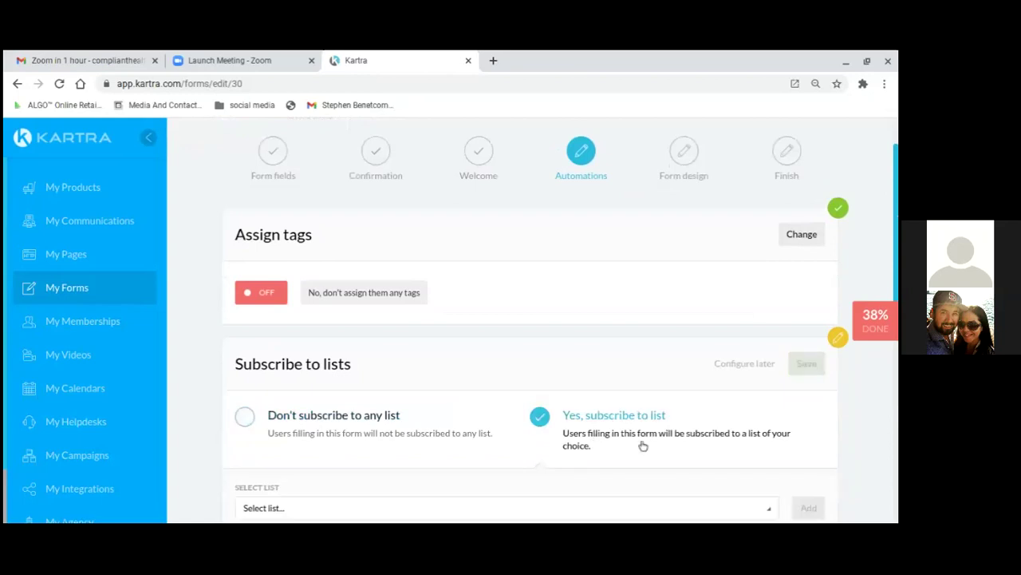
scroll(848, 406, "down", 1)
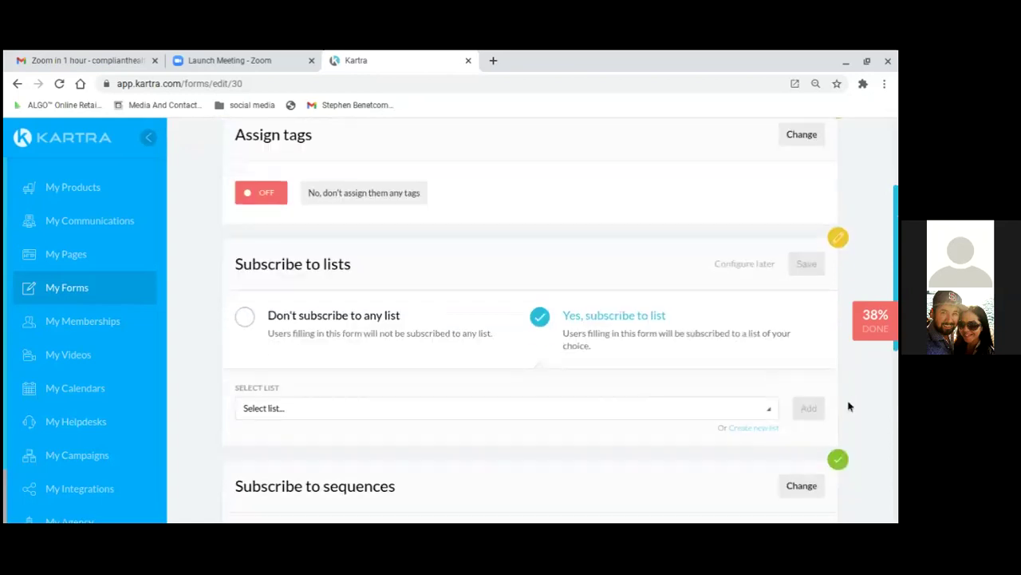
scroll(849, 406, "up", 1)
scroll(848, 407, "up", 1)
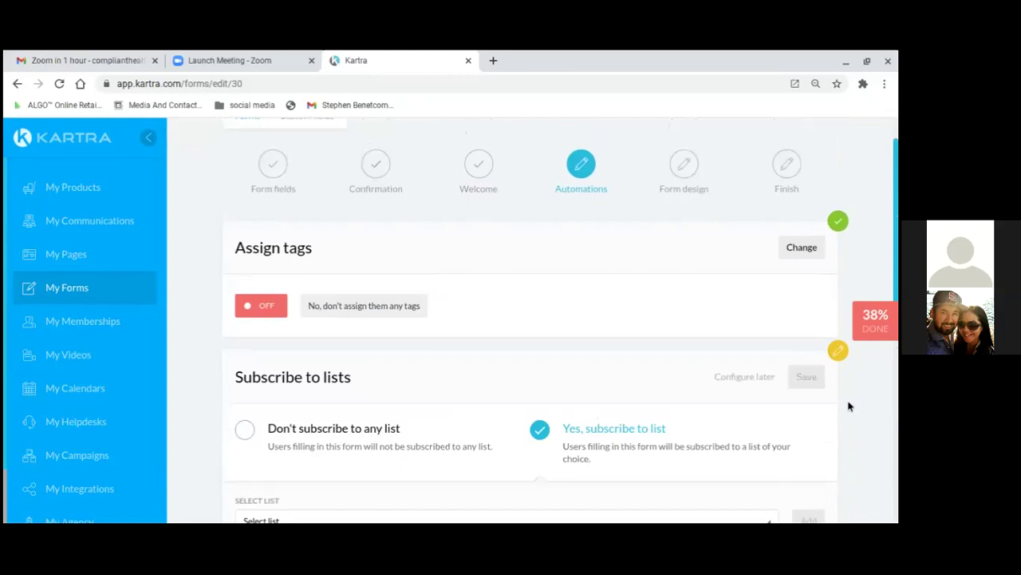
scroll(852, 444, "down", 1)
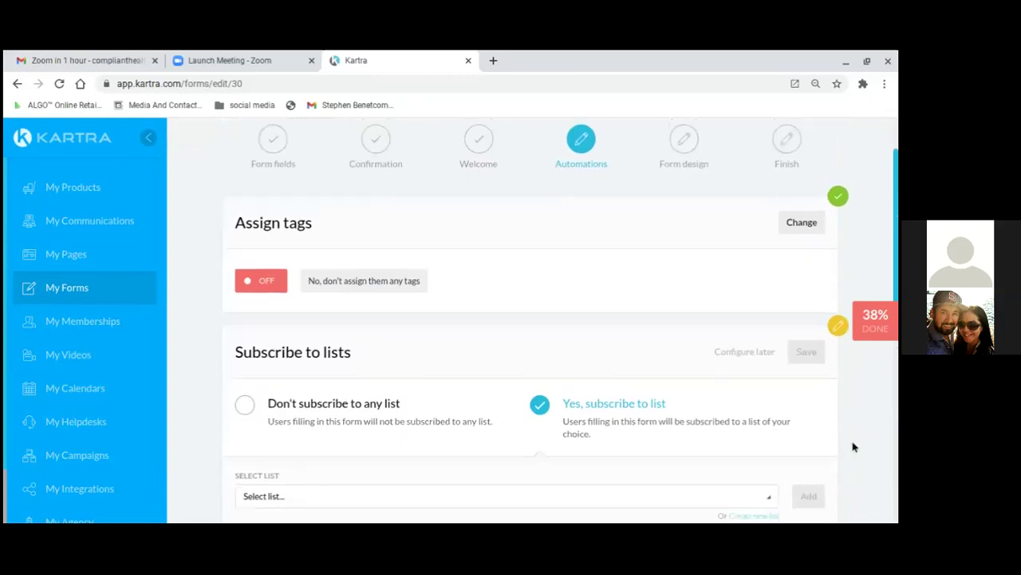
scroll(853, 447, "down", 1)
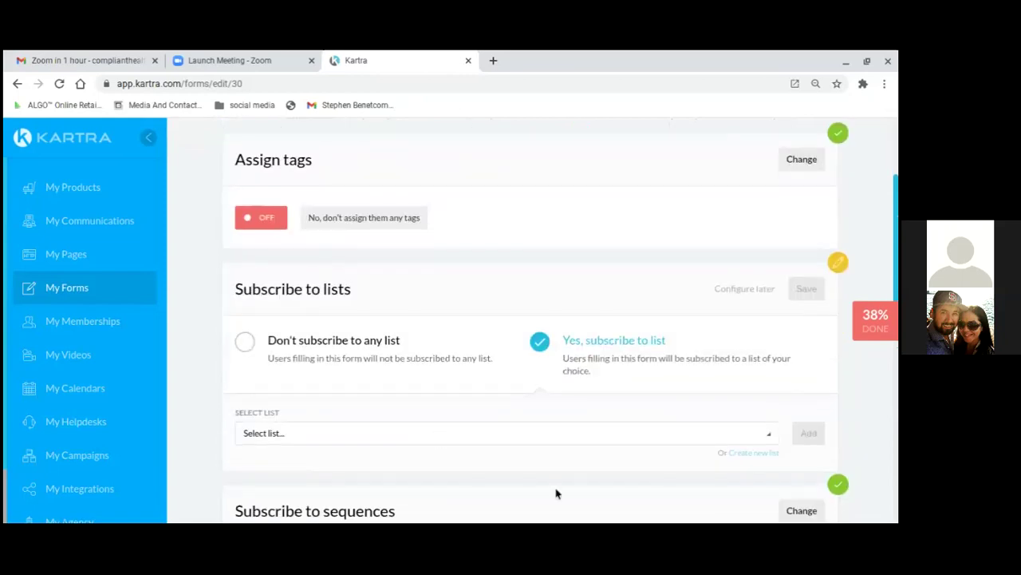
scroll(554, 490, "down", 5)
scroll(593, 476, "up", 1)
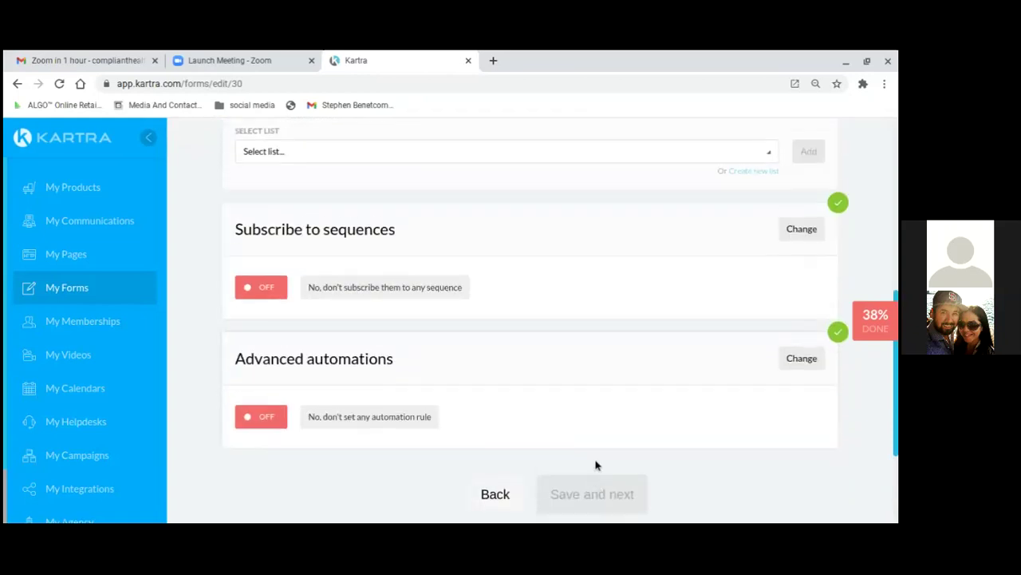
scroll(600, 462, "up", 2)
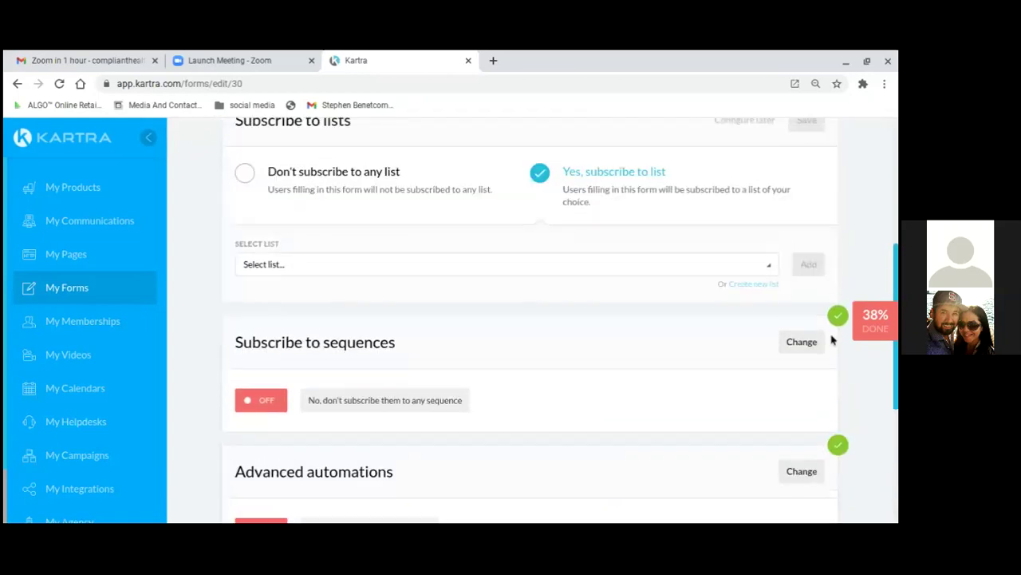
Create a new list named "letrese home care" with the public description "personalized home care by letrese".
left_click(754, 285)
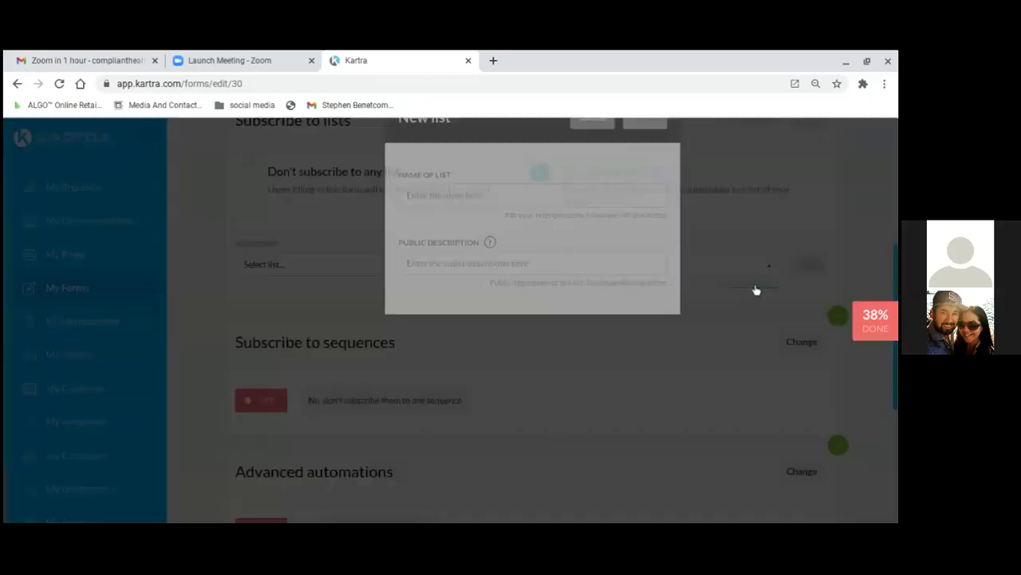
left_click(490, 247)
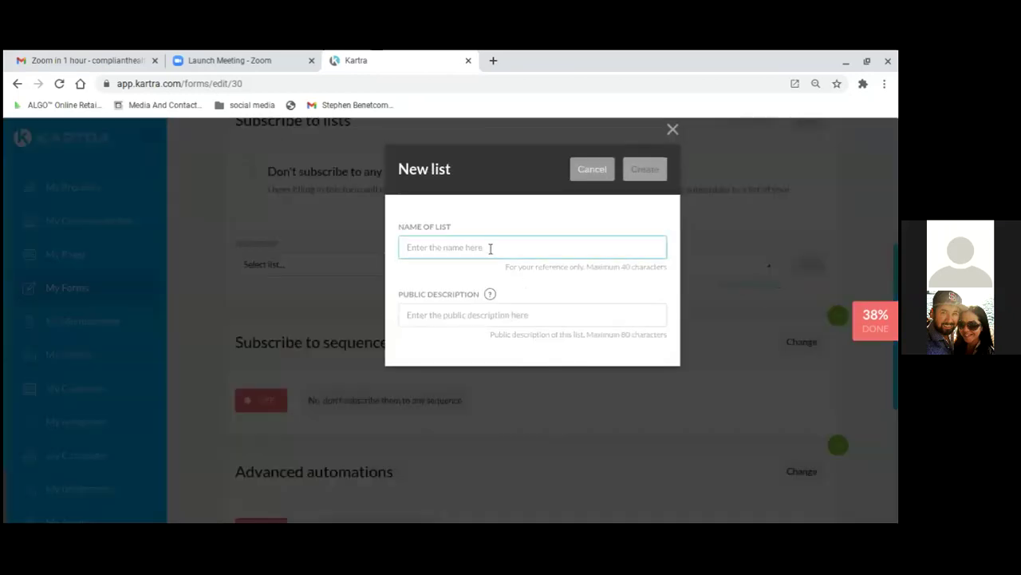
type("letrise")
key("BackSpace")
key("BackSpace")
key("BackSpace")
type("ese home care")
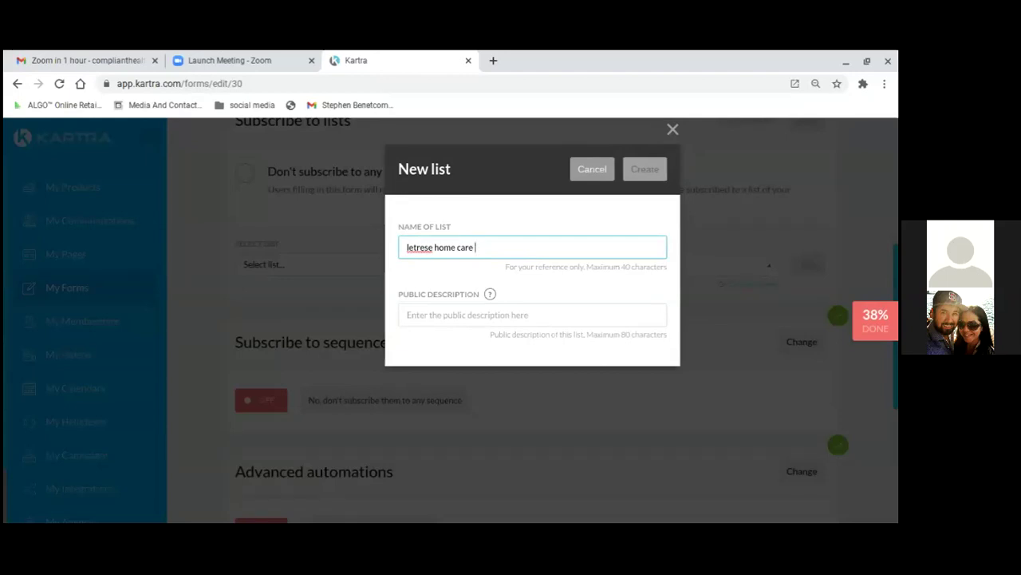
left_click(473, 315)
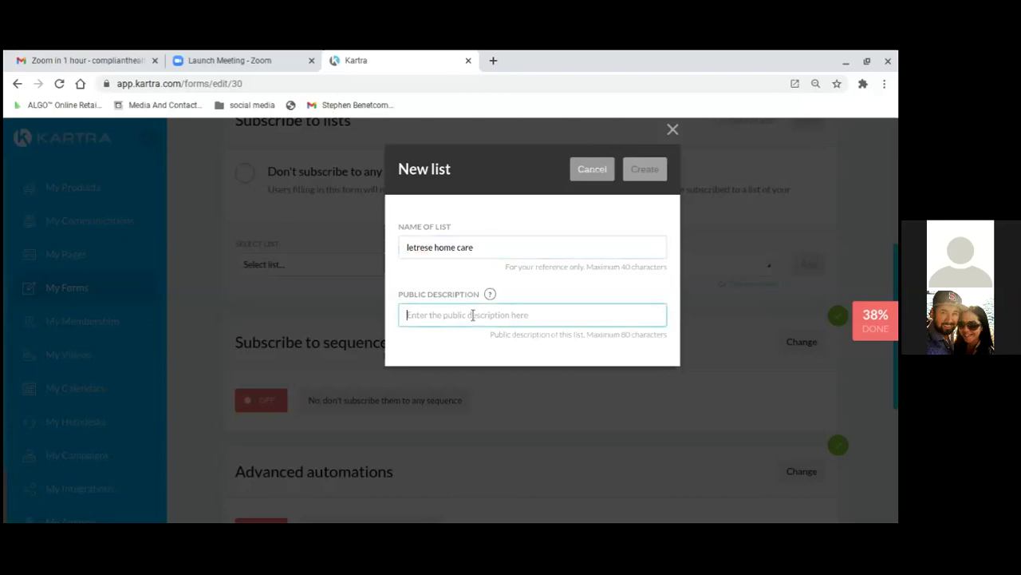
type("pe")
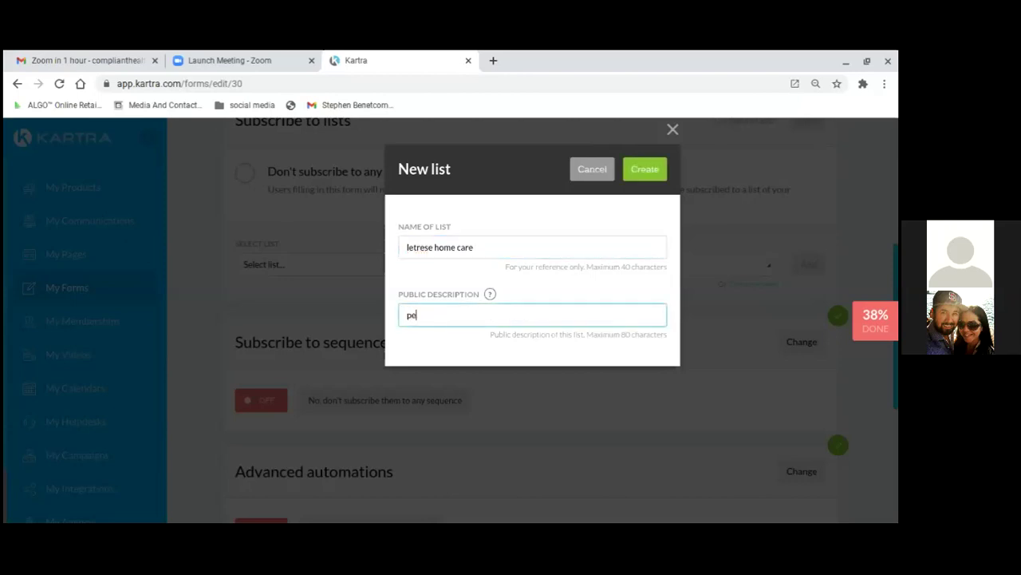
type("rsonalized home care by letrese")
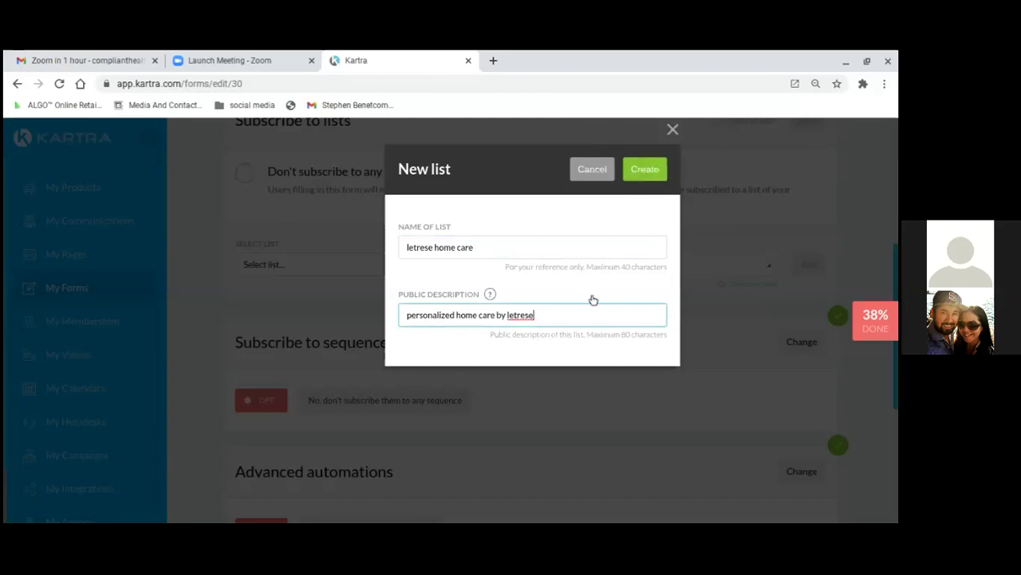
left_click(644, 169)
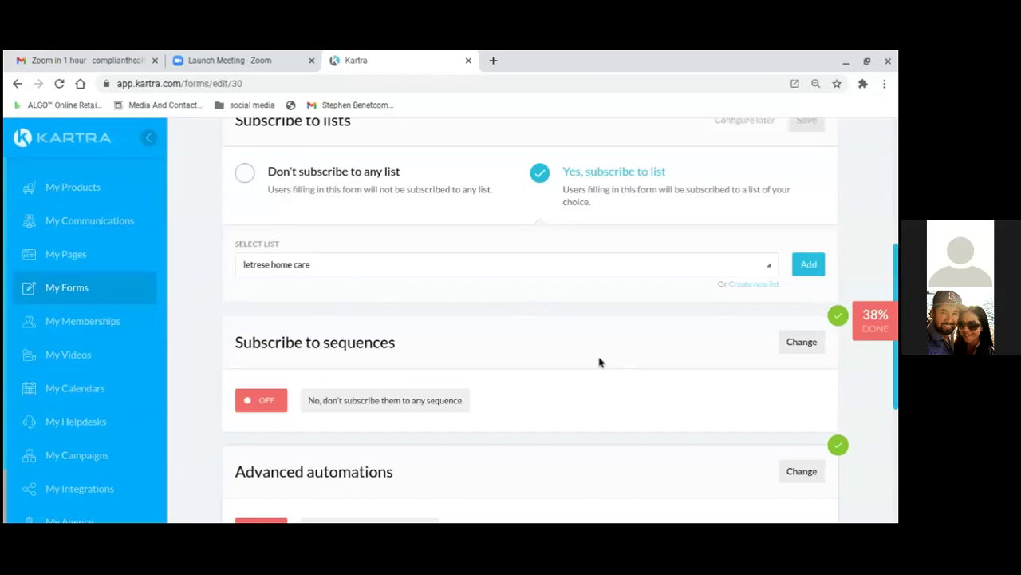
Add the "letrese home care" list to the form's list subscriptions and save that setting.
scroll(601, 370, "down", 1)
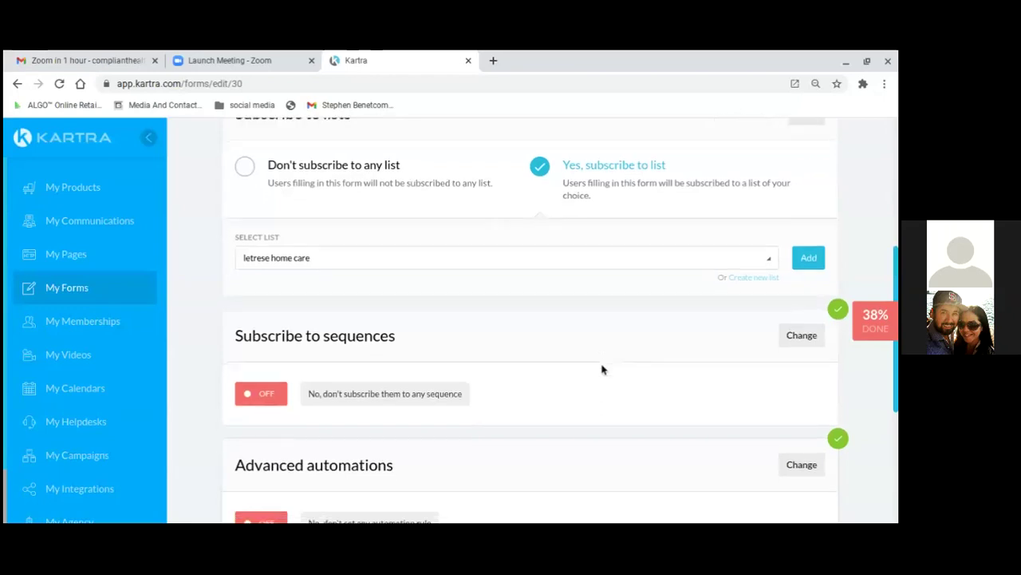
left_click(809, 258)
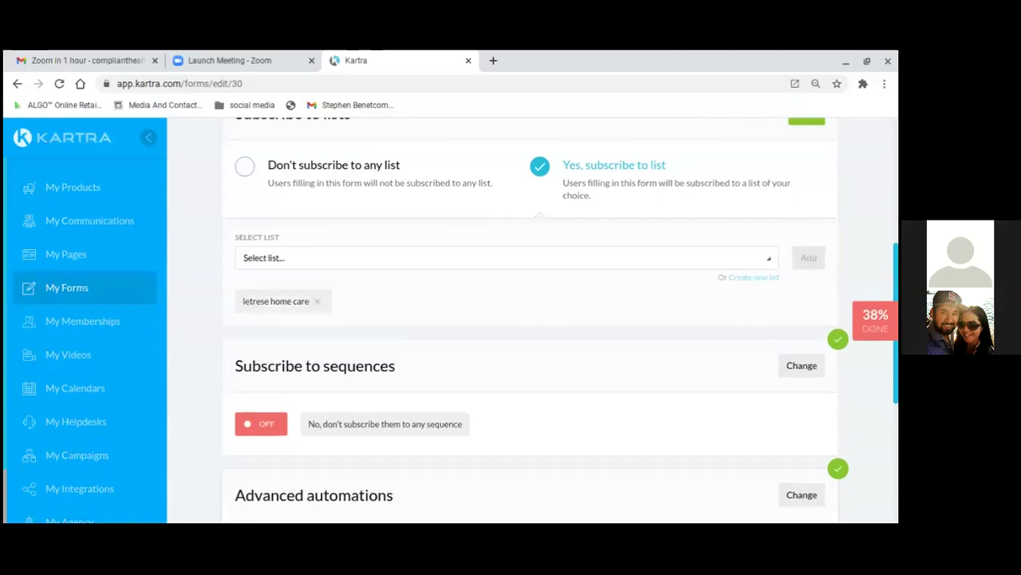
scroll(654, 362, "down", 1)
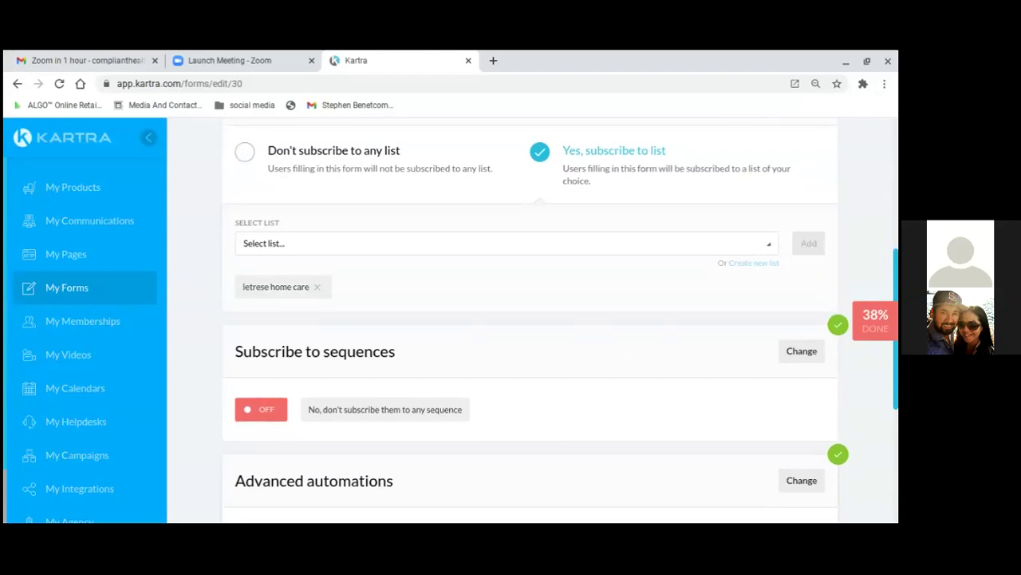
scroll(666, 356, "up", 5)
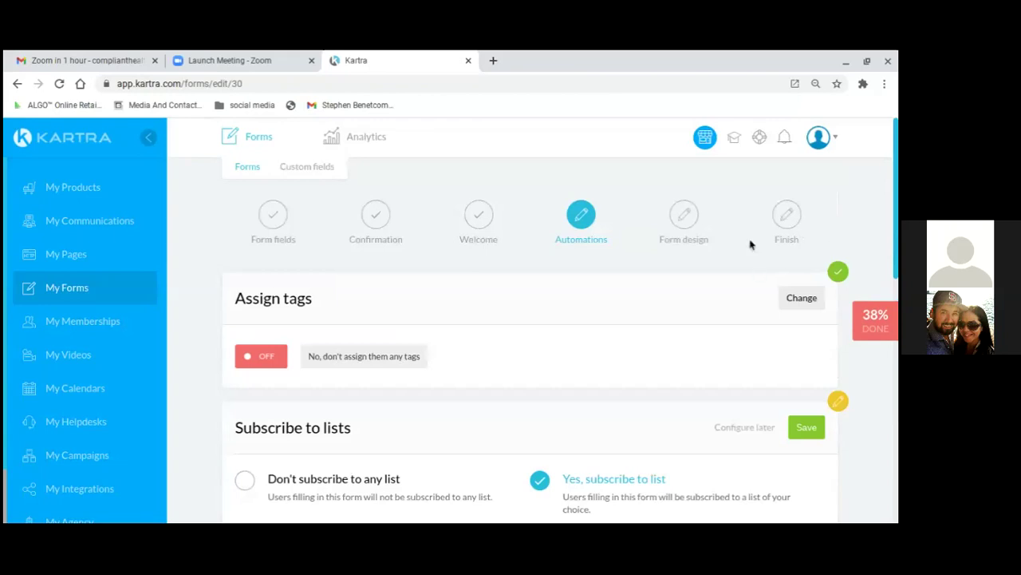
scroll(720, 403, "down", 1)
scroll(720, 403, "down", 2)
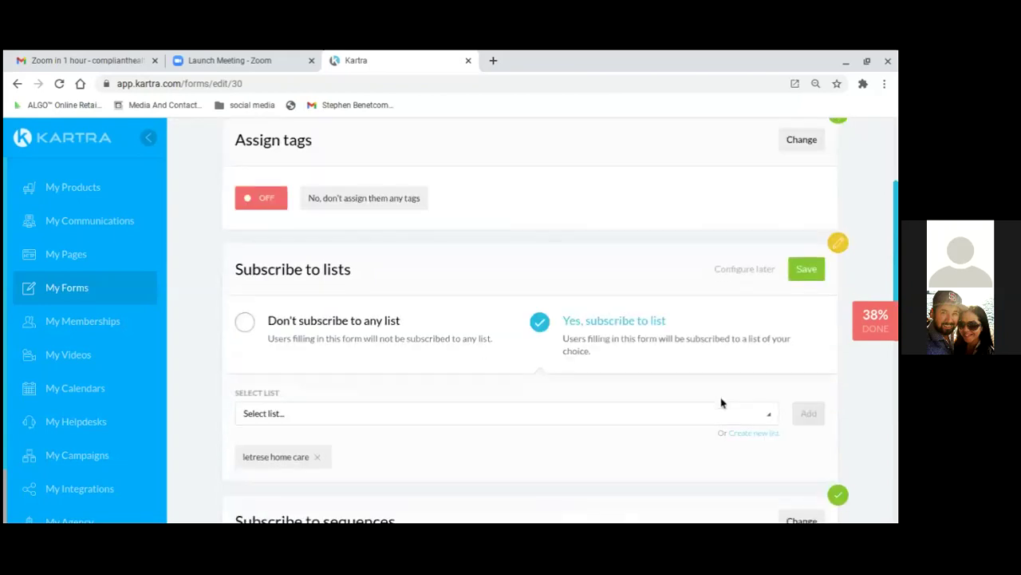
scroll(721, 402, "up", 2)
left_click(813, 390)
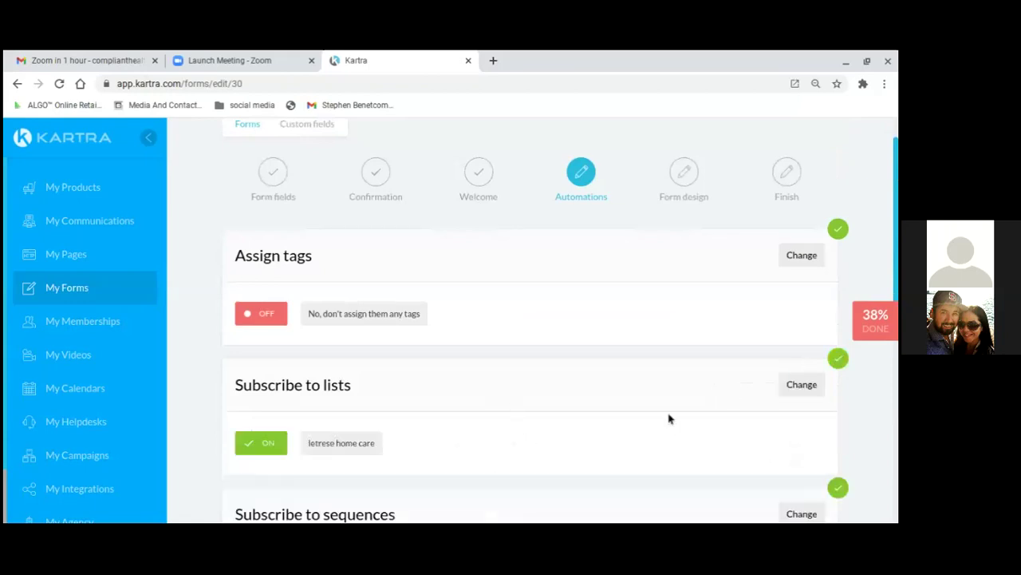
Save the automations with sequences and advanced automations off, and complete the form with the design option for use in another Kartra asset.
scroll(692, 418, "down", 1)
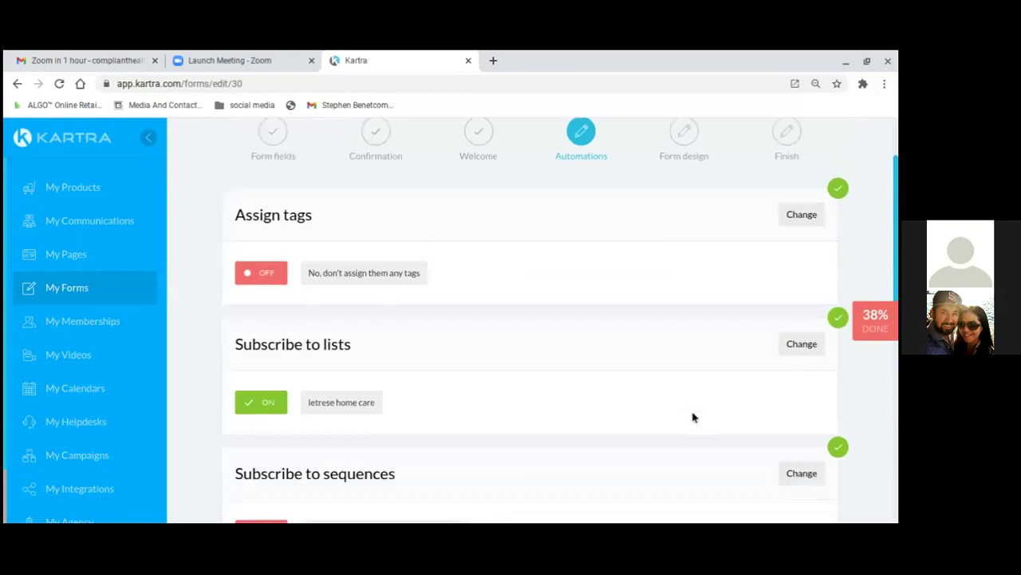
scroll(699, 411, "down", 1)
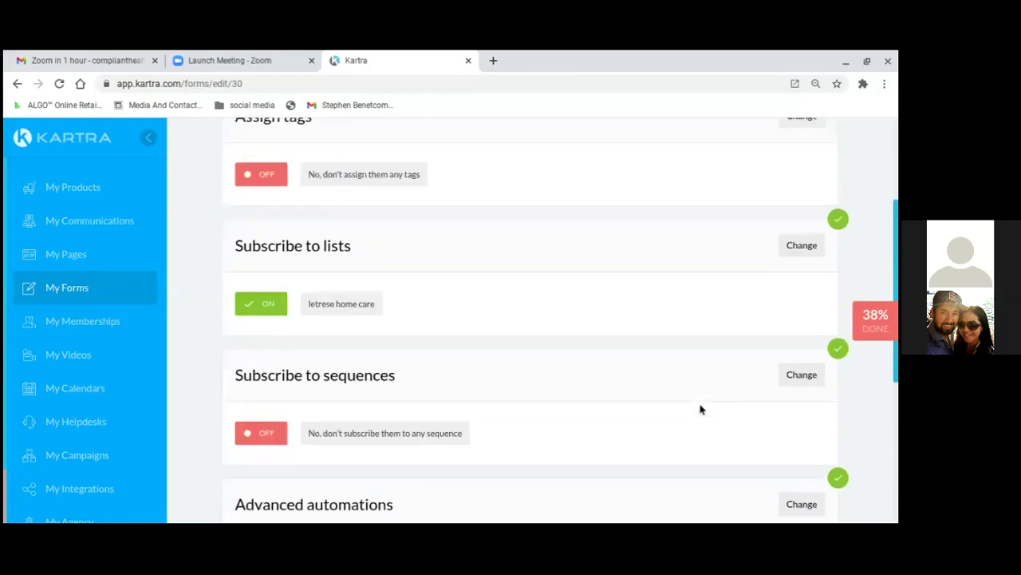
scroll(700, 410, "down", 1)
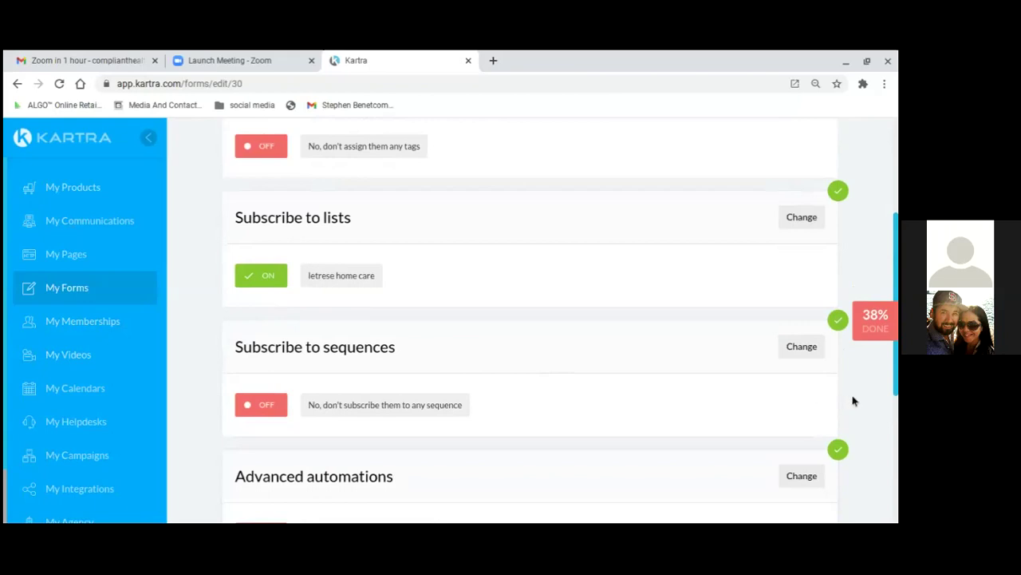
scroll(854, 401, "down", 4)
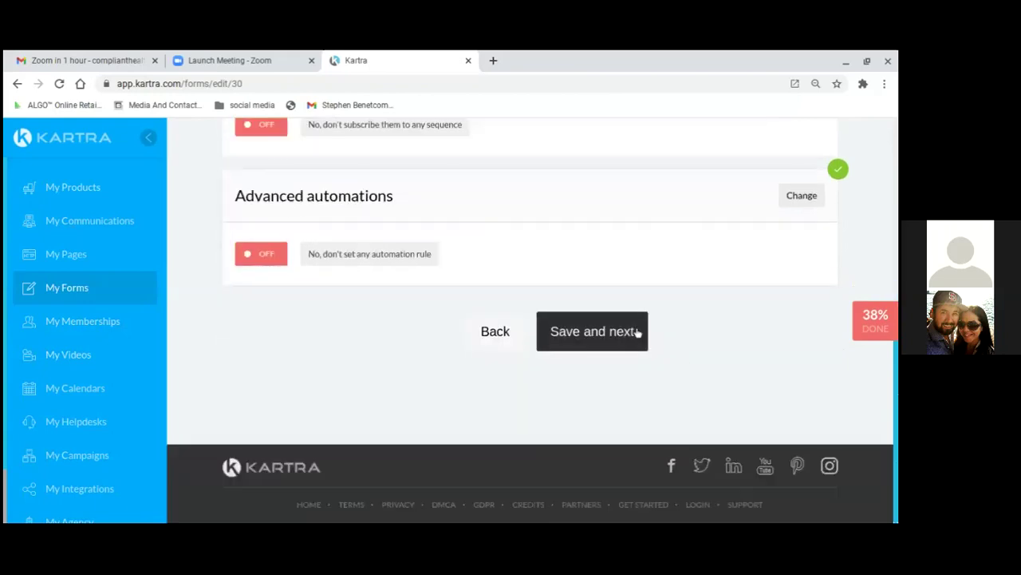
left_click(637, 333)
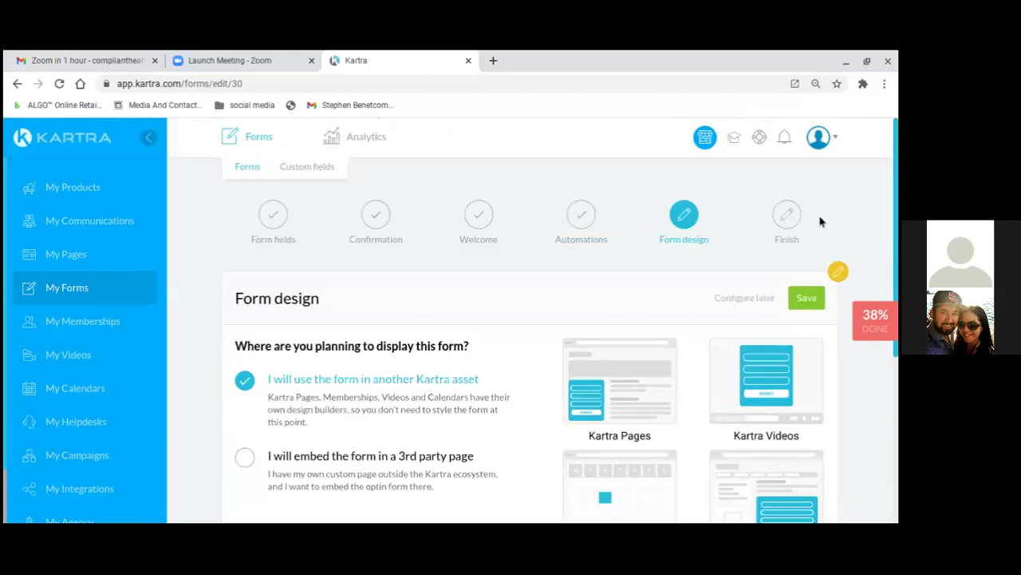
left_click(807, 299)
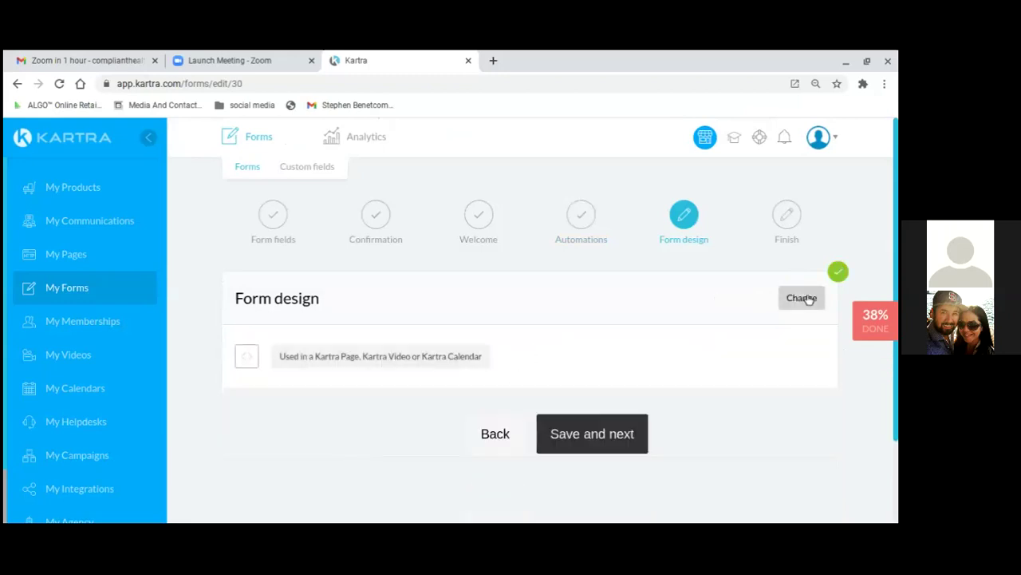
left_click(592, 434)
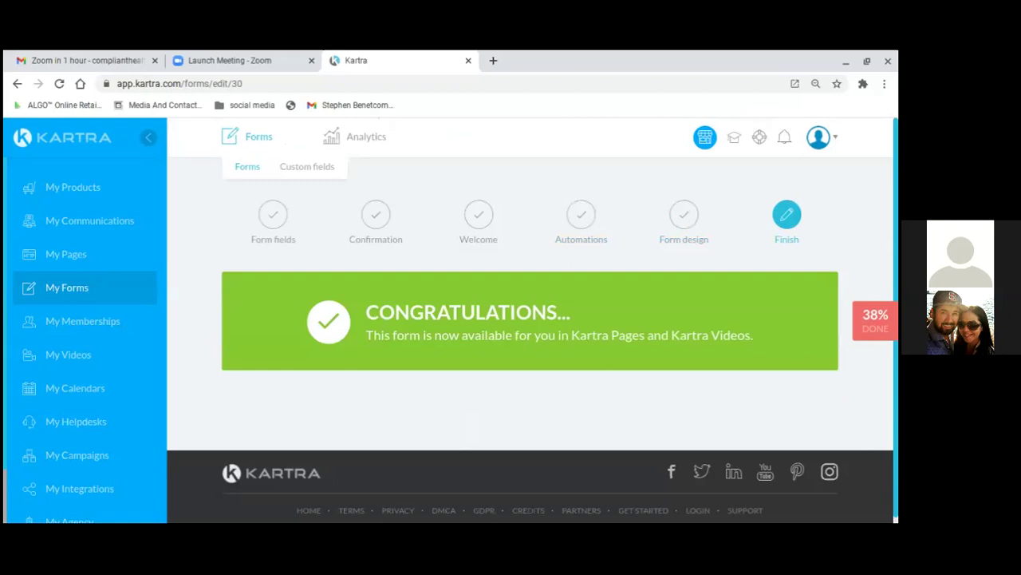
Open the "letrese home care sqeeze page" from the Kartra pages for editing.
left_click(78, 255)
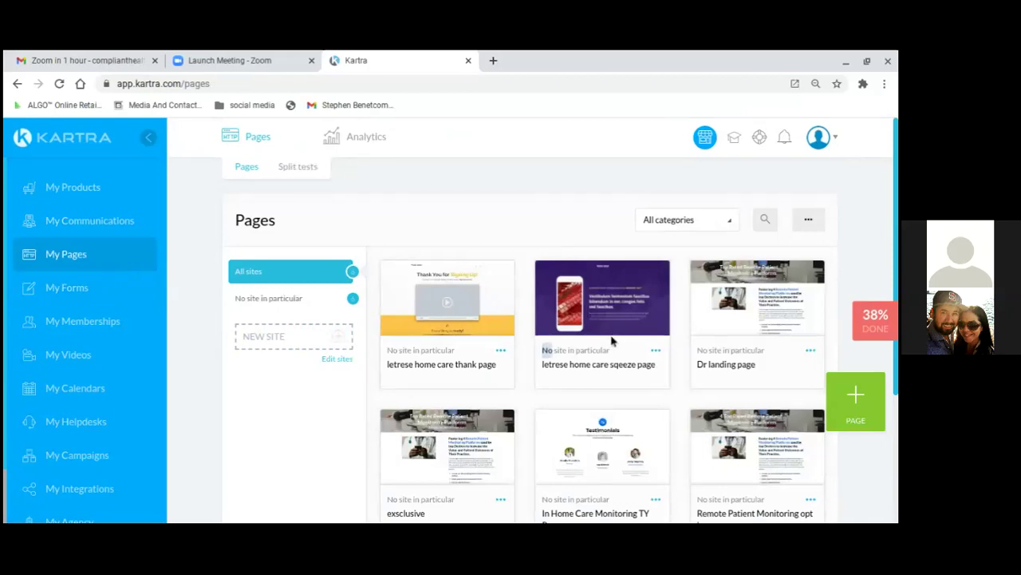
mouse_move(613, 341)
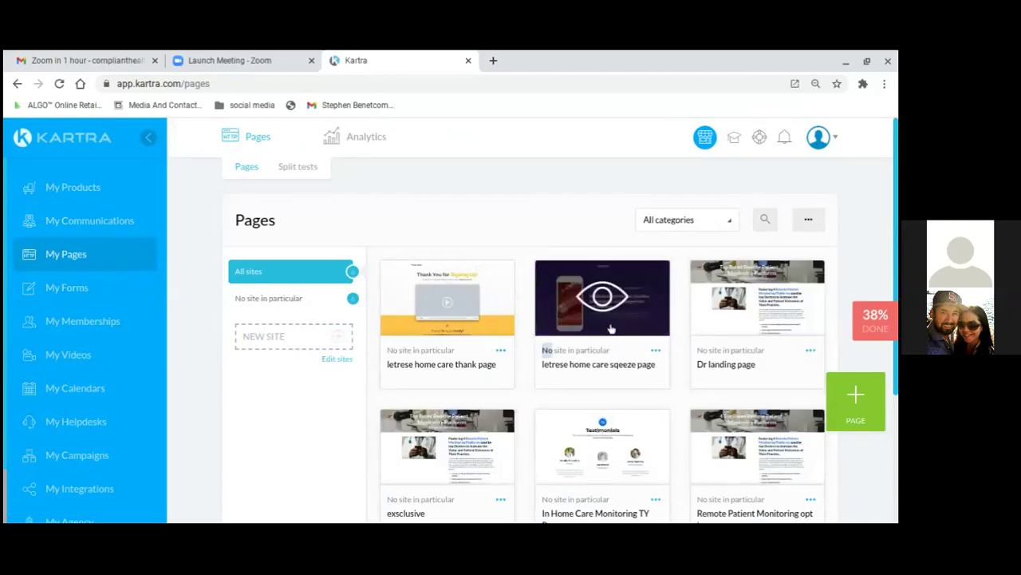
left_click(656, 350)
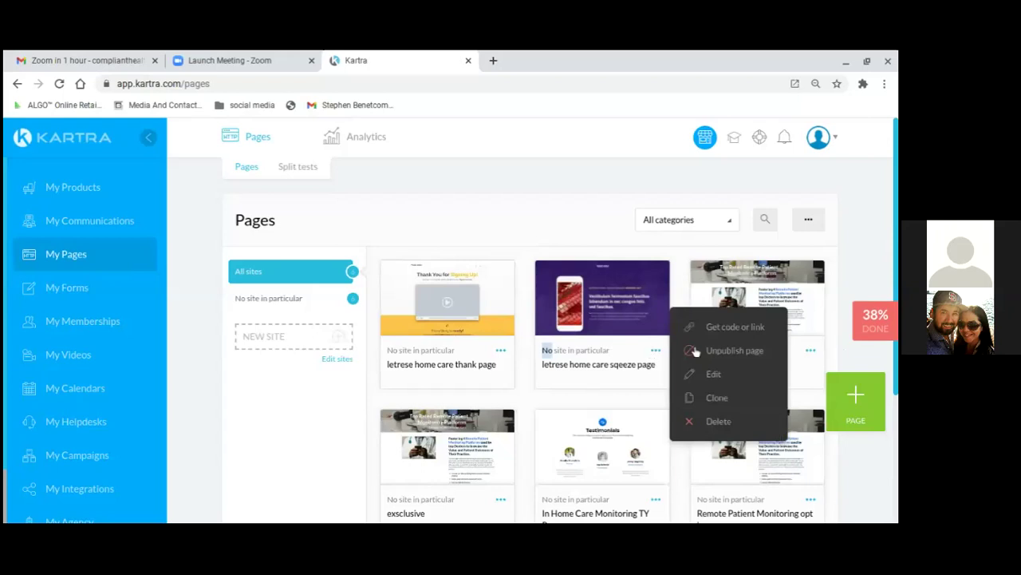
left_click(714, 379)
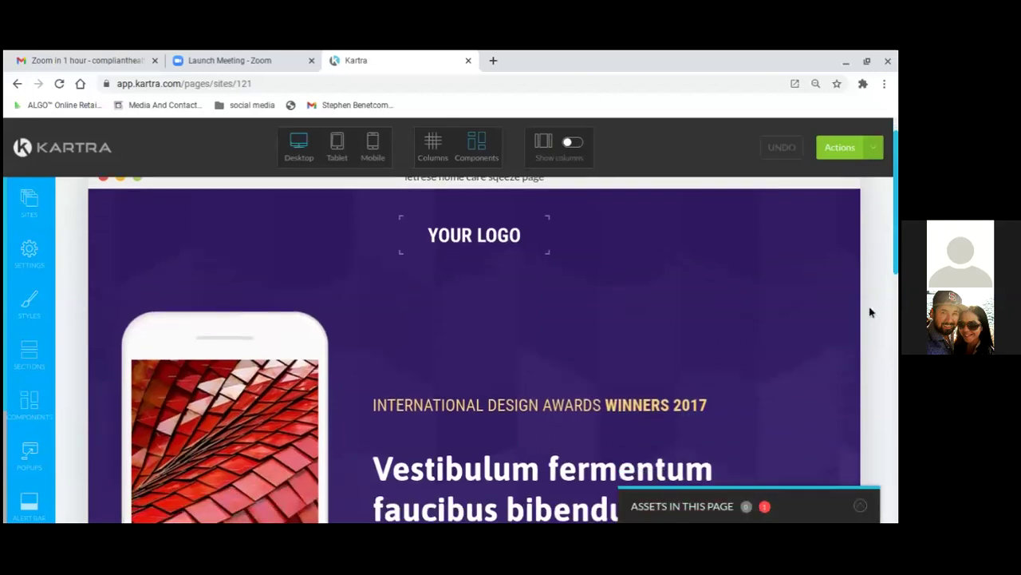
Connect the placeholder form under "Join the Free Trial!" to the "letrise home care form" opt-in form and apply it.
scroll(870, 312, "down", 10)
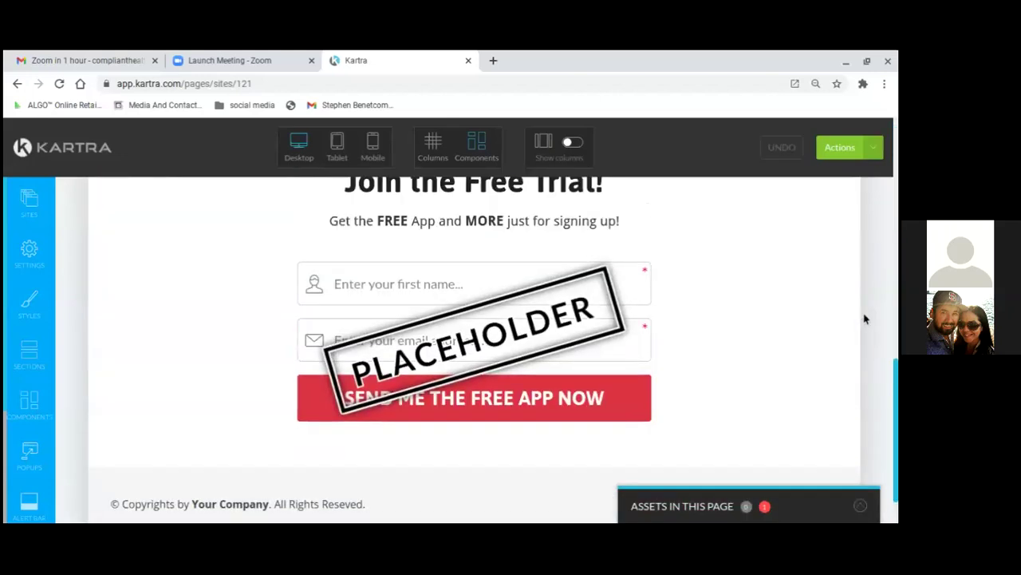
scroll(868, 312, "up", 1)
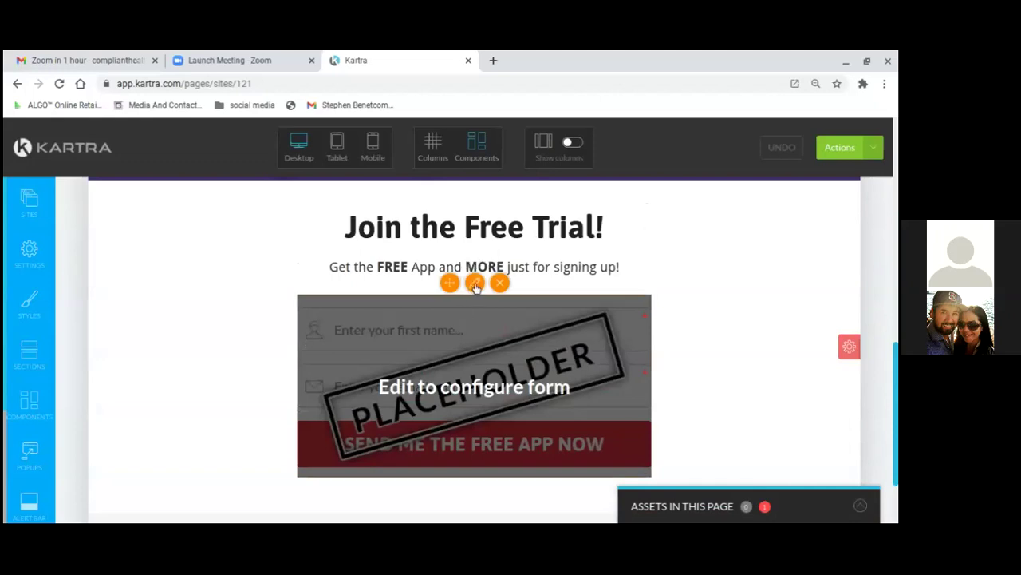
left_click(475, 283)
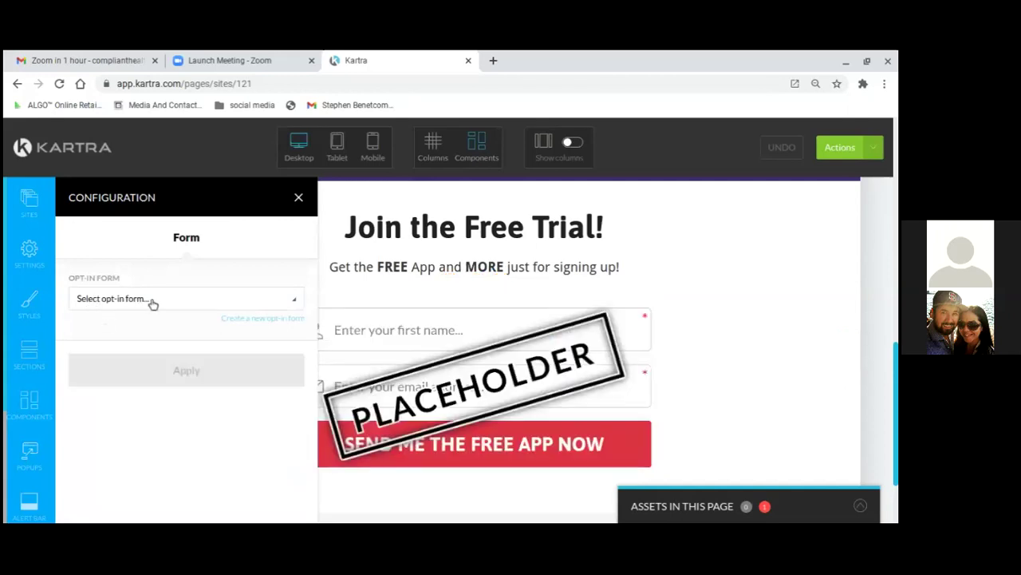
left_click(294, 305)
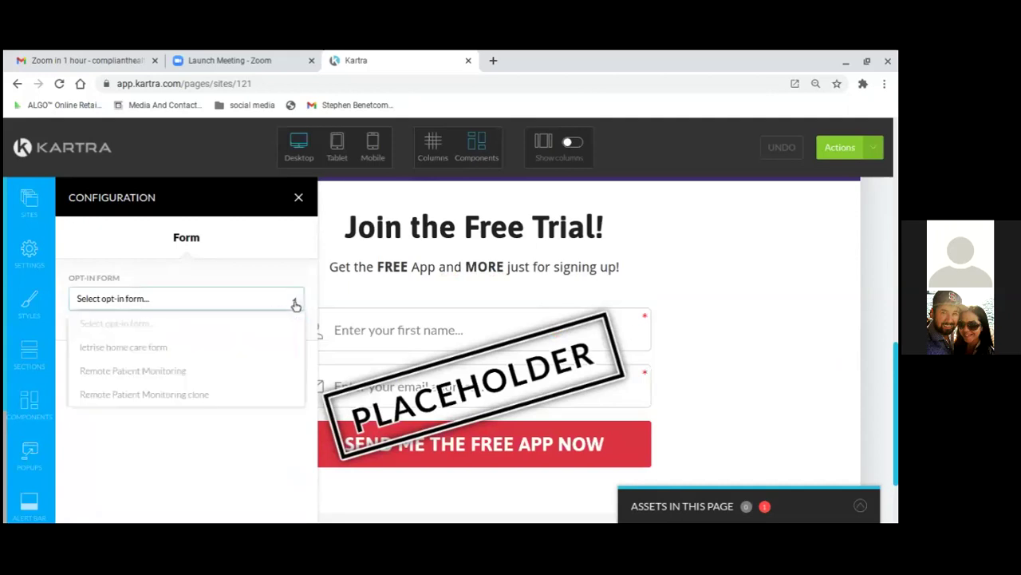
left_click(161, 349)
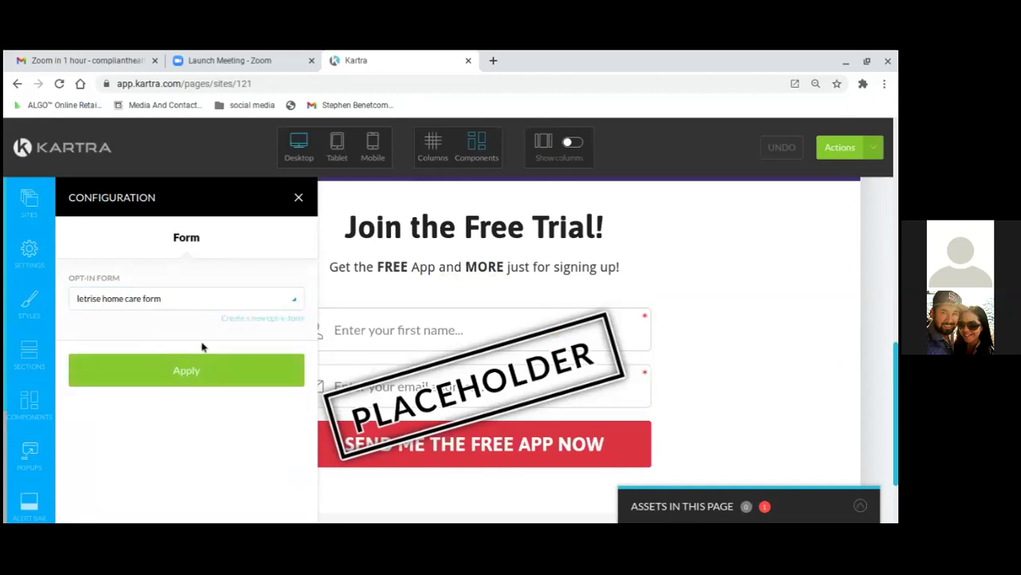
left_click(188, 372)
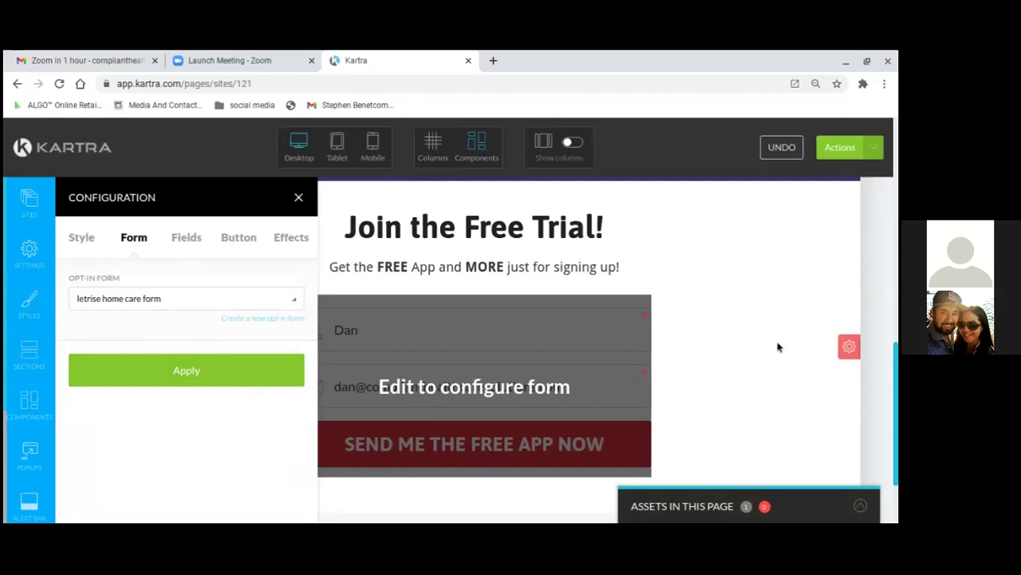
left_click(852, 351)
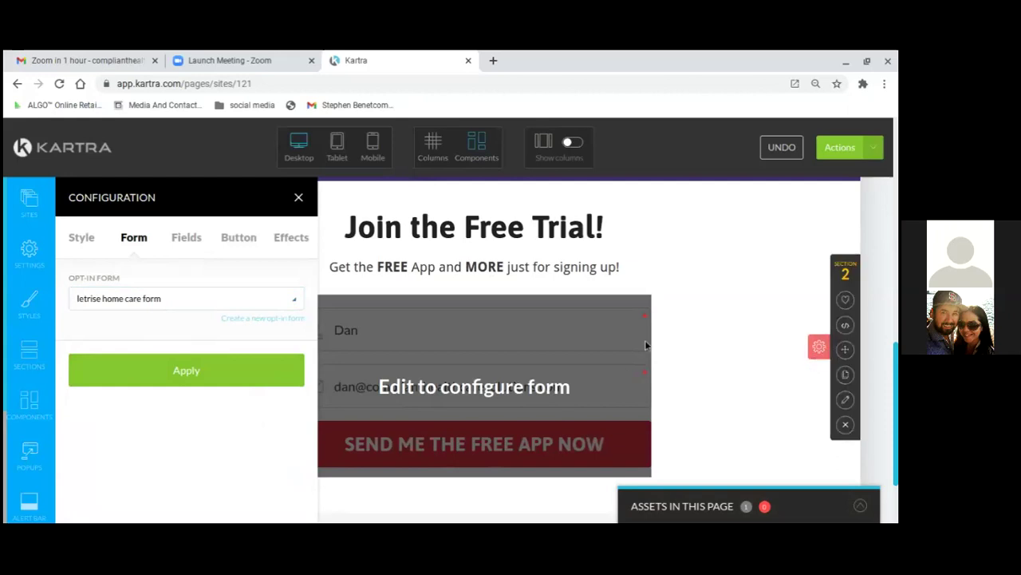
mouse_move(623, 372)
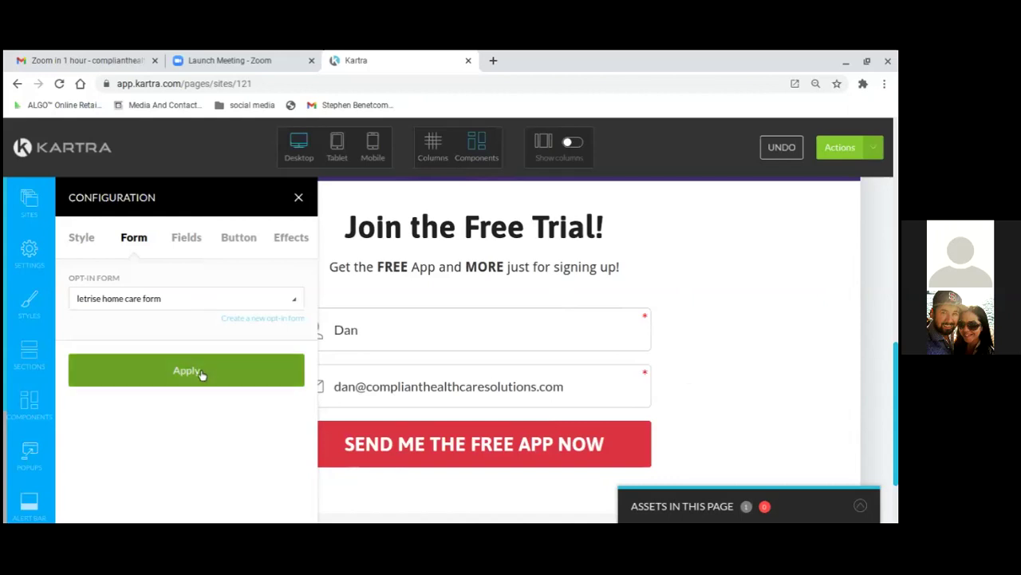
Try to change the form's button text to "click here to scheduale a home vis" and close the form configuration.
left_click(245, 239)
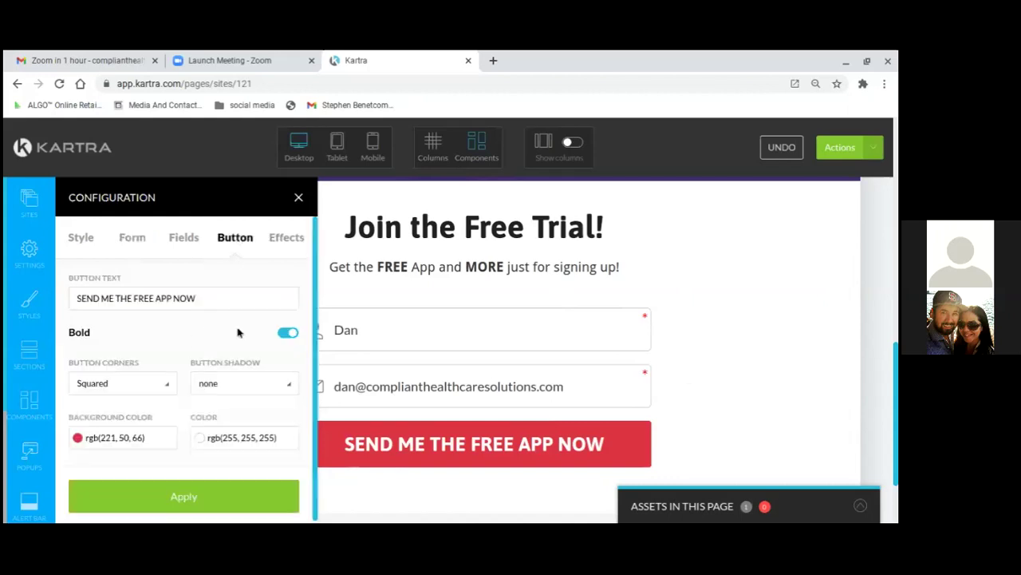
scroll(218, 347, "down", 1)
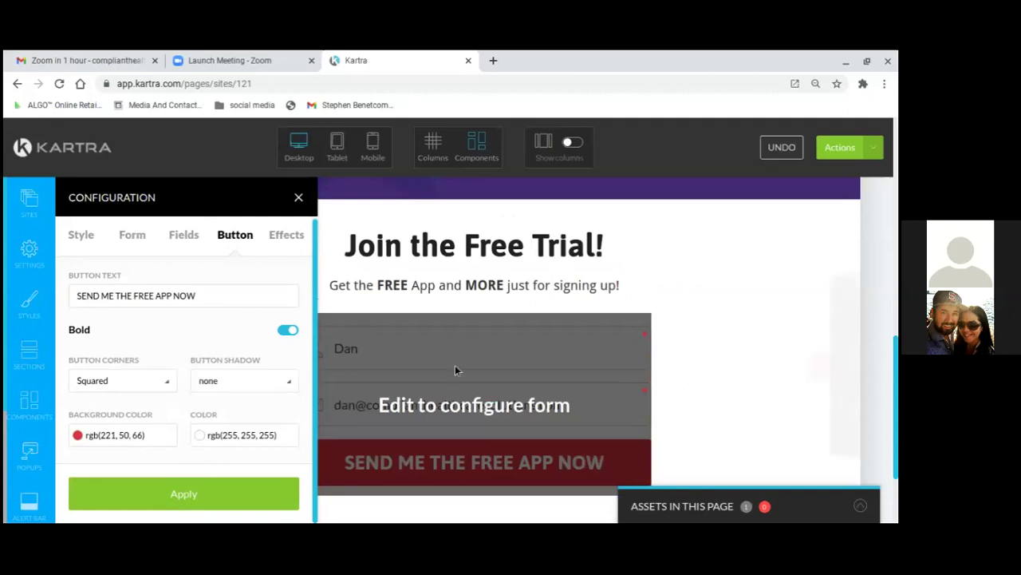
mouse_move(469, 341)
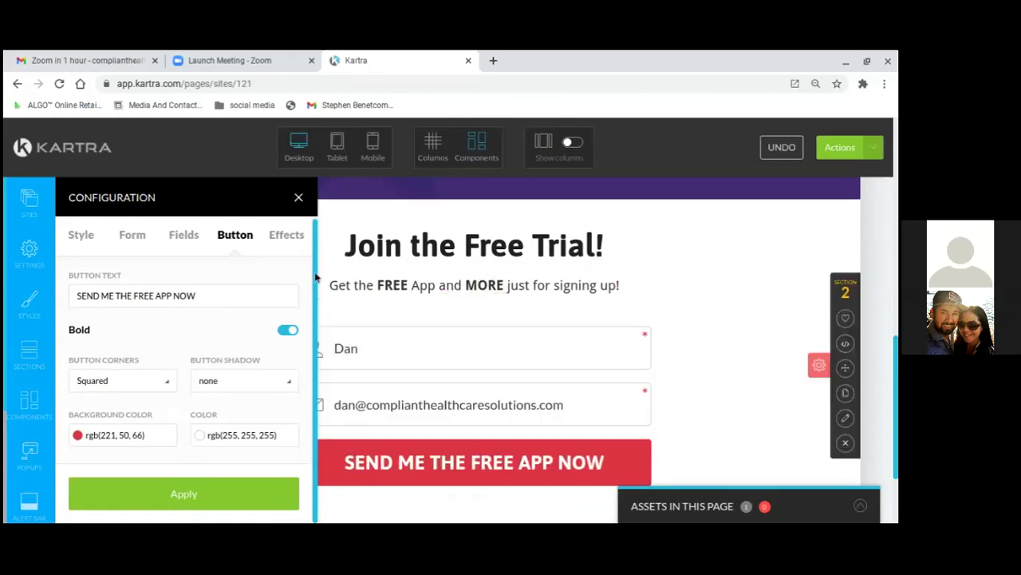
left_click(204, 295)
key("BackSpace")
key("BackSpace")
key("BackSpace")
key("BackSpace")
key("BackSpace")
key("BackSpace")
key("BackSpace")
key("BackSpace")
key("BackSpace")
key("BackSpace")
key("BackSpace")
key("BackSpace")
key("BackSpace")
key("BackSpace")
key("BackSpace")
key("BackSpace")
key("BackSpace")
key("BackSpace")
key("BackSpace")
key("BackSpace")
key("BackSpace")
key("BackSpace")
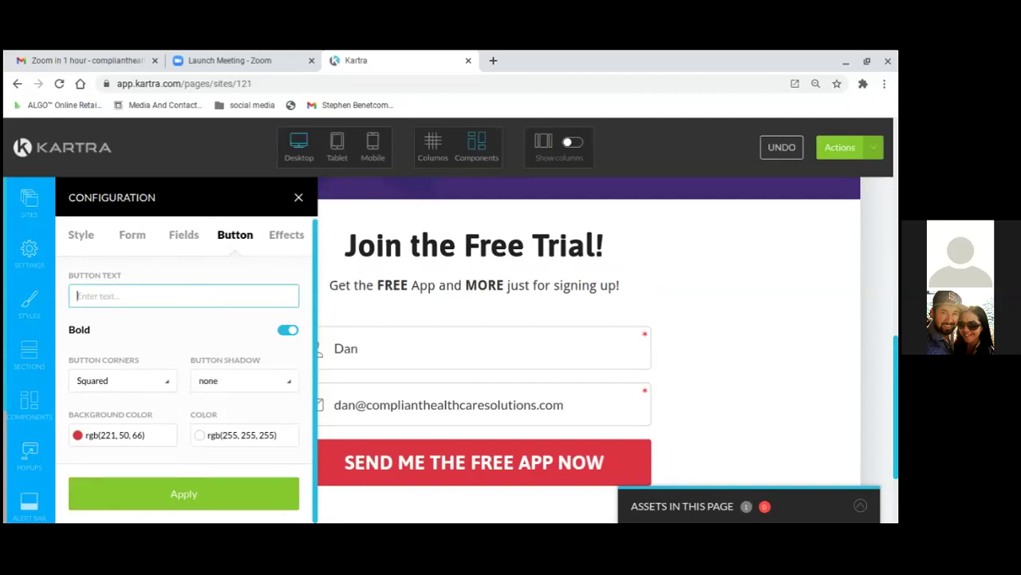
type("click here to schedual")
key("BackSpace")
type("le")
left_click(153, 296)
left_click(122, 296)
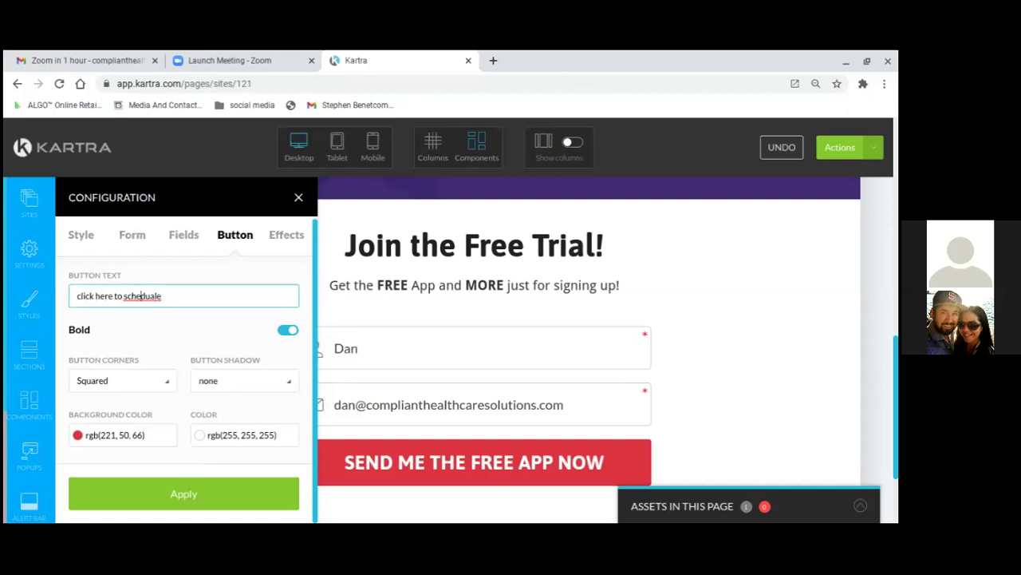
left_click(164, 296)
type("a home vis")
left_click(299, 199)
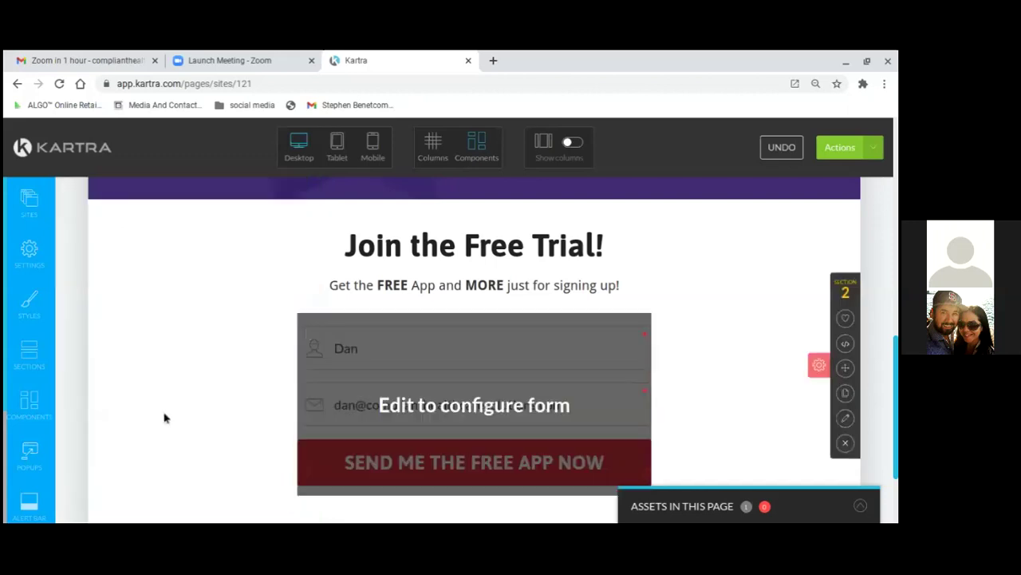
Delete the opt-in form from the "Join the Free Trial!" section.
mouse_move(633, 335)
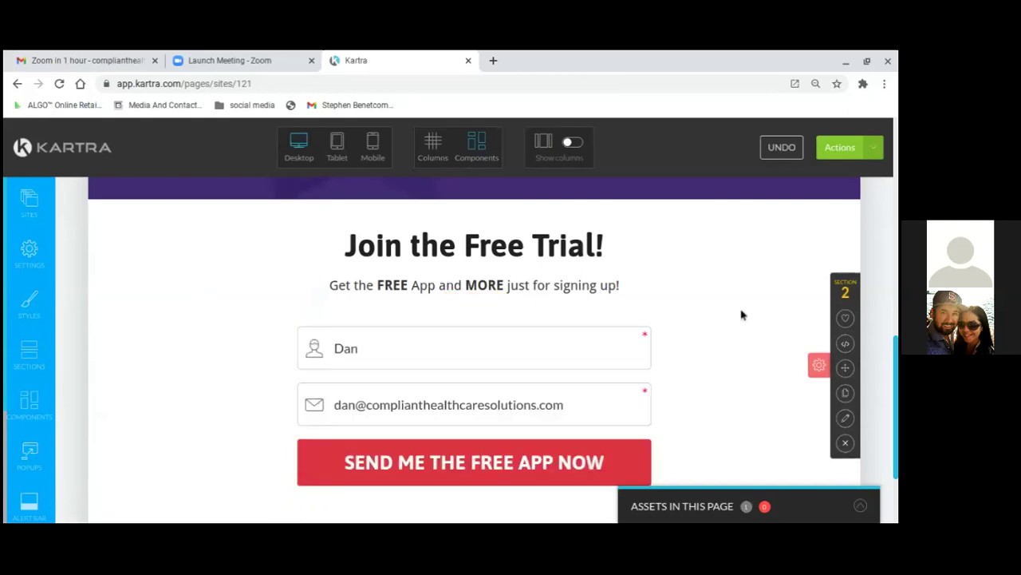
scroll(704, 327, "up", 1)
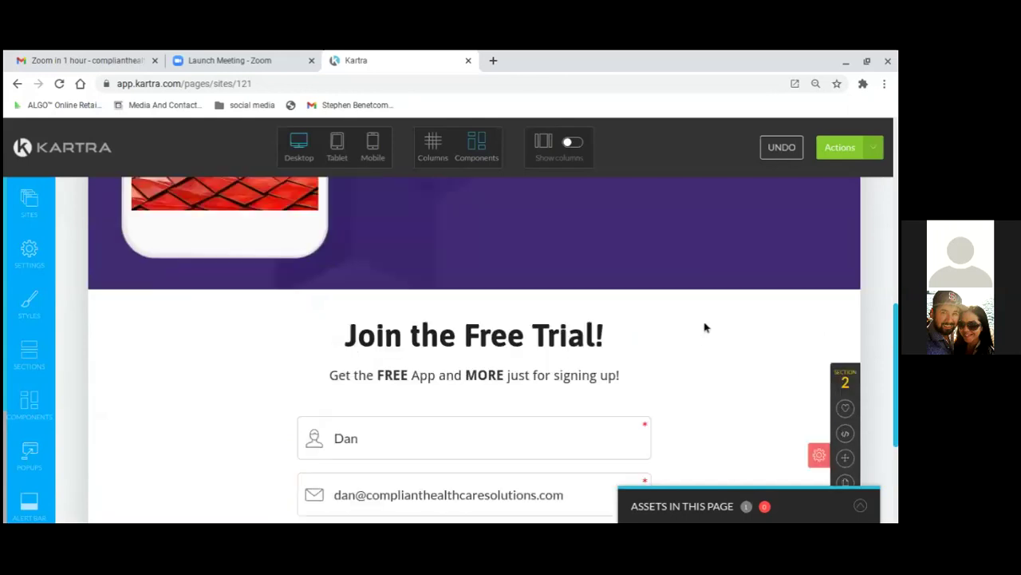
scroll(704, 327, "down", 1)
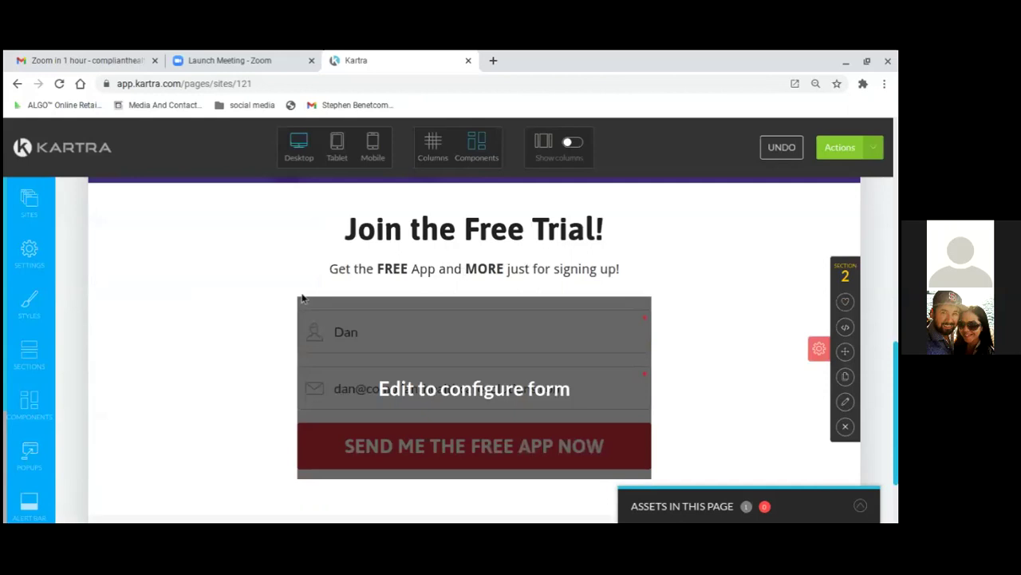
mouse_move(388, 322)
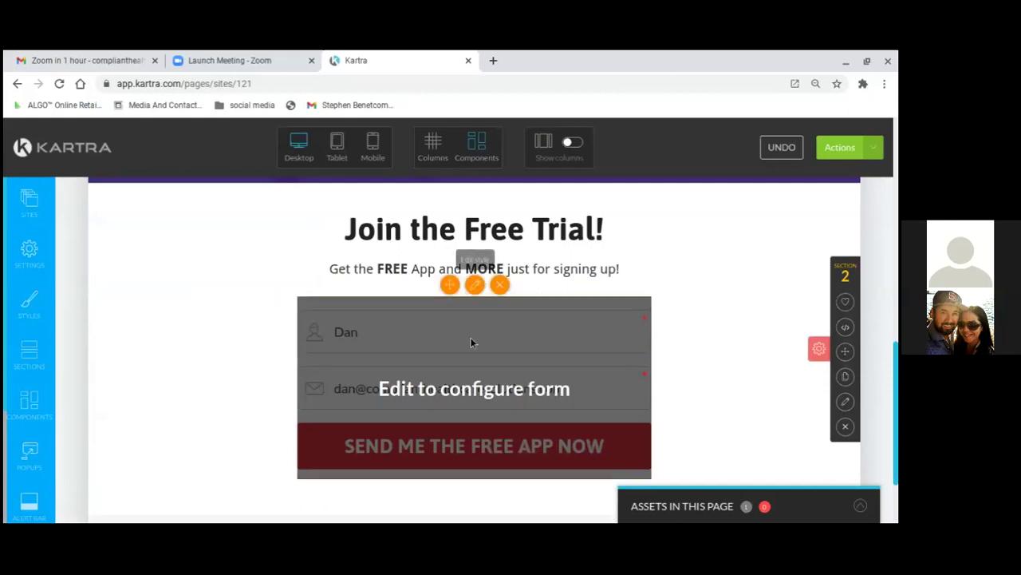
left_click(500, 287)
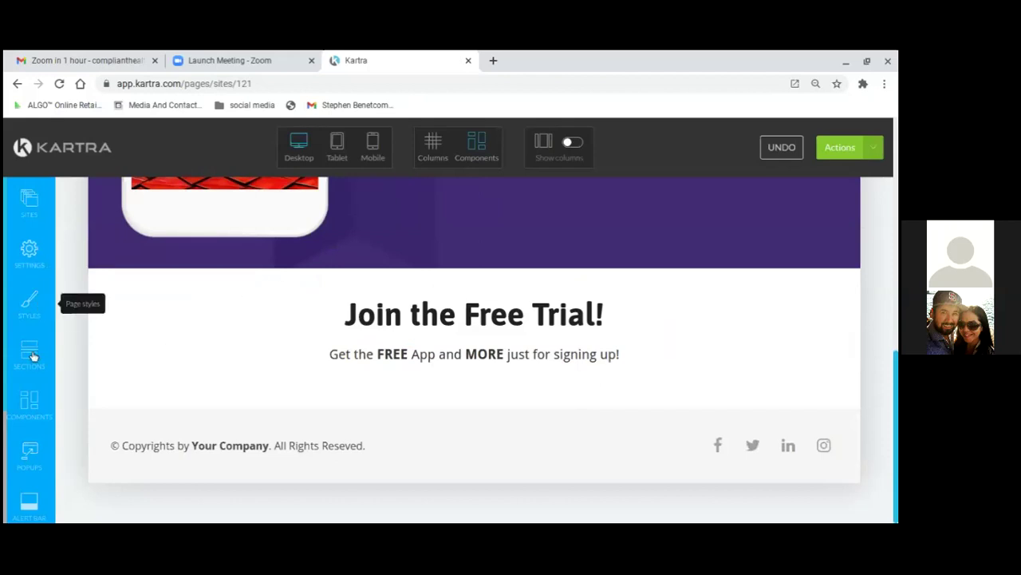
Add the plain squared button component below the "Get the FREE App and MORE just for signing up!" text.
scroll(33, 357, "down", 1)
scroll(33, 357, "down", 4)
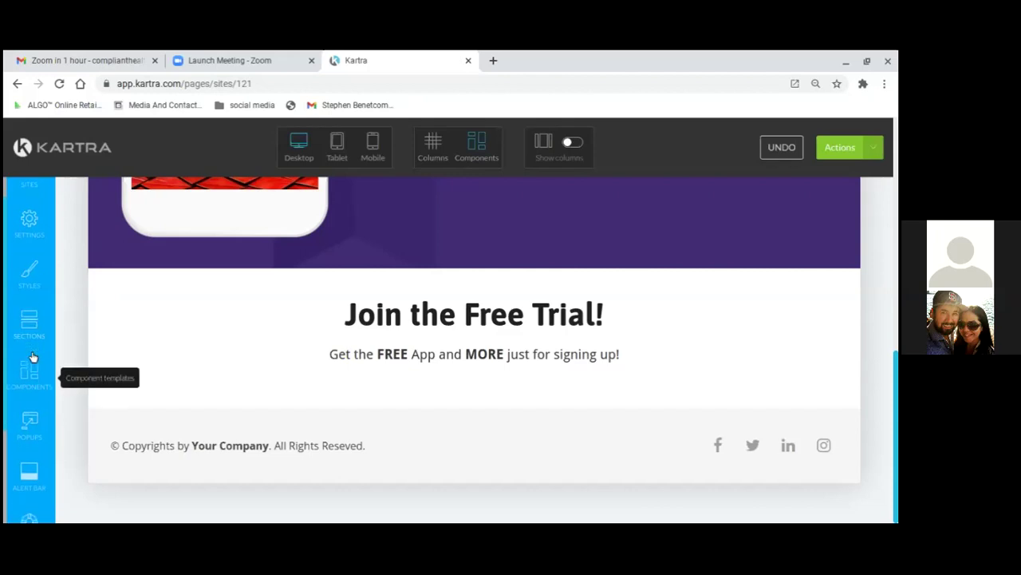
left_click(33, 301)
scroll(224, 358, "down", 4)
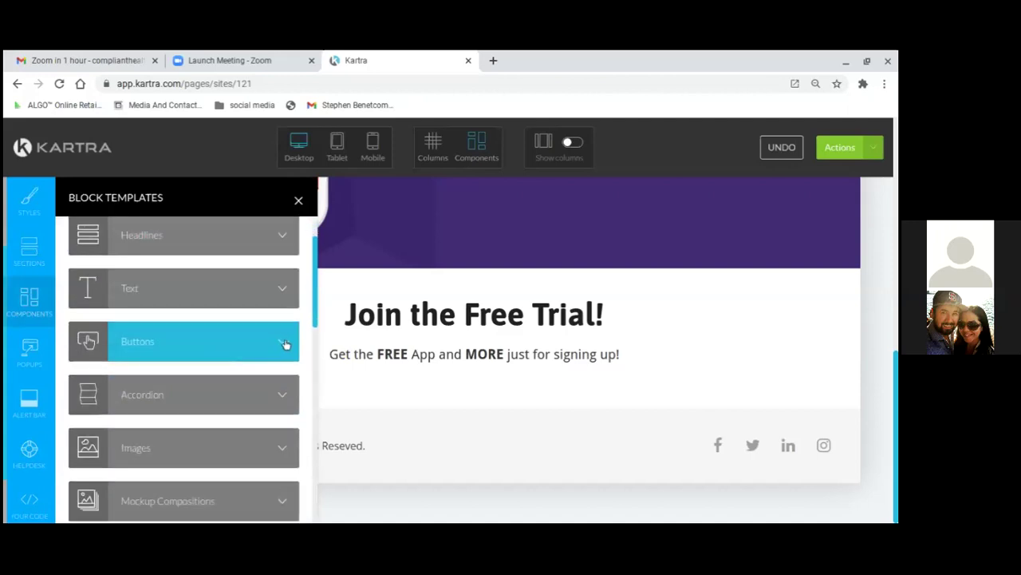
left_click(264, 357)
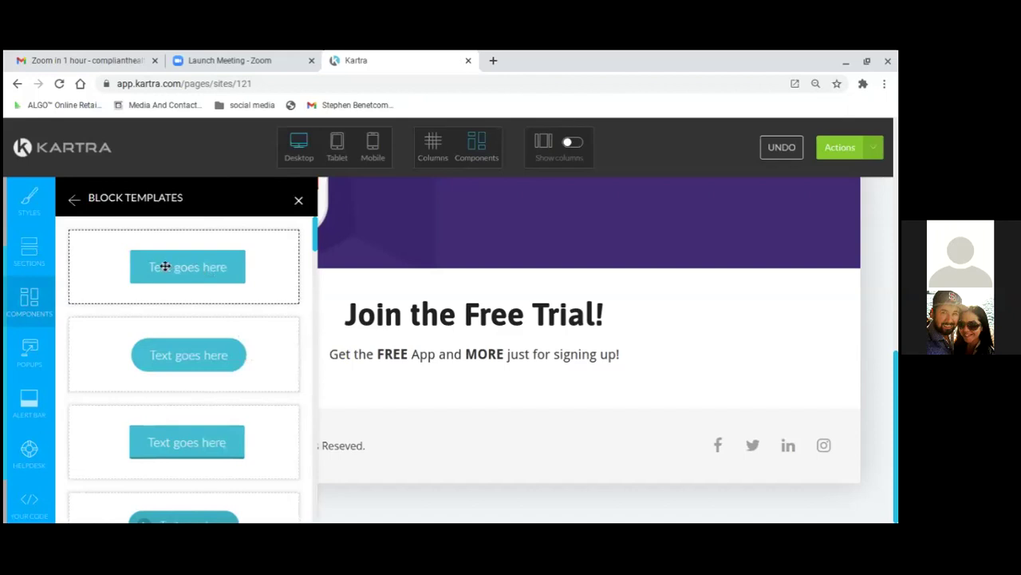
left_click_drag(164, 266, 574, 443)
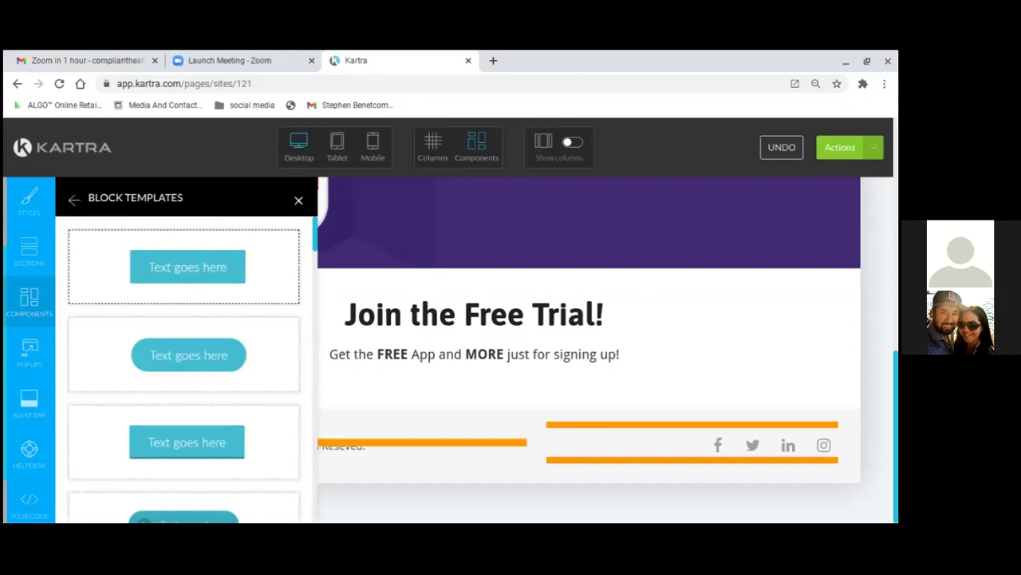
left_click_drag(574, 443, 484, 343)
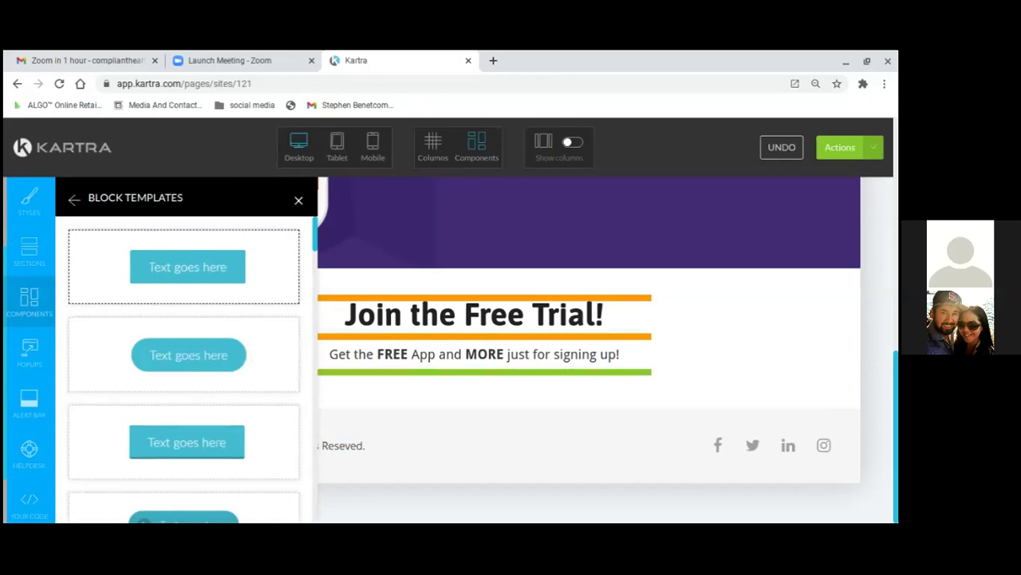
left_click_drag(484, 343, 478, 375)
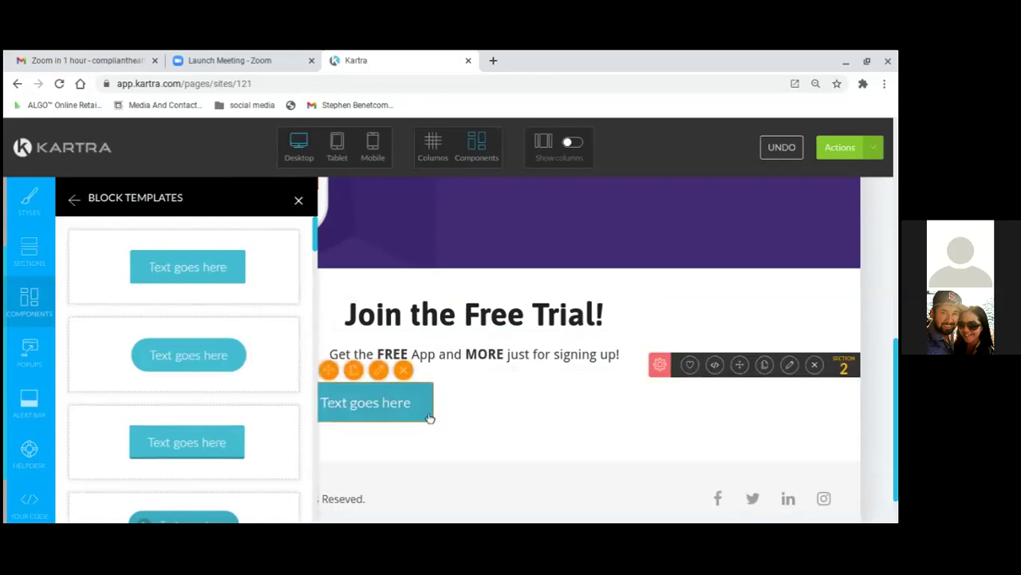
left_click(298, 202)
Set the new button's alignment to center and apply the style.
mouse_move(393, 408)
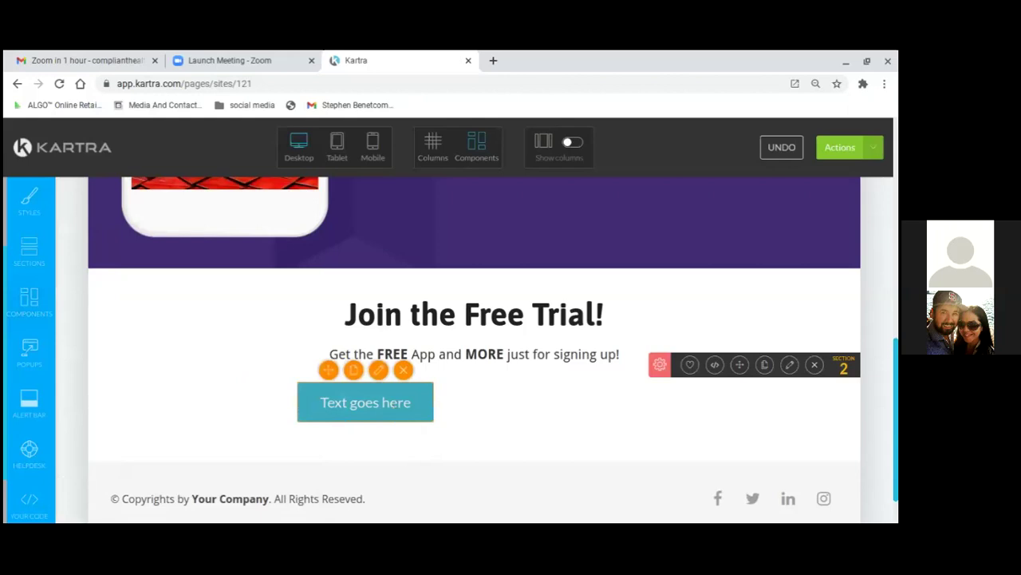
left_click(378, 370)
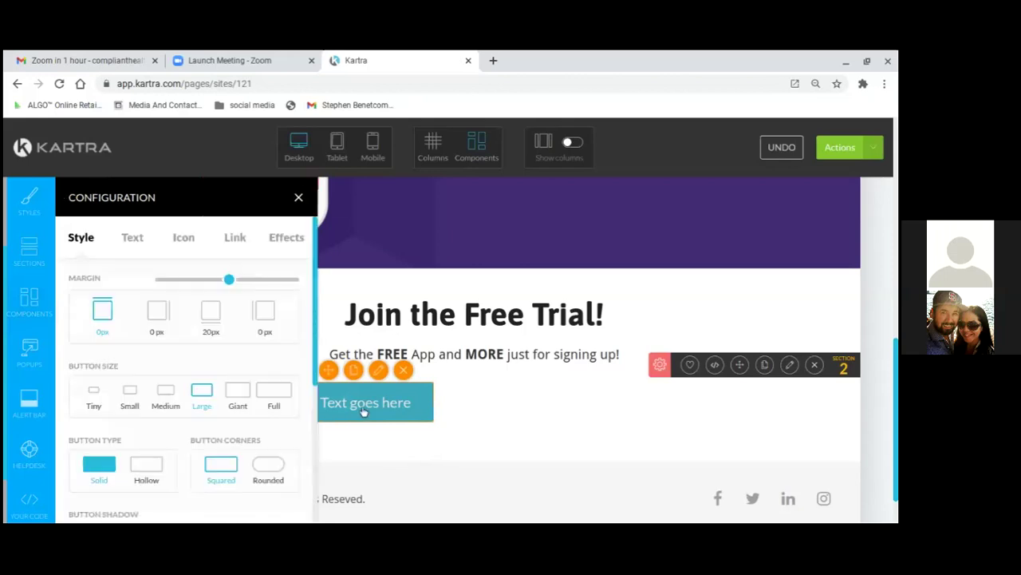
scroll(194, 421, "down", 2)
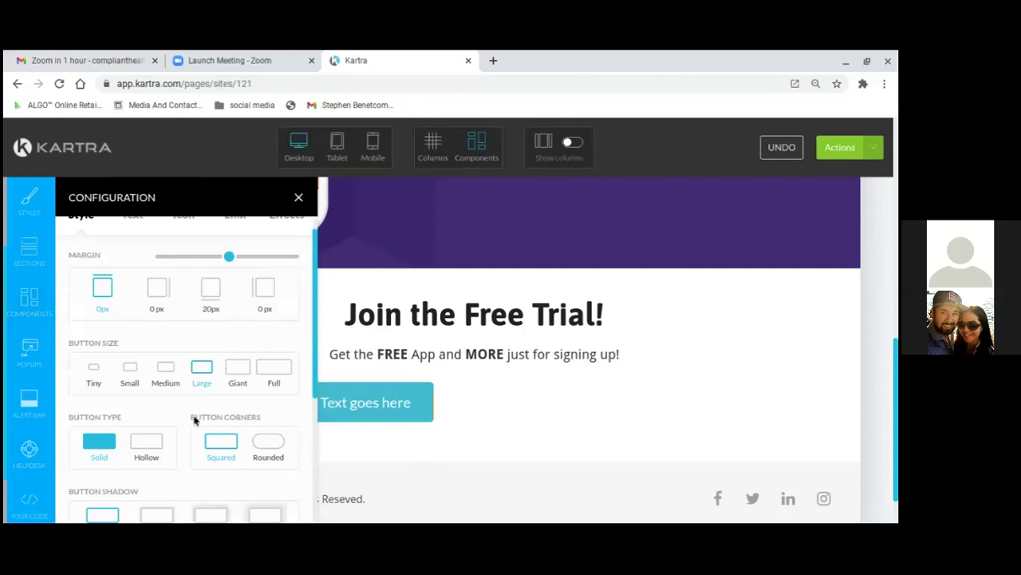
scroll(194, 420, "down", 5)
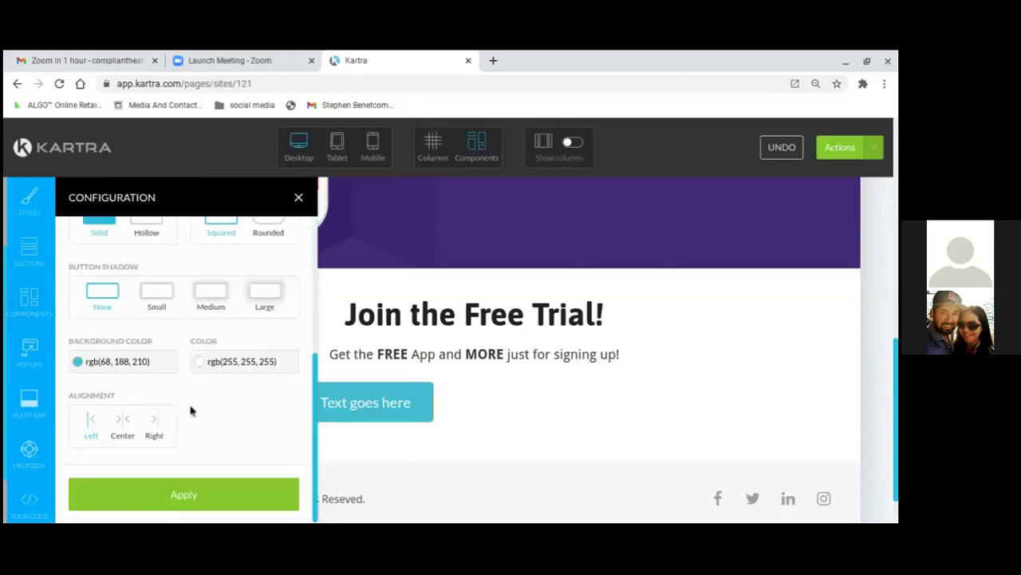
left_click(124, 436)
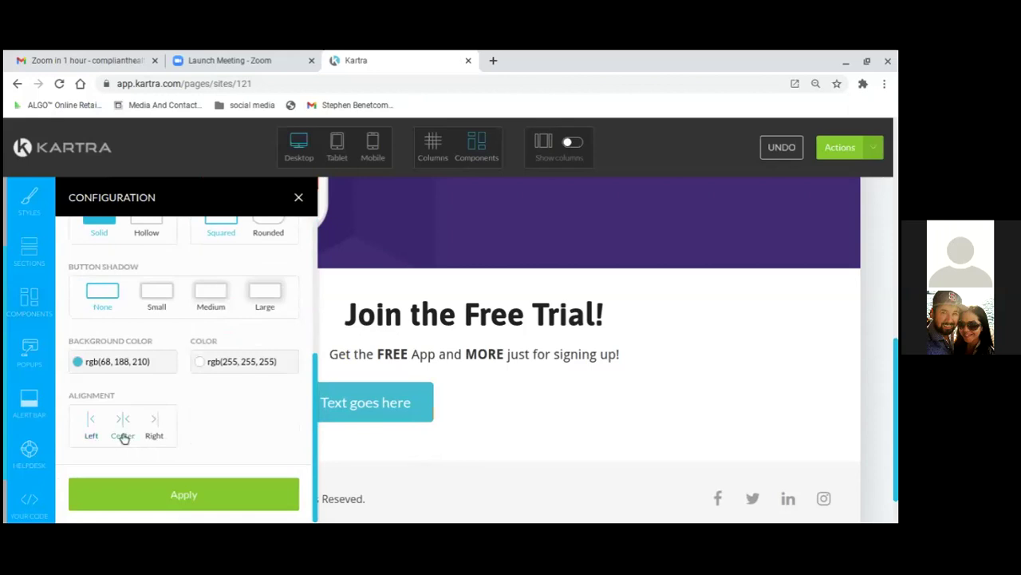
left_click(196, 494)
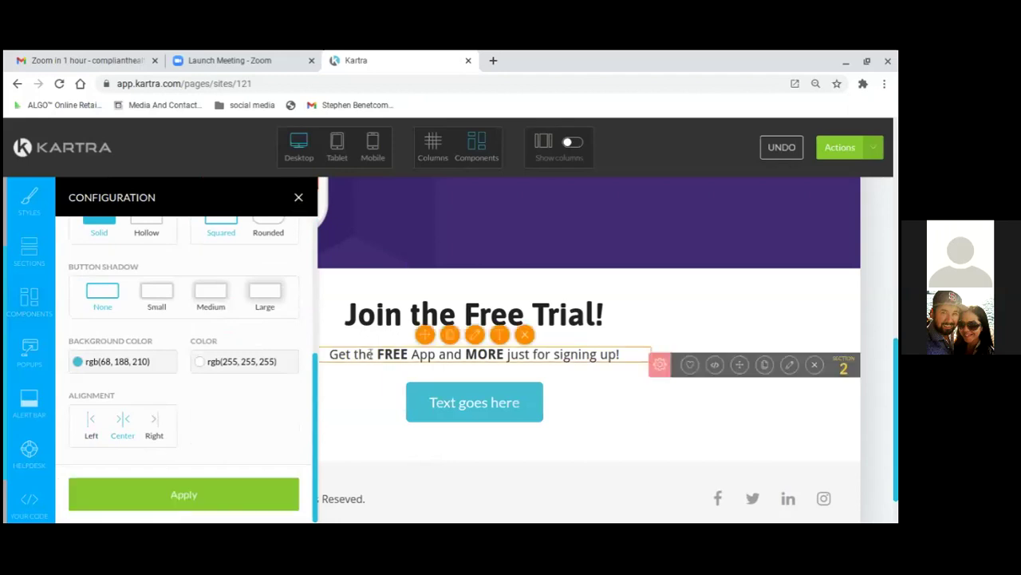
scroll(369, 353, "up", 2)
scroll(177, 351, "up", 1)
scroll(177, 351, "up", 2)
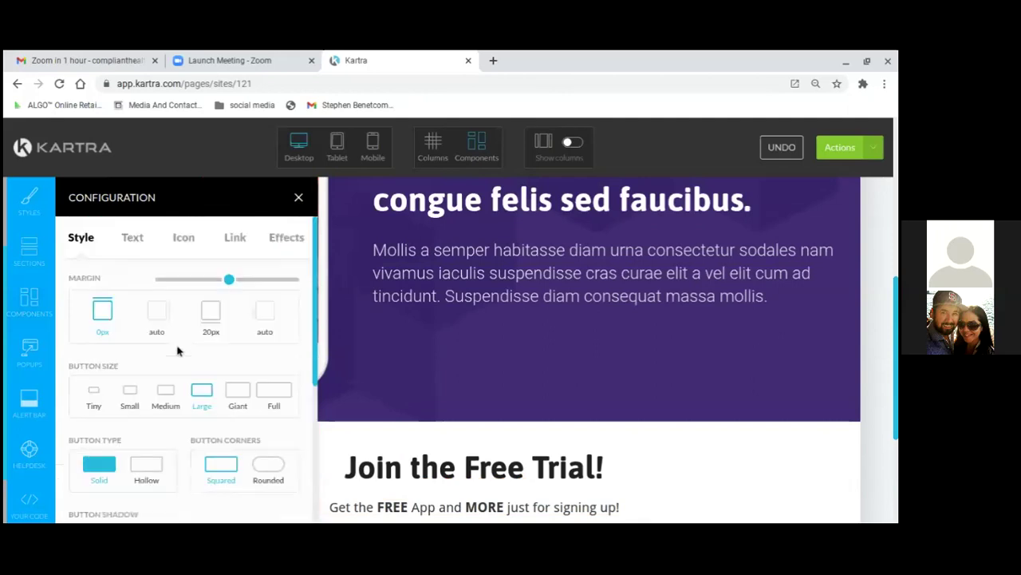
scroll(177, 351, "down", 1)
scroll(179, 348, "up", 1)
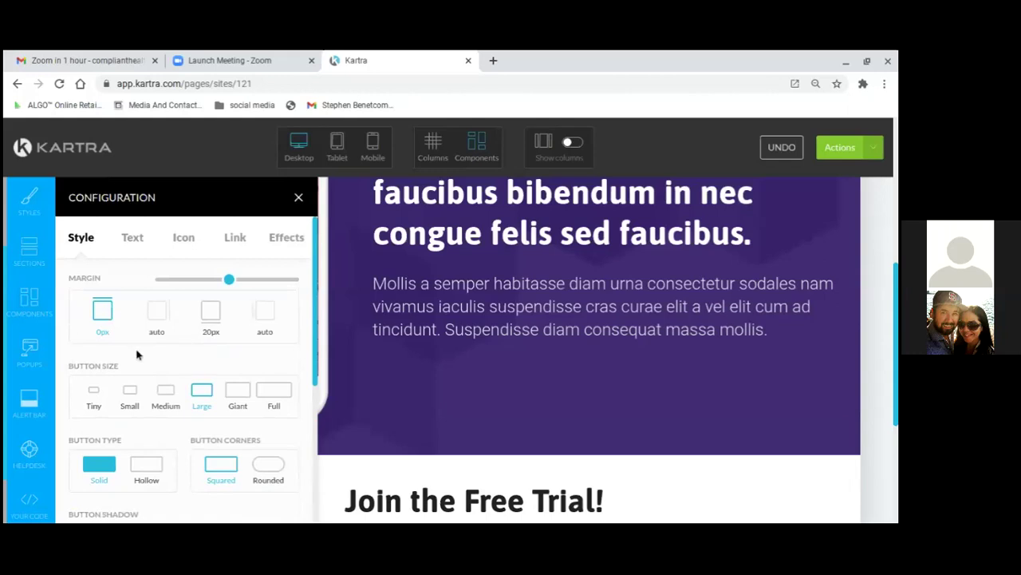
scroll(137, 353, "down", 3)
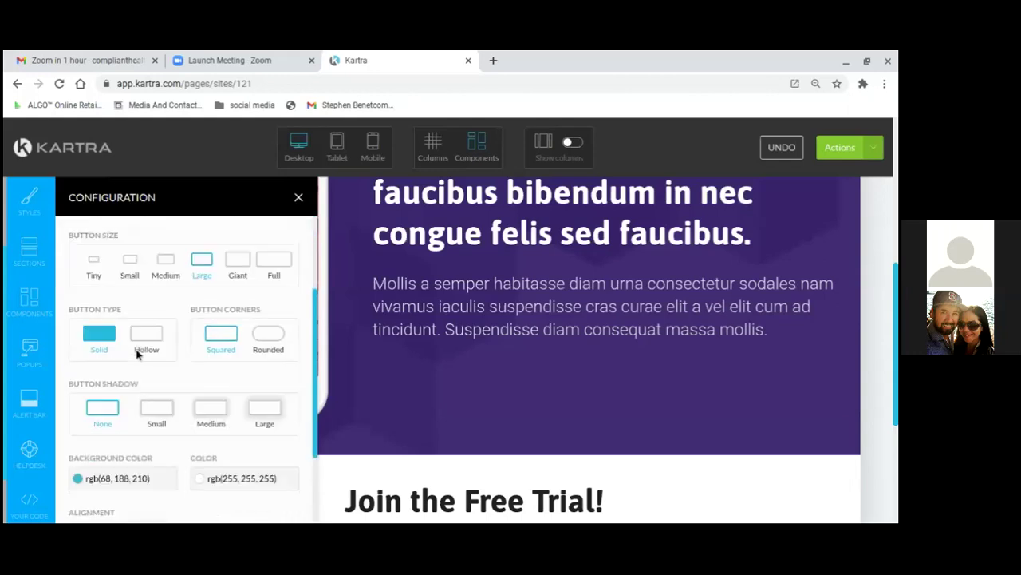
scroll(138, 353, "up", 3)
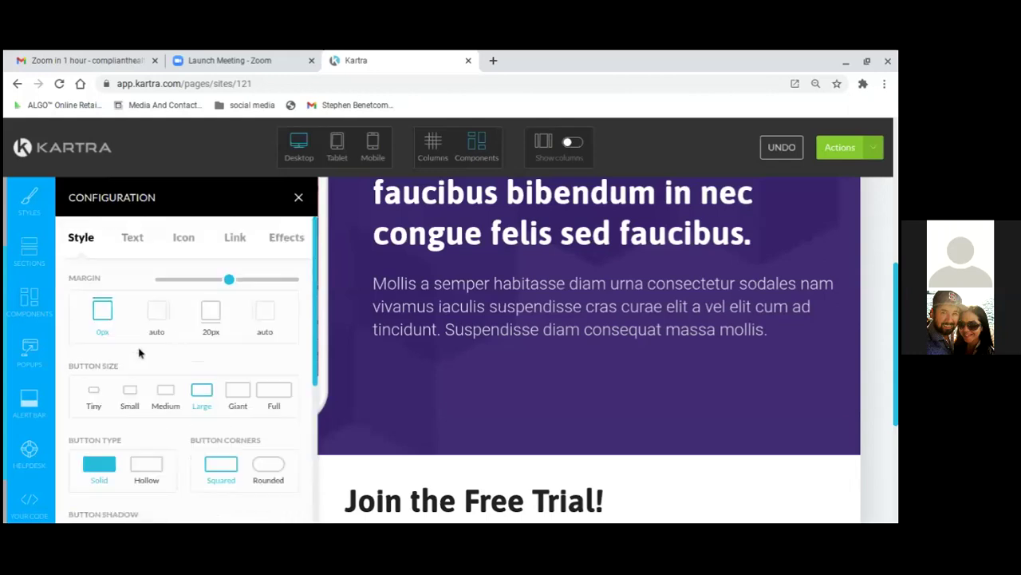
Set the new button's text to "click here to schedule call" in bold and apply it.
left_click(133, 238)
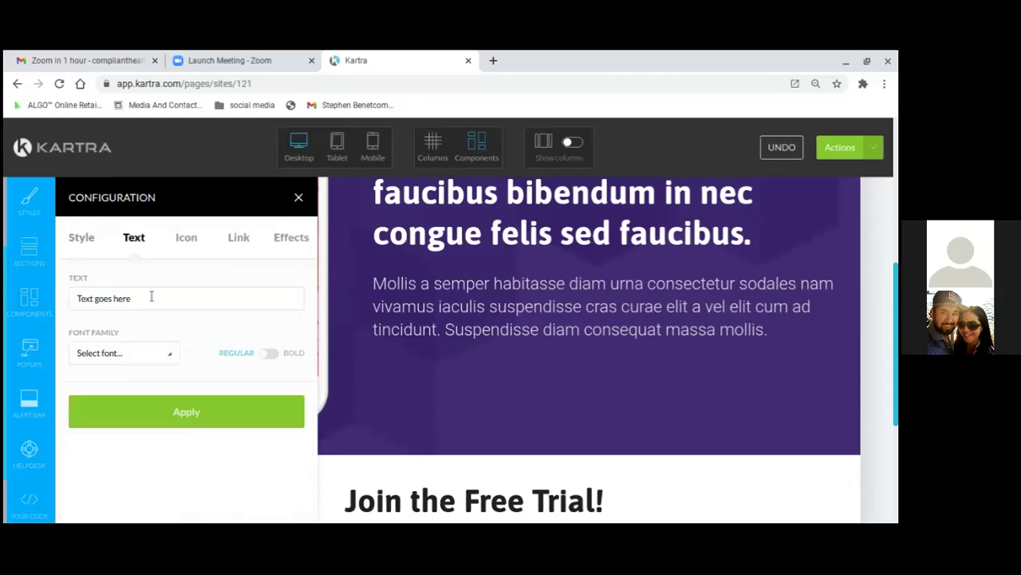
left_click(150, 298)
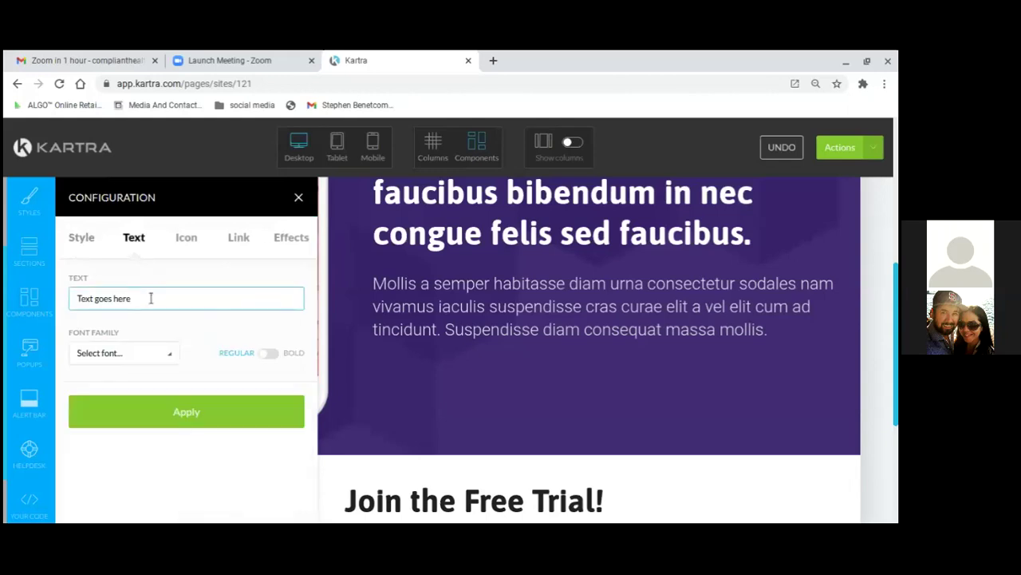
key("BackSpace")
key("BackSpace")
key("BackSpace")
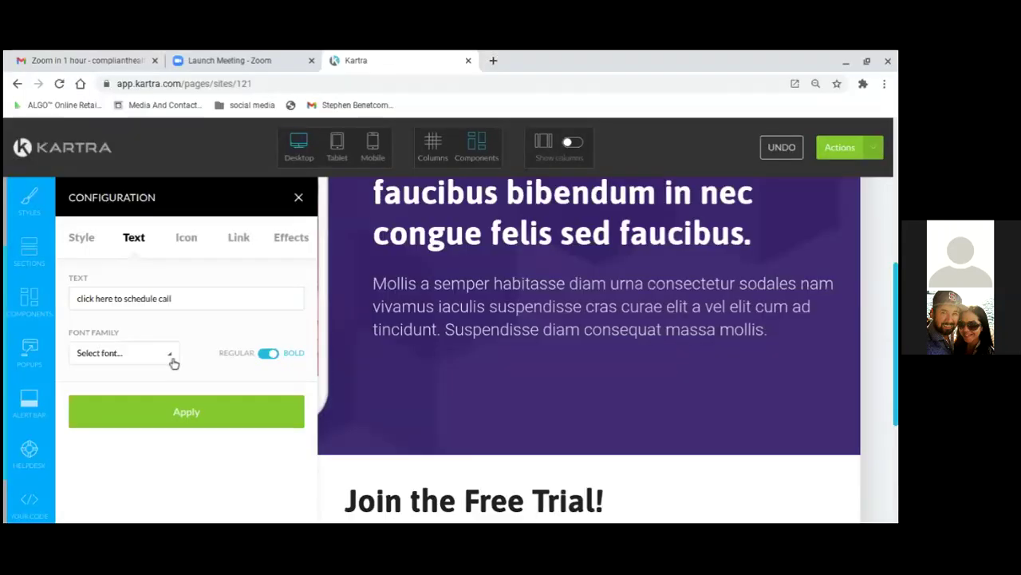
left_click(192, 421)
Try to link the button to a Kartra calendar and look for a calendar to select.
left_click(238, 237)
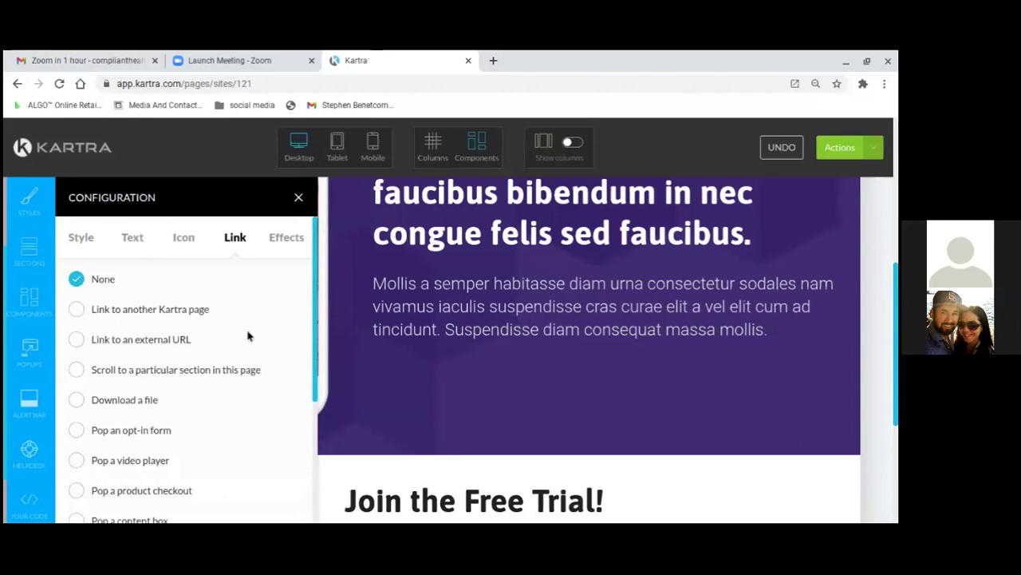
scroll(131, 406, "down", 3)
scroll(132, 407, "down", 2)
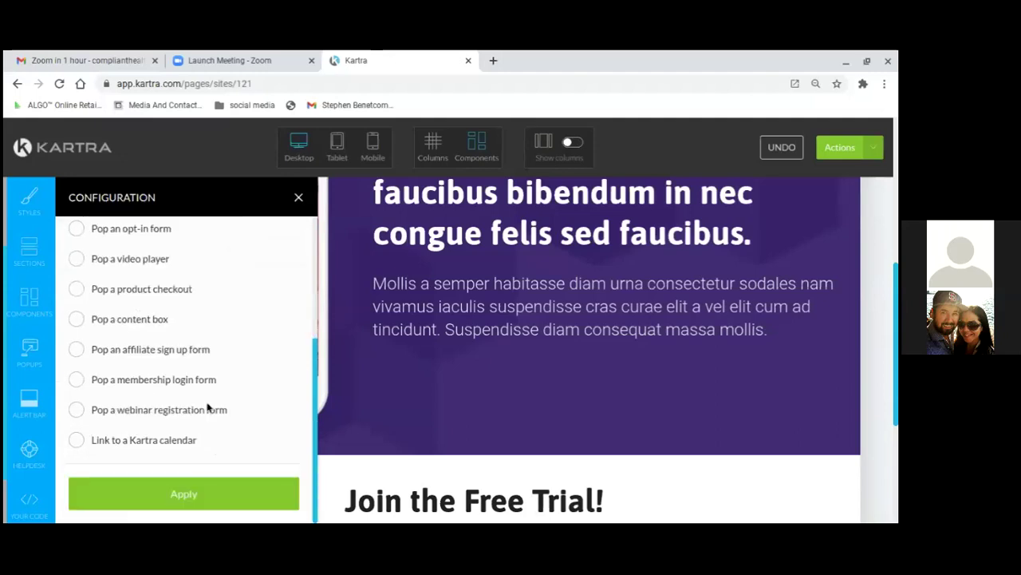
left_click(77, 440)
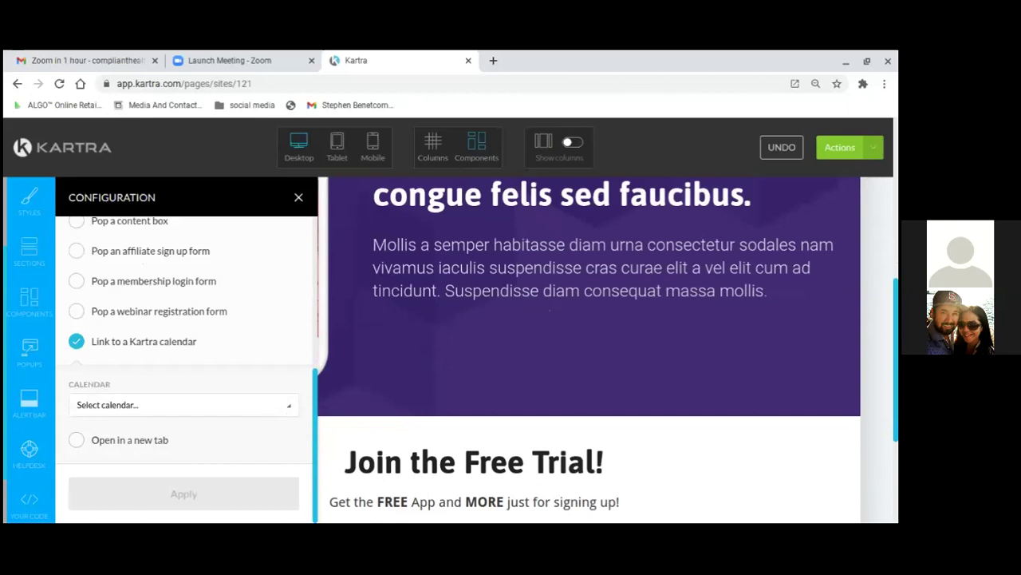
left_click(289, 409)
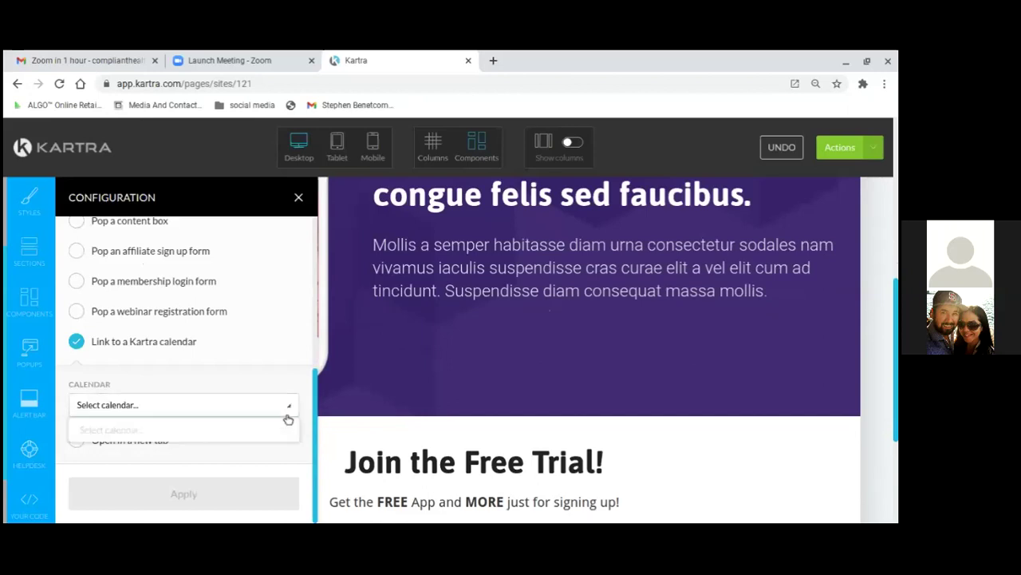
left_click(289, 409)
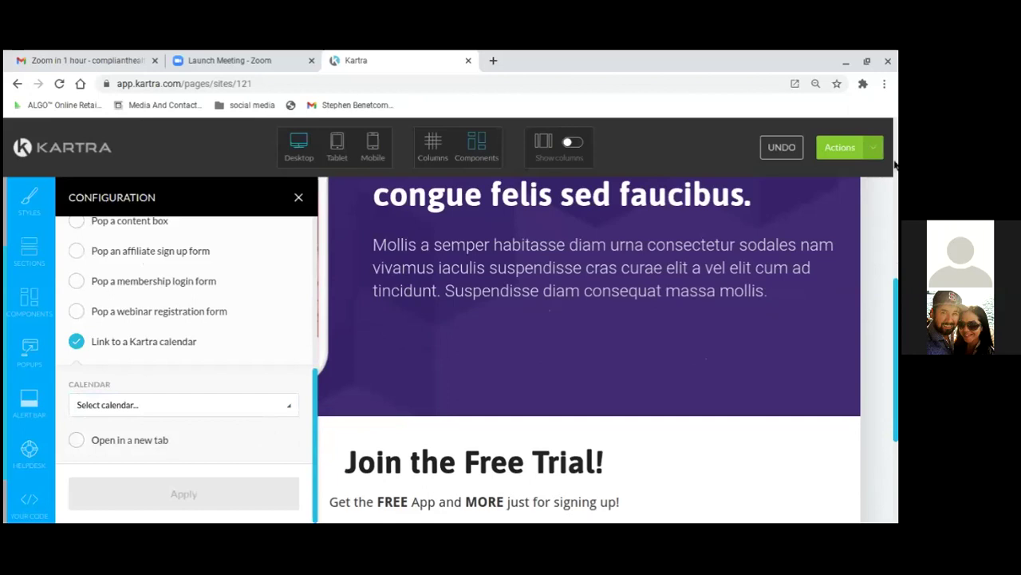
Exit the page builder and return to the list of pages.
left_click(875, 147)
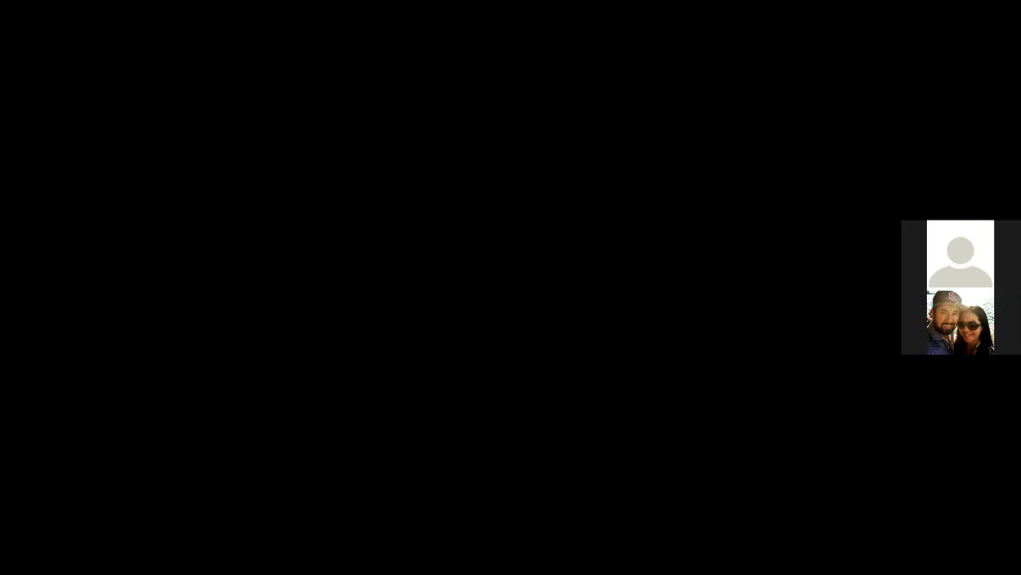
scroll(260, 444, "down", 2)
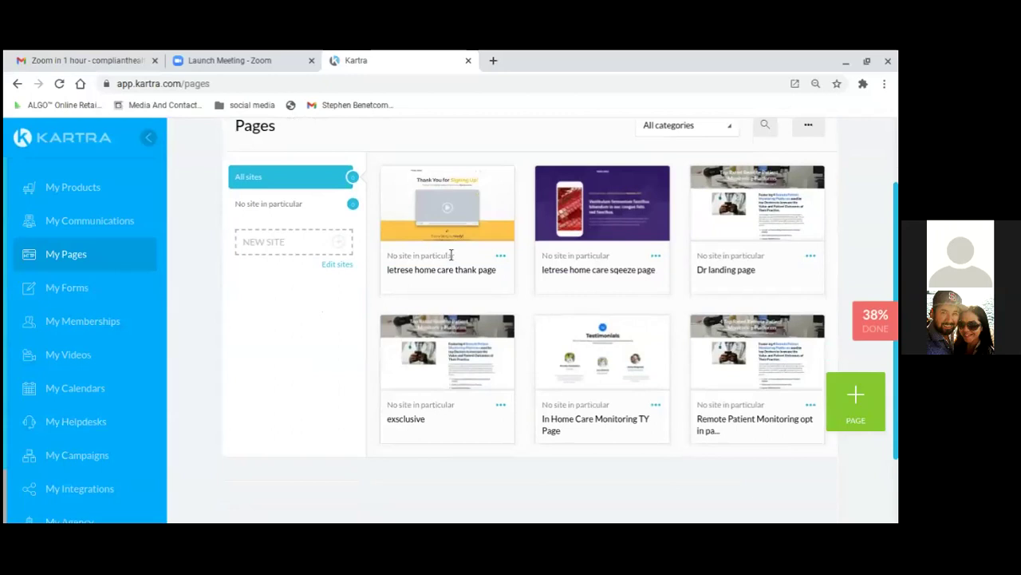
mouse_move(448, 244)
scroll(525, 281, "down", 1)
scroll(524, 284, "up", 1)
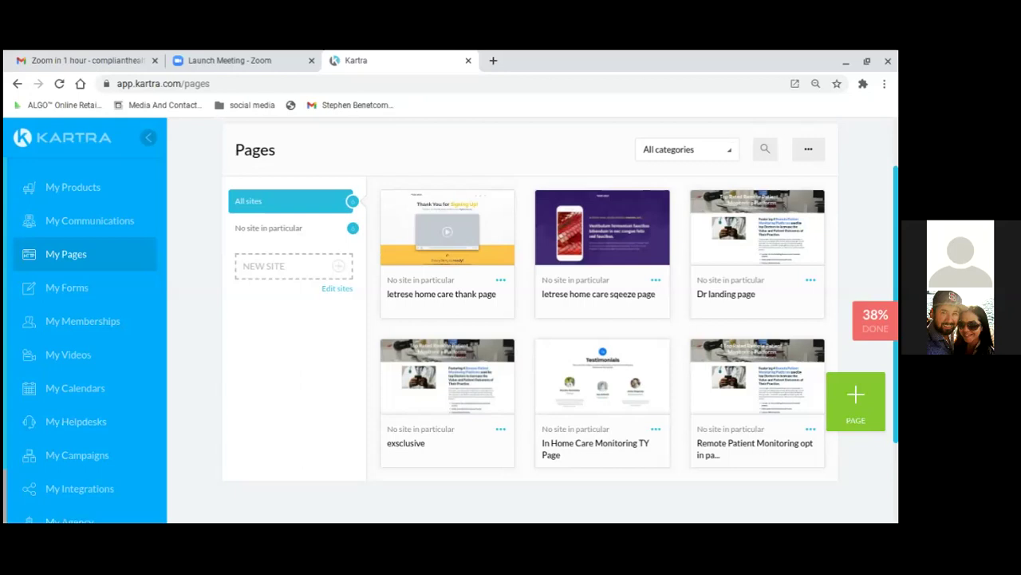
Start a new page from the blue "Excellent, you are almost there!" template among the Thank You Pages and launch the builder.
scroll(525, 278, "down", 1)
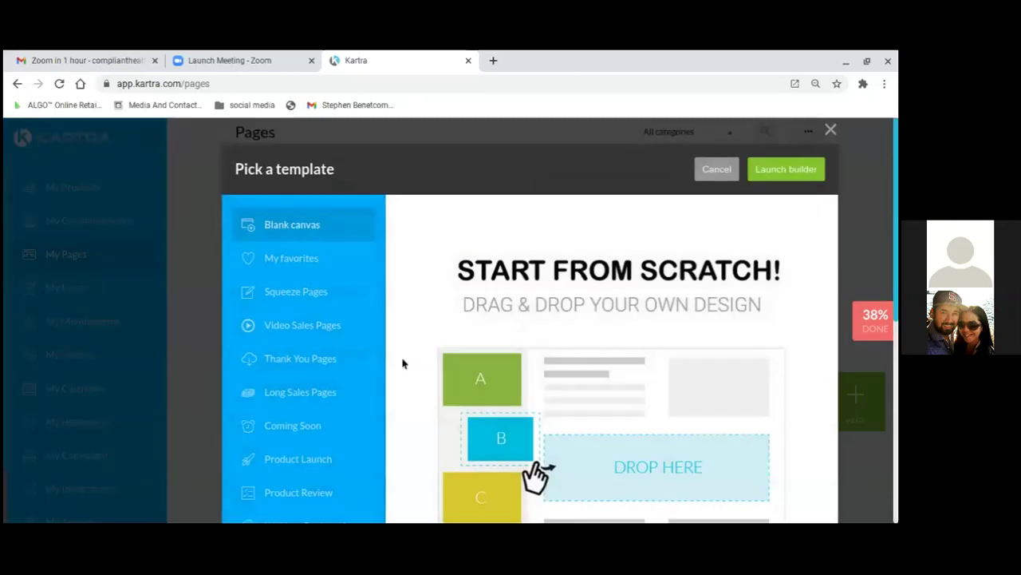
scroll(367, 358, "down", 1)
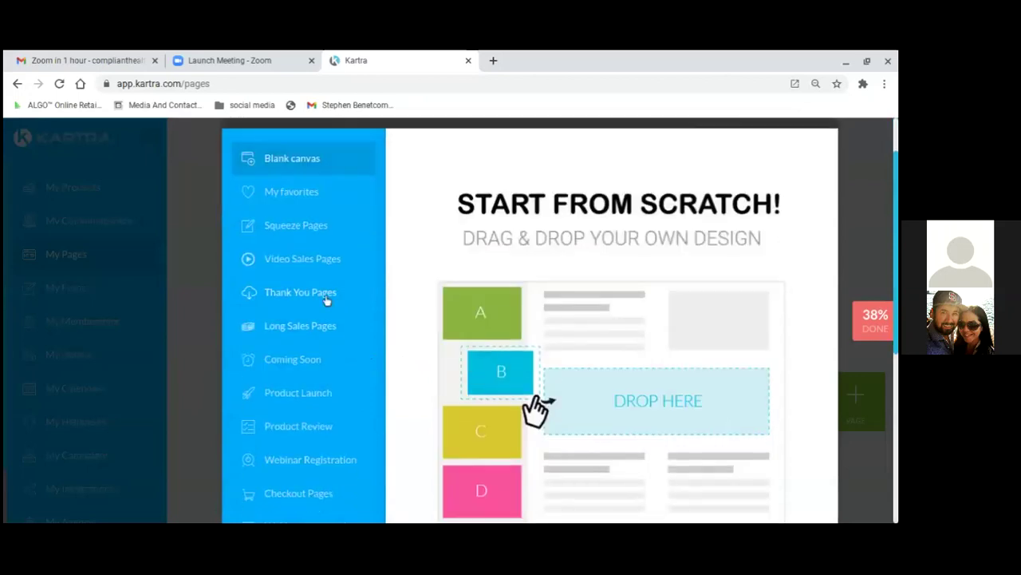
left_click(325, 300)
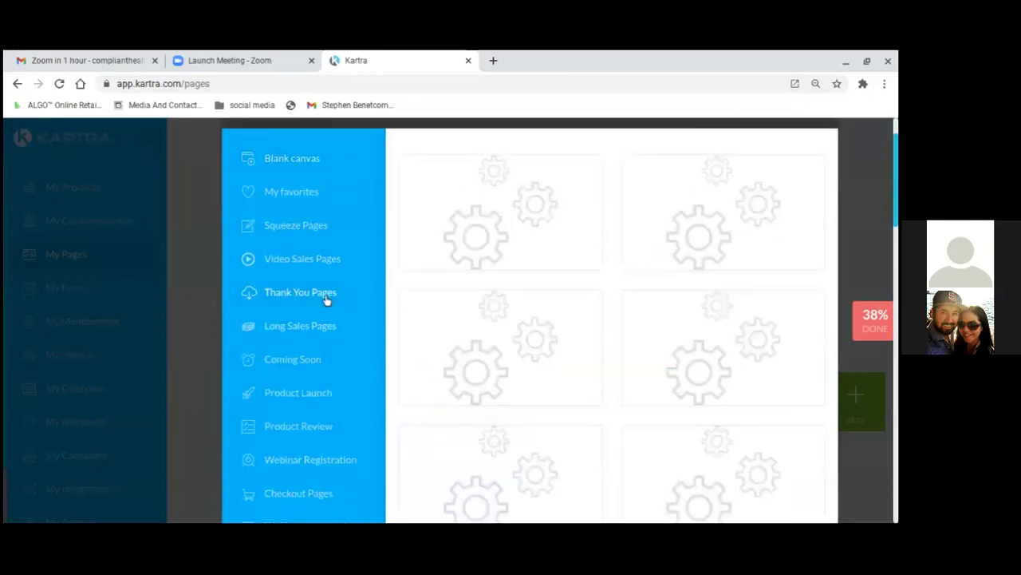
scroll(606, 363, "down", 2)
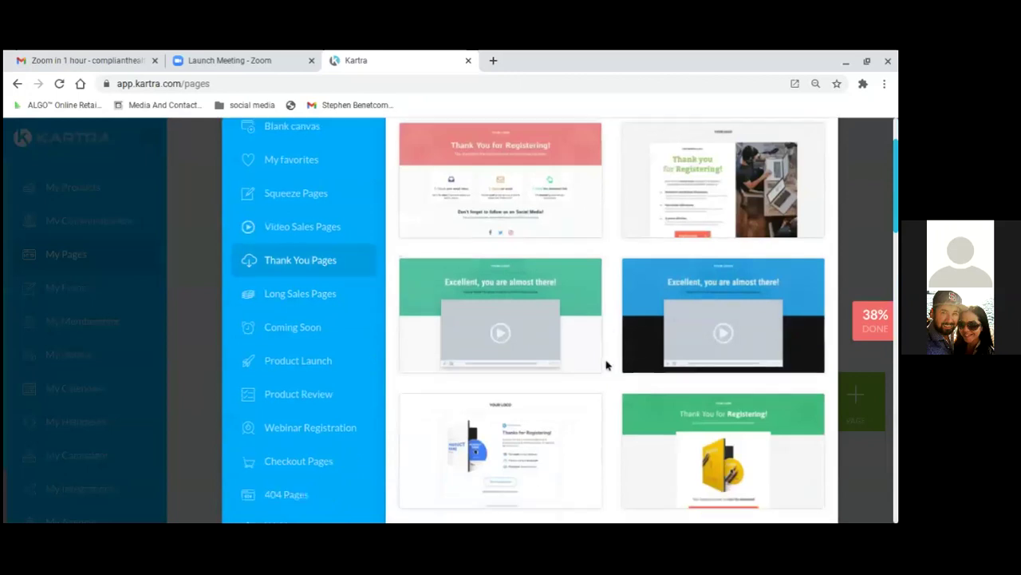
mouse_move(754, 259)
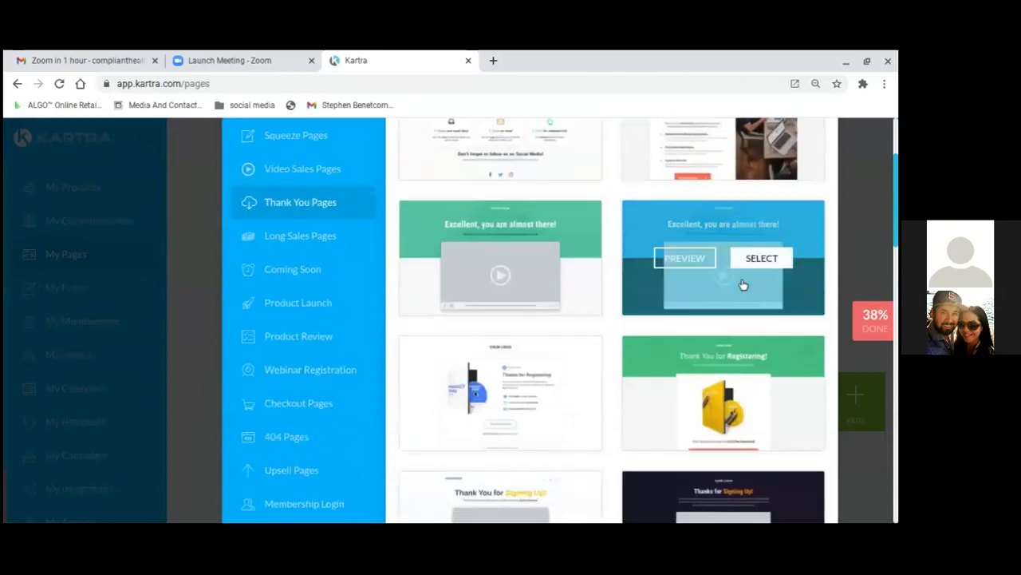
left_click(783, 285)
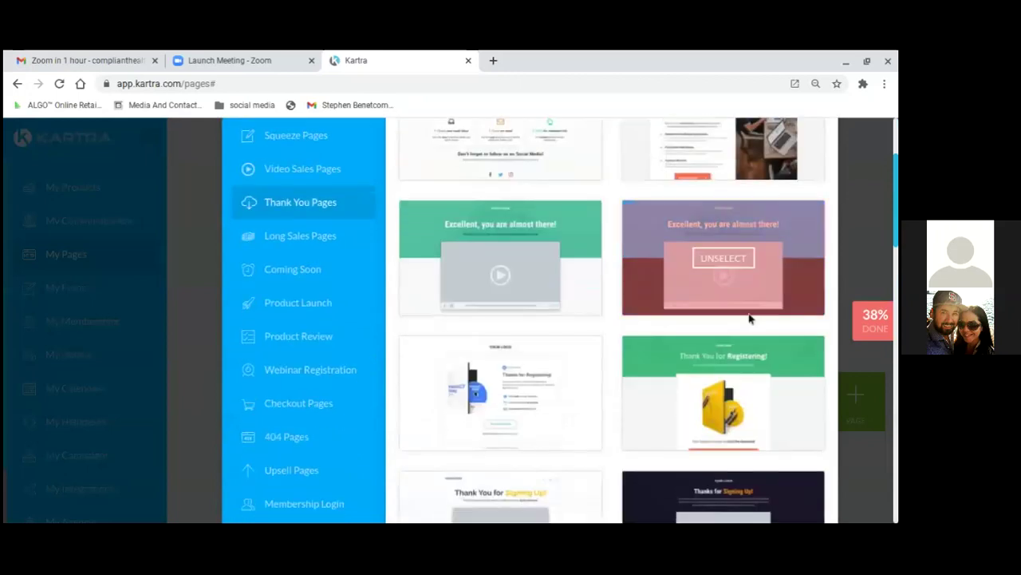
scroll(762, 279, "down", 1)
scroll(809, 273, "up", 4)
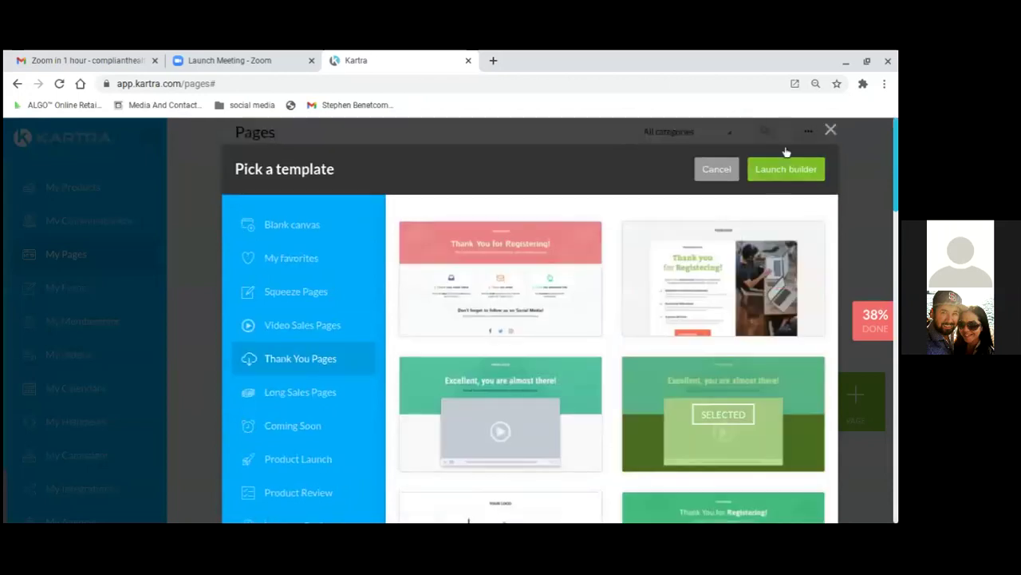
left_click(785, 169)
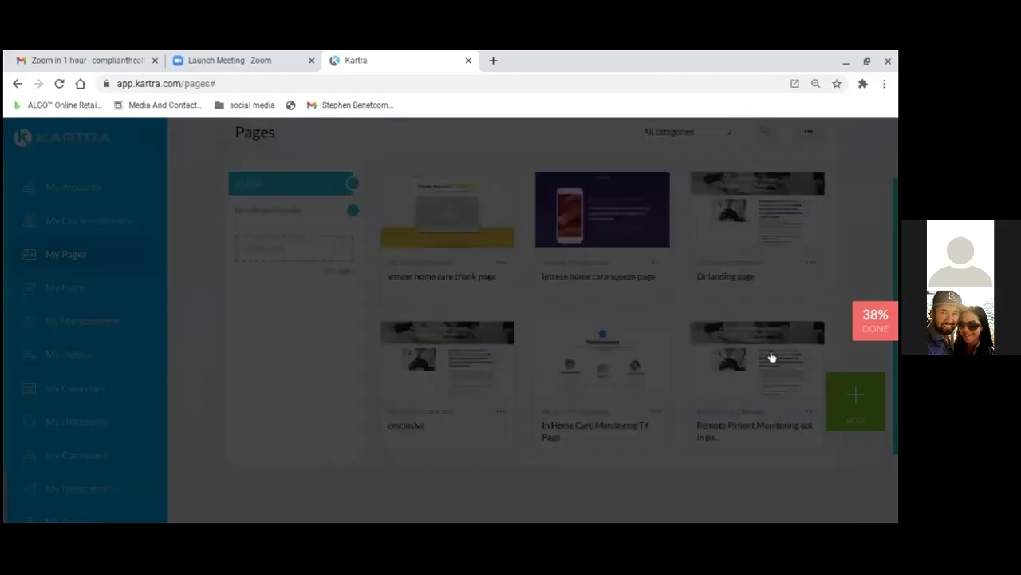
Name the new page "call confirmation".
left_click(481, 246)
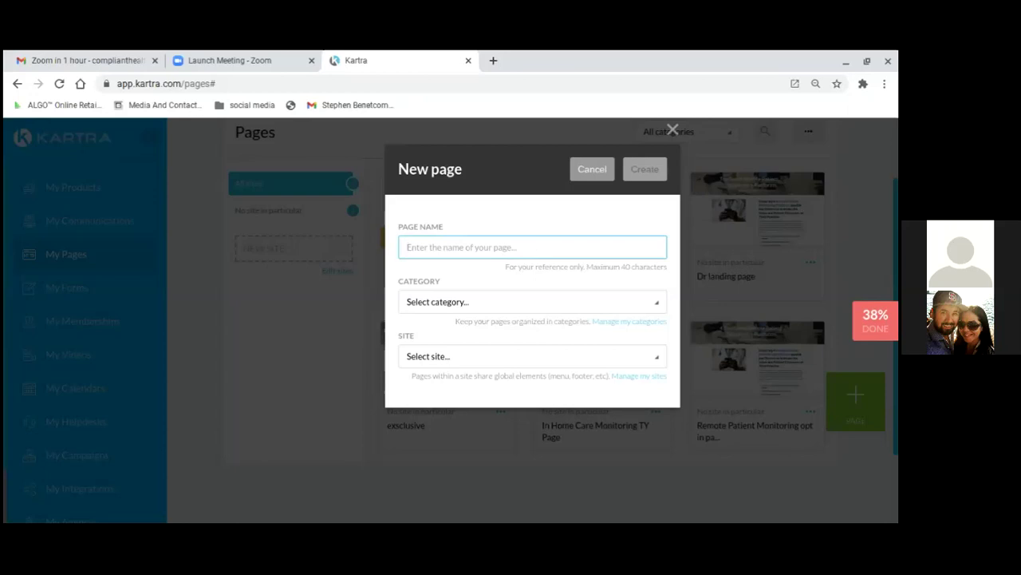
type("confirmation")
left_click(407, 247)
type("call")
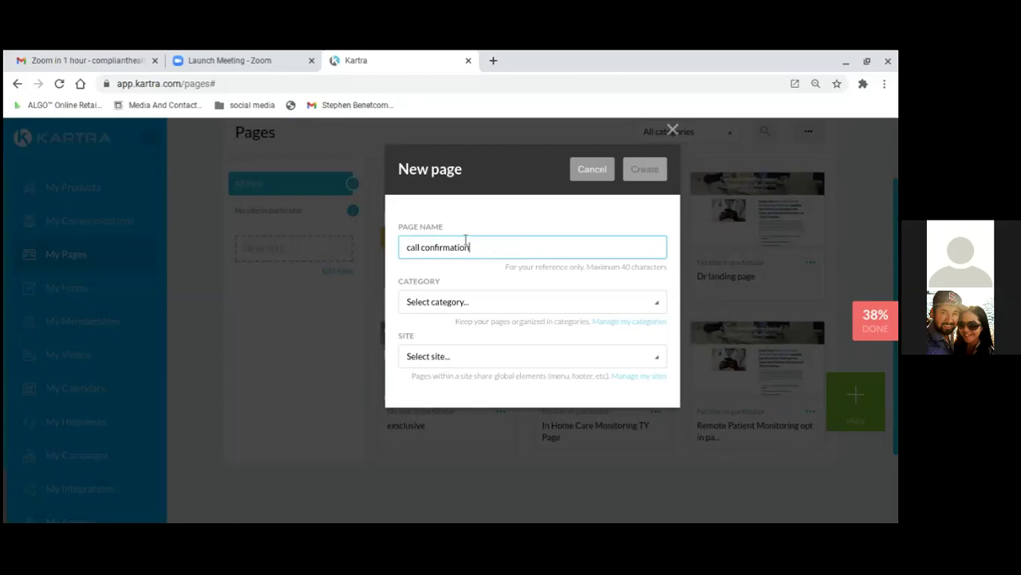
Assign the page to "No category in particular" and "No site in particular", and create it.
left_click(660, 307)
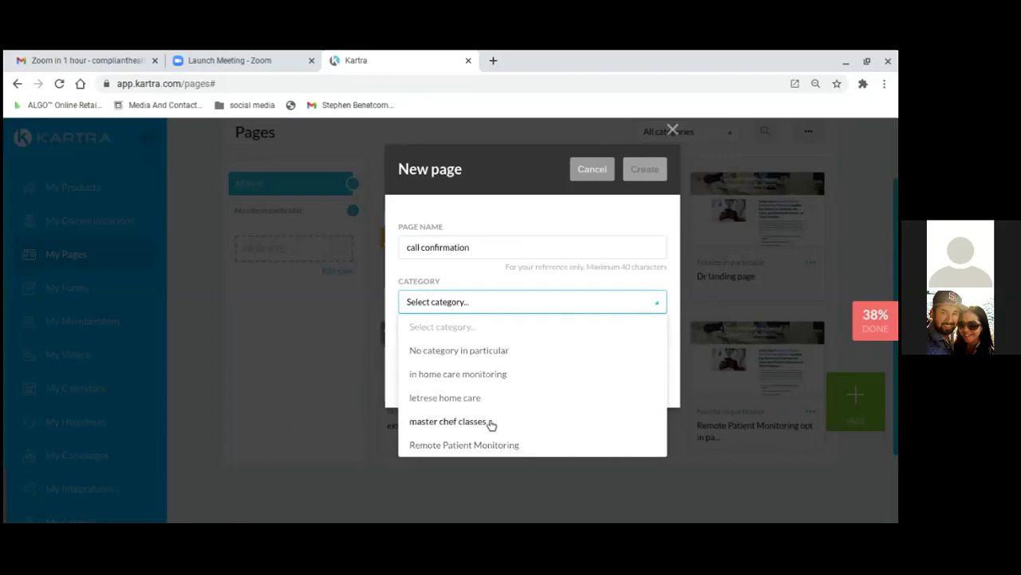
left_click(659, 308)
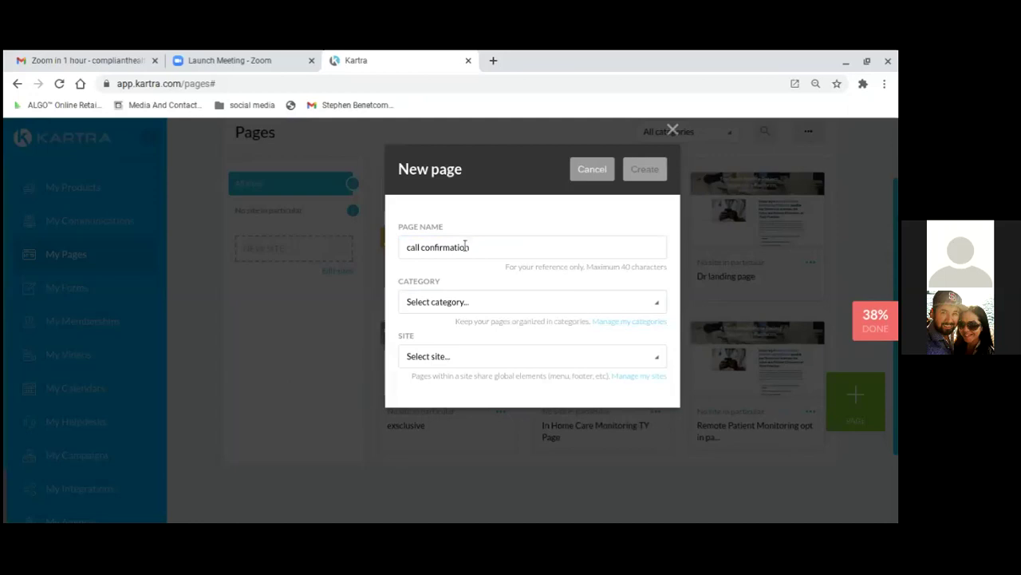
left_click(658, 307)
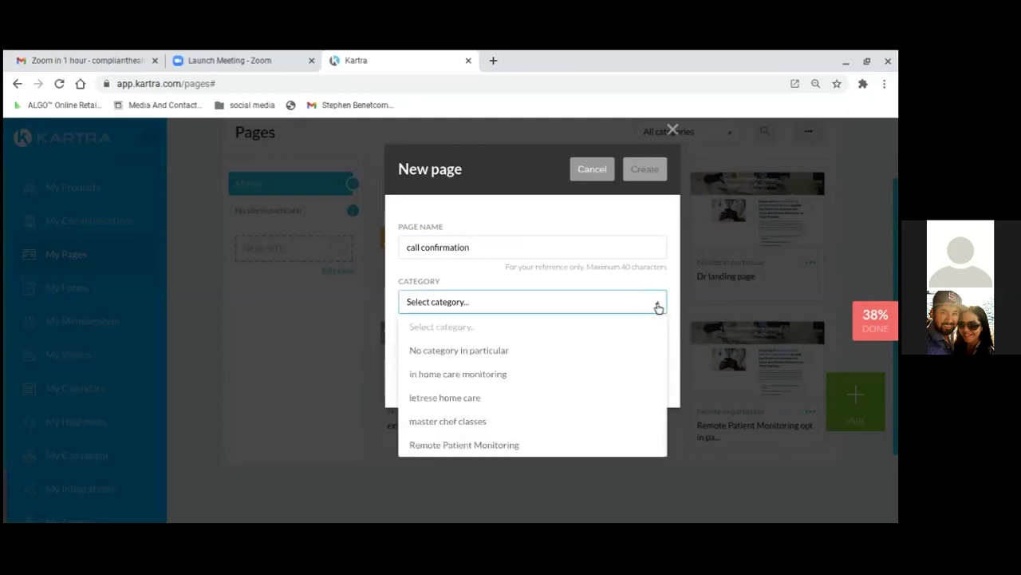
left_click(507, 352)
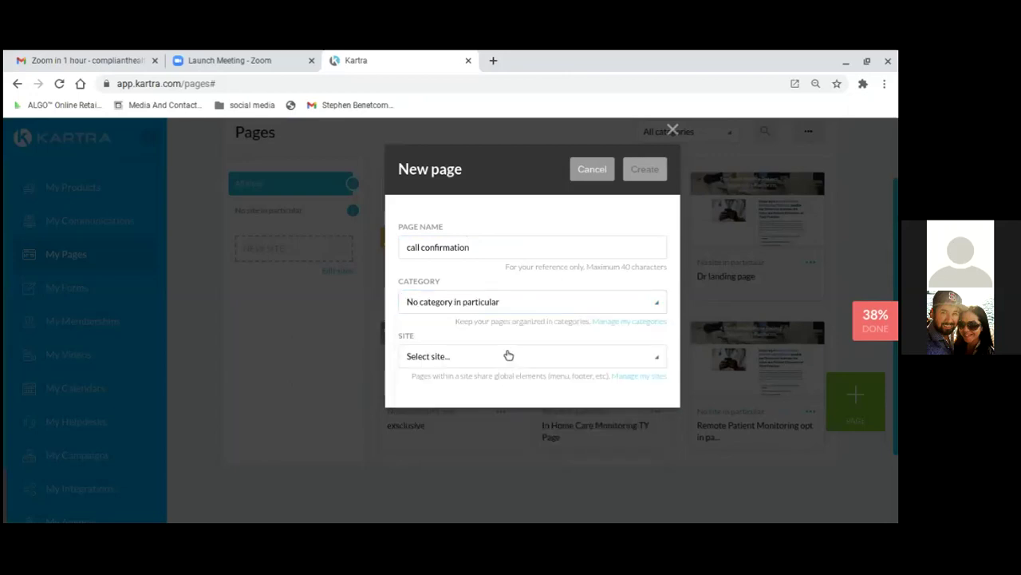
left_click(657, 360)
left_click(540, 409)
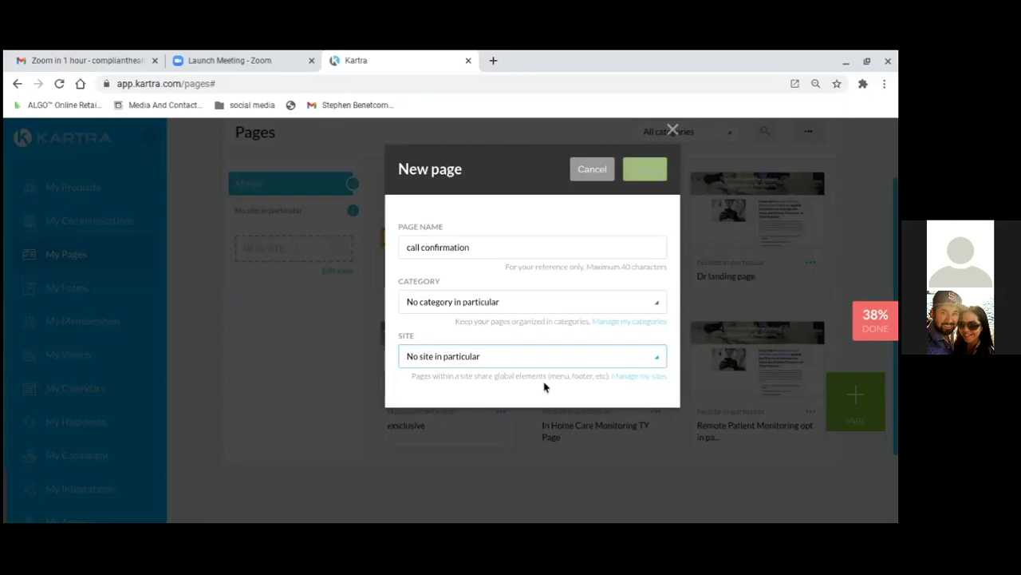
left_click(653, 171)
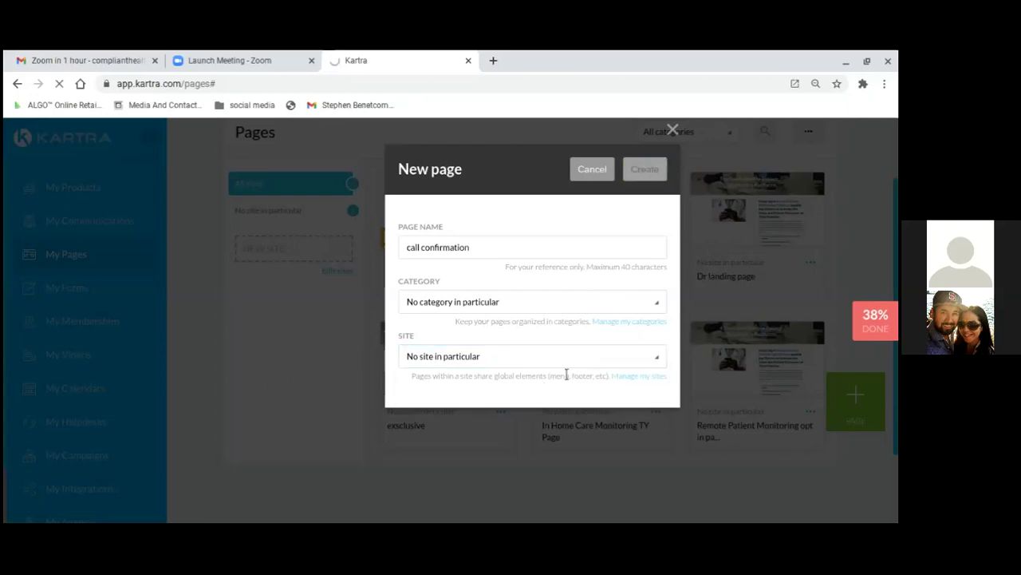